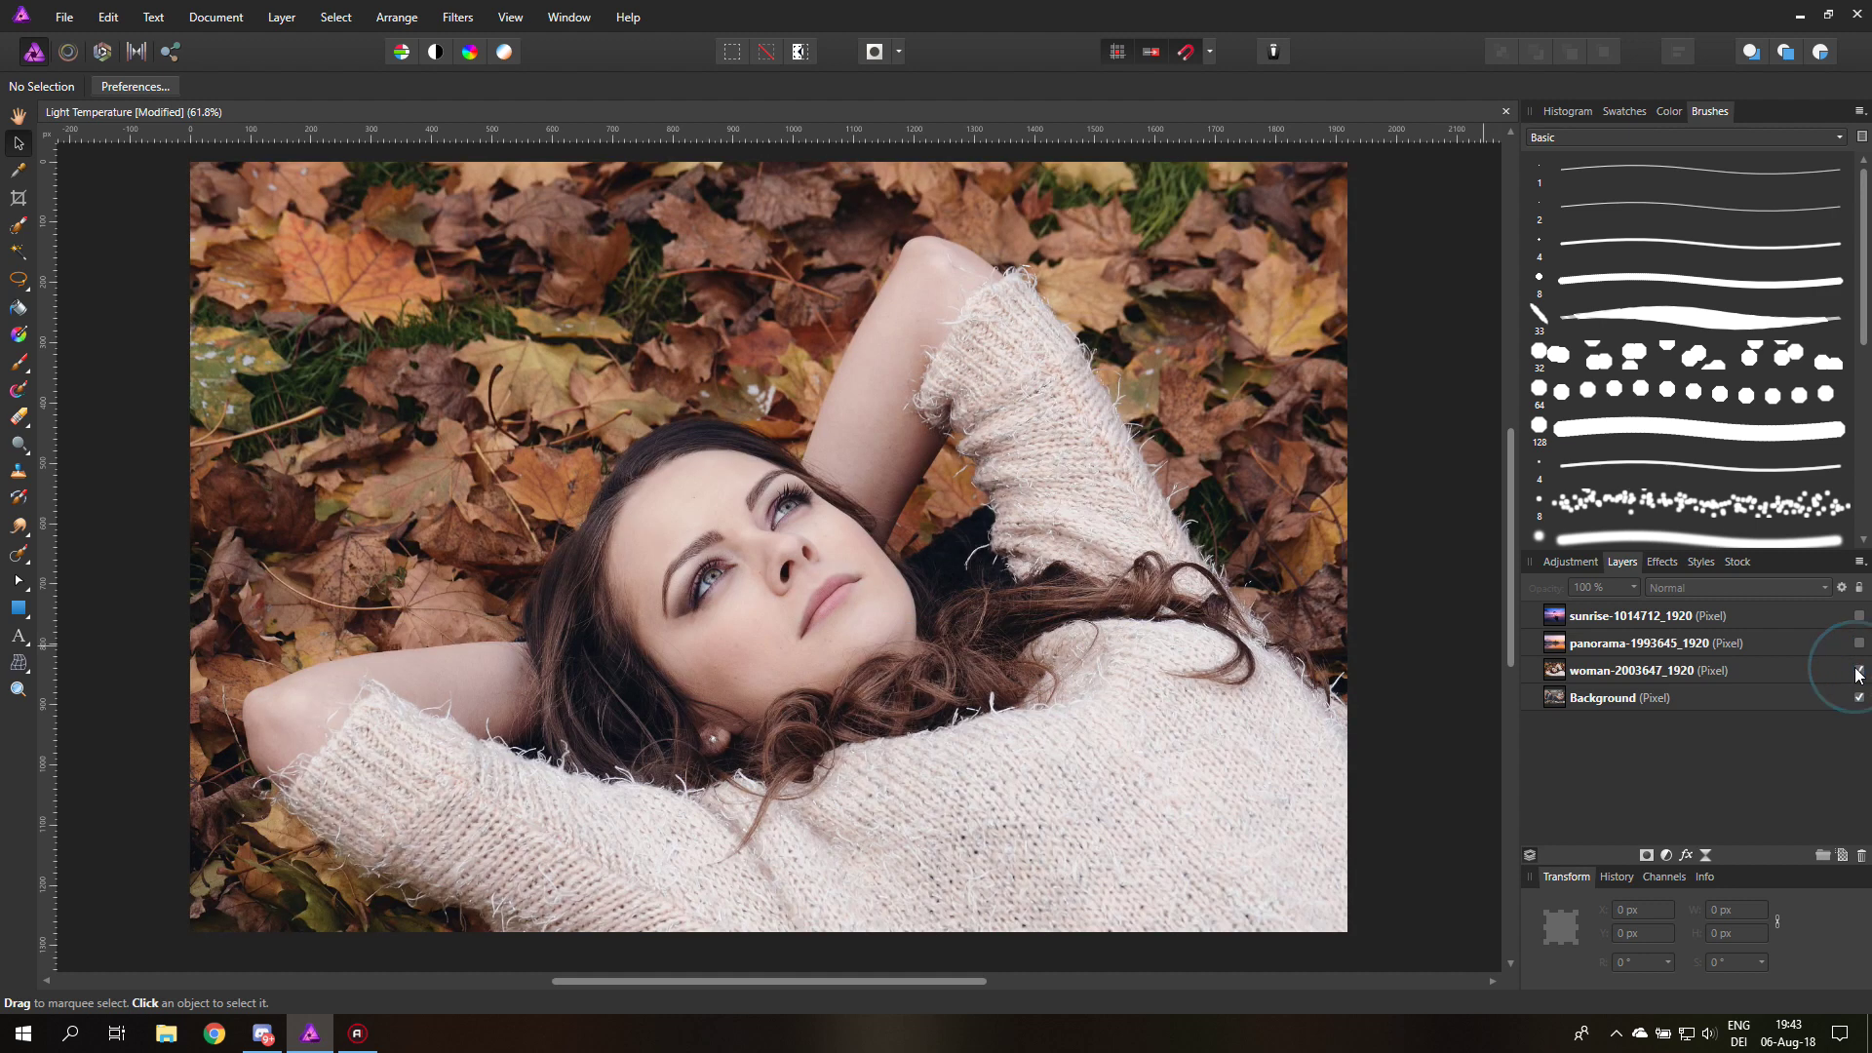
Make the woman, panorama and sunrise layers visible and select the sunrise layer.
{"action": "left_click", "coordinate": [1859, 671]}
{"action": "left_click", "coordinate": [1859, 643]}
{"action": "left_click", "coordinate": [1860, 616]}
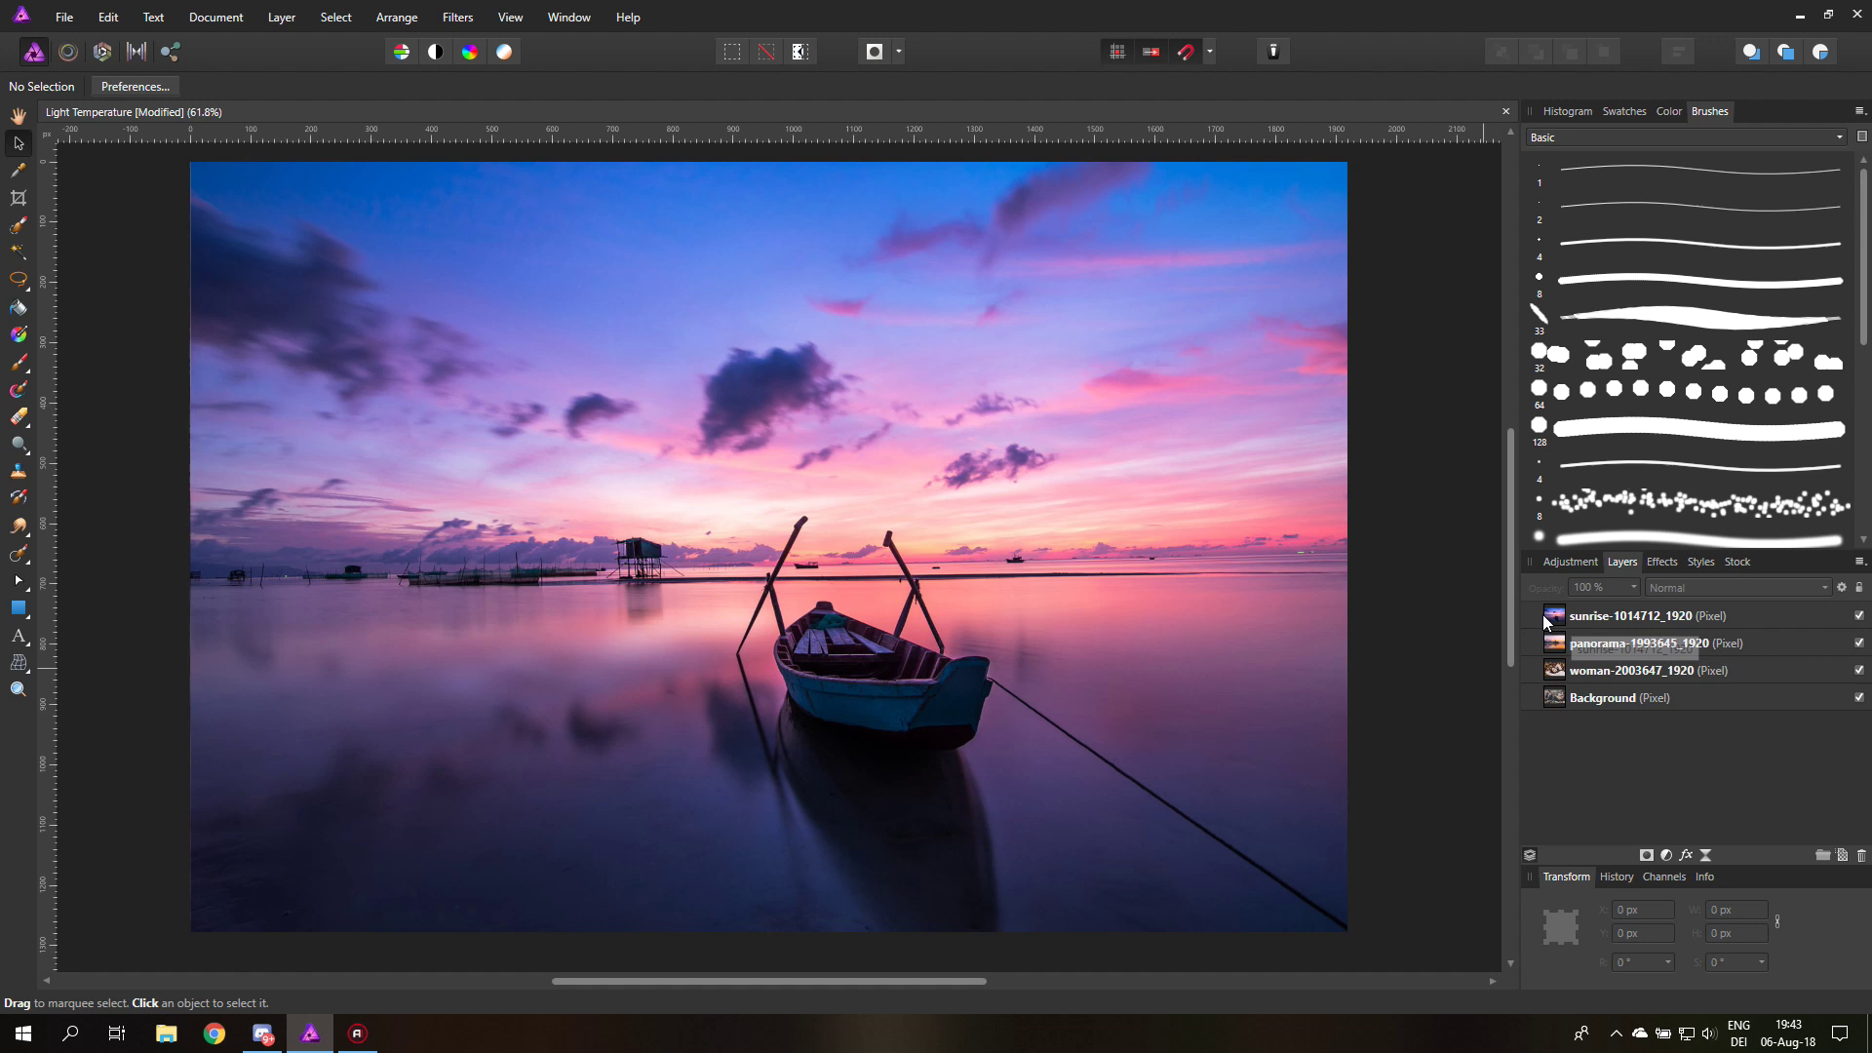
{"action": "left_click_drag", "start_coordinate": [1546, 621], "coordinate": [1660, 643]}
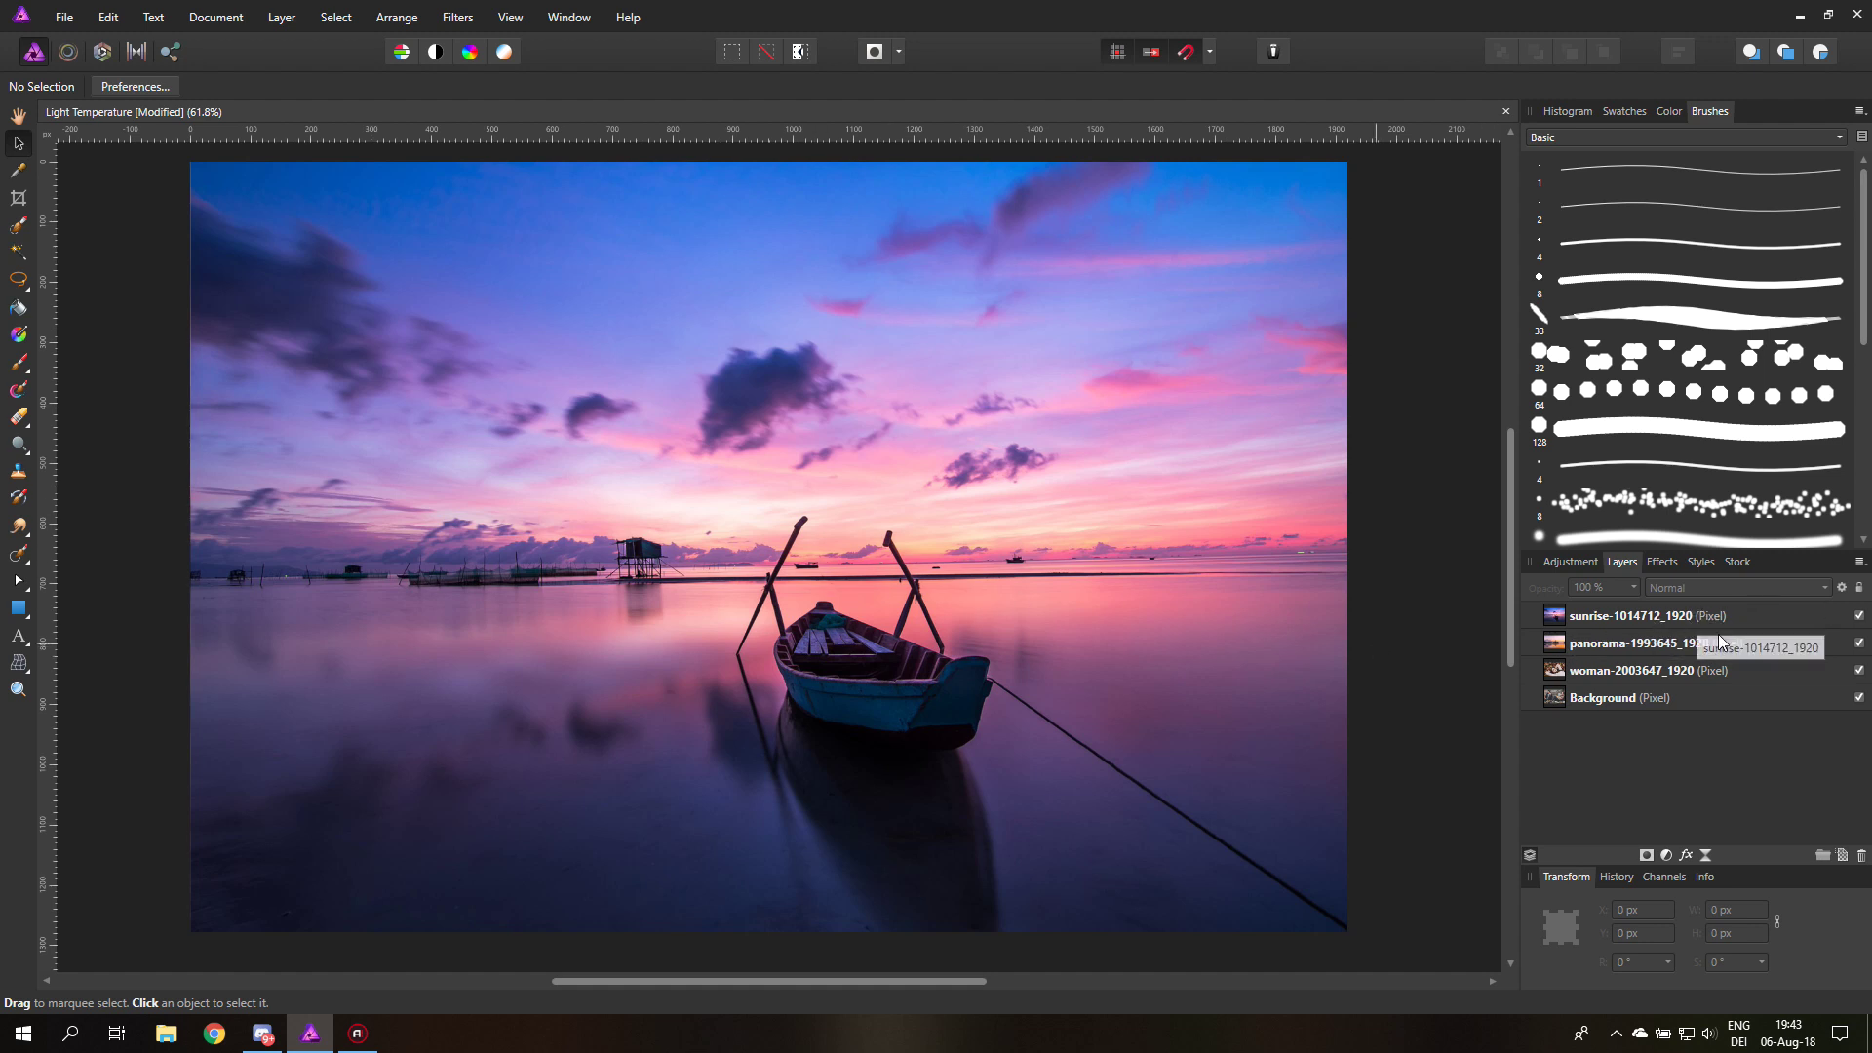
{"action": "left_click_drag", "start_coordinate": [1720, 644], "coordinate": [1561, 625]}
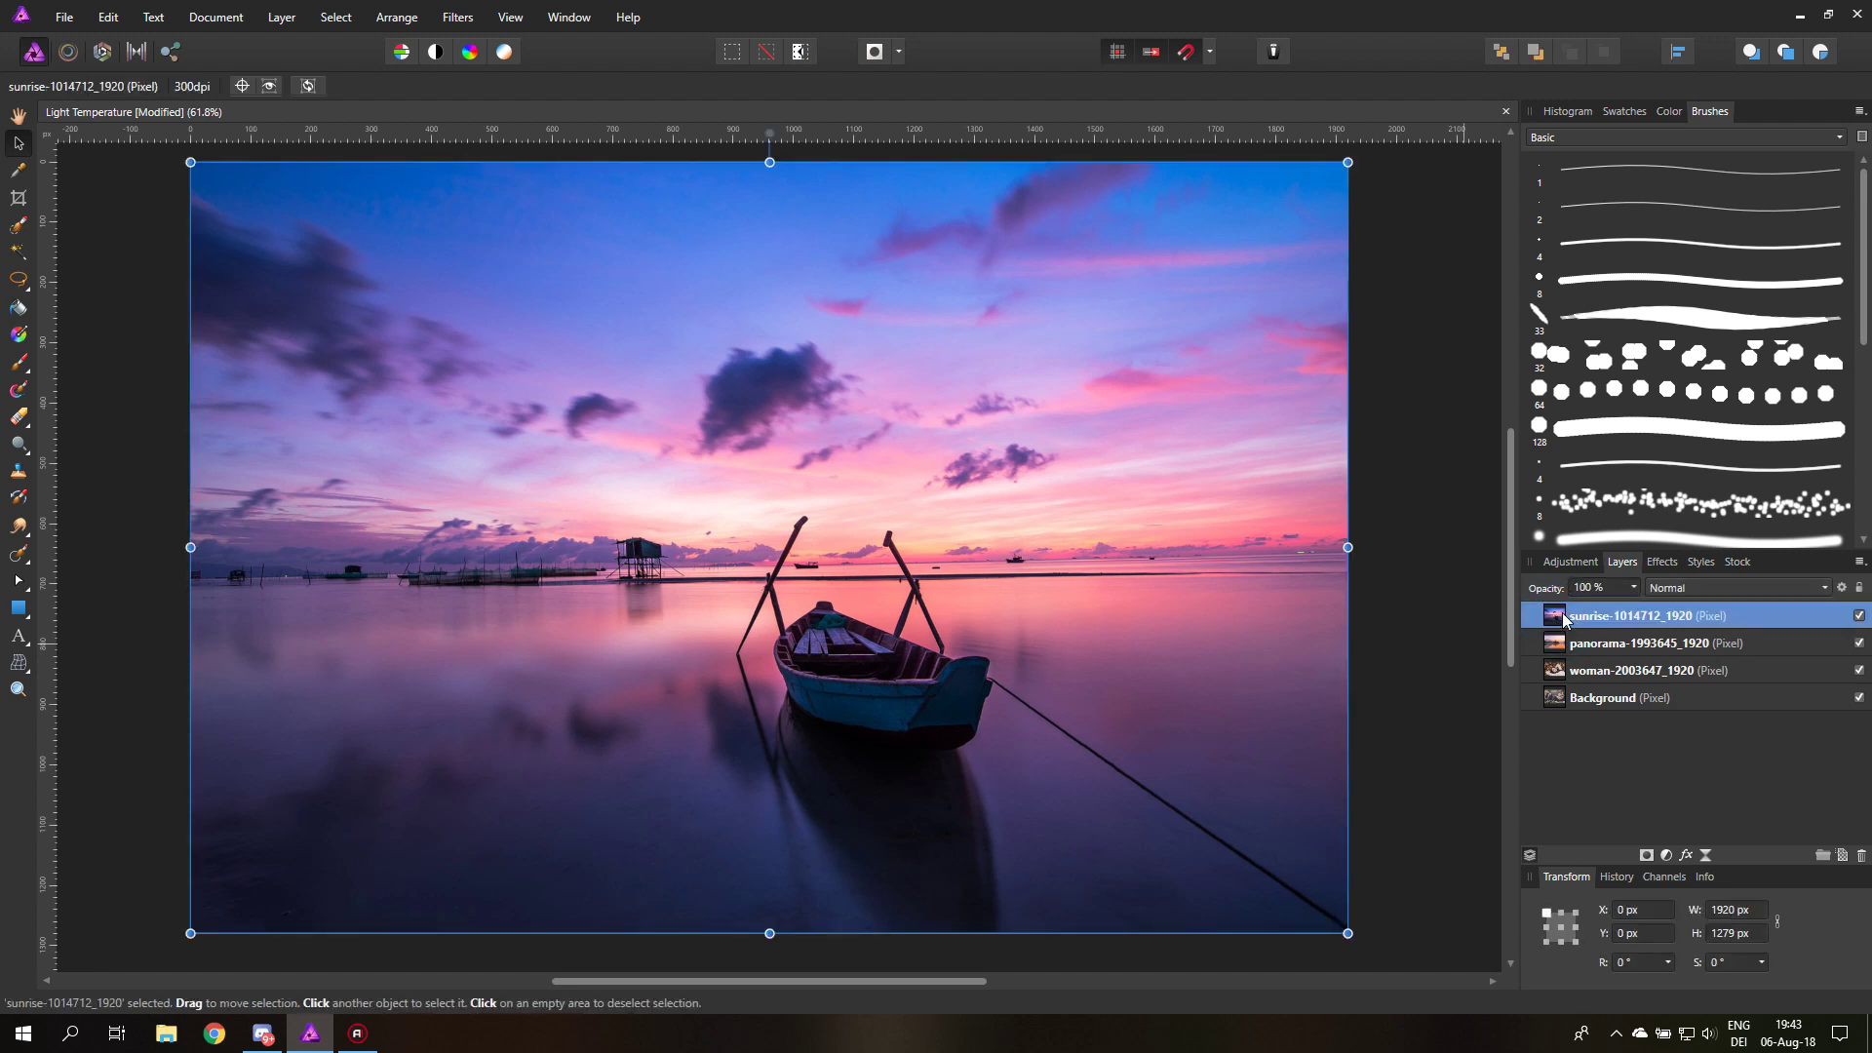
Apply Average blur to the sunrise layer, turning it flat purple, then hide it.
{"action": "left_click", "coordinate": [458, 16]}
{"action": "mouse_move", "coordinate": [463, 36]}
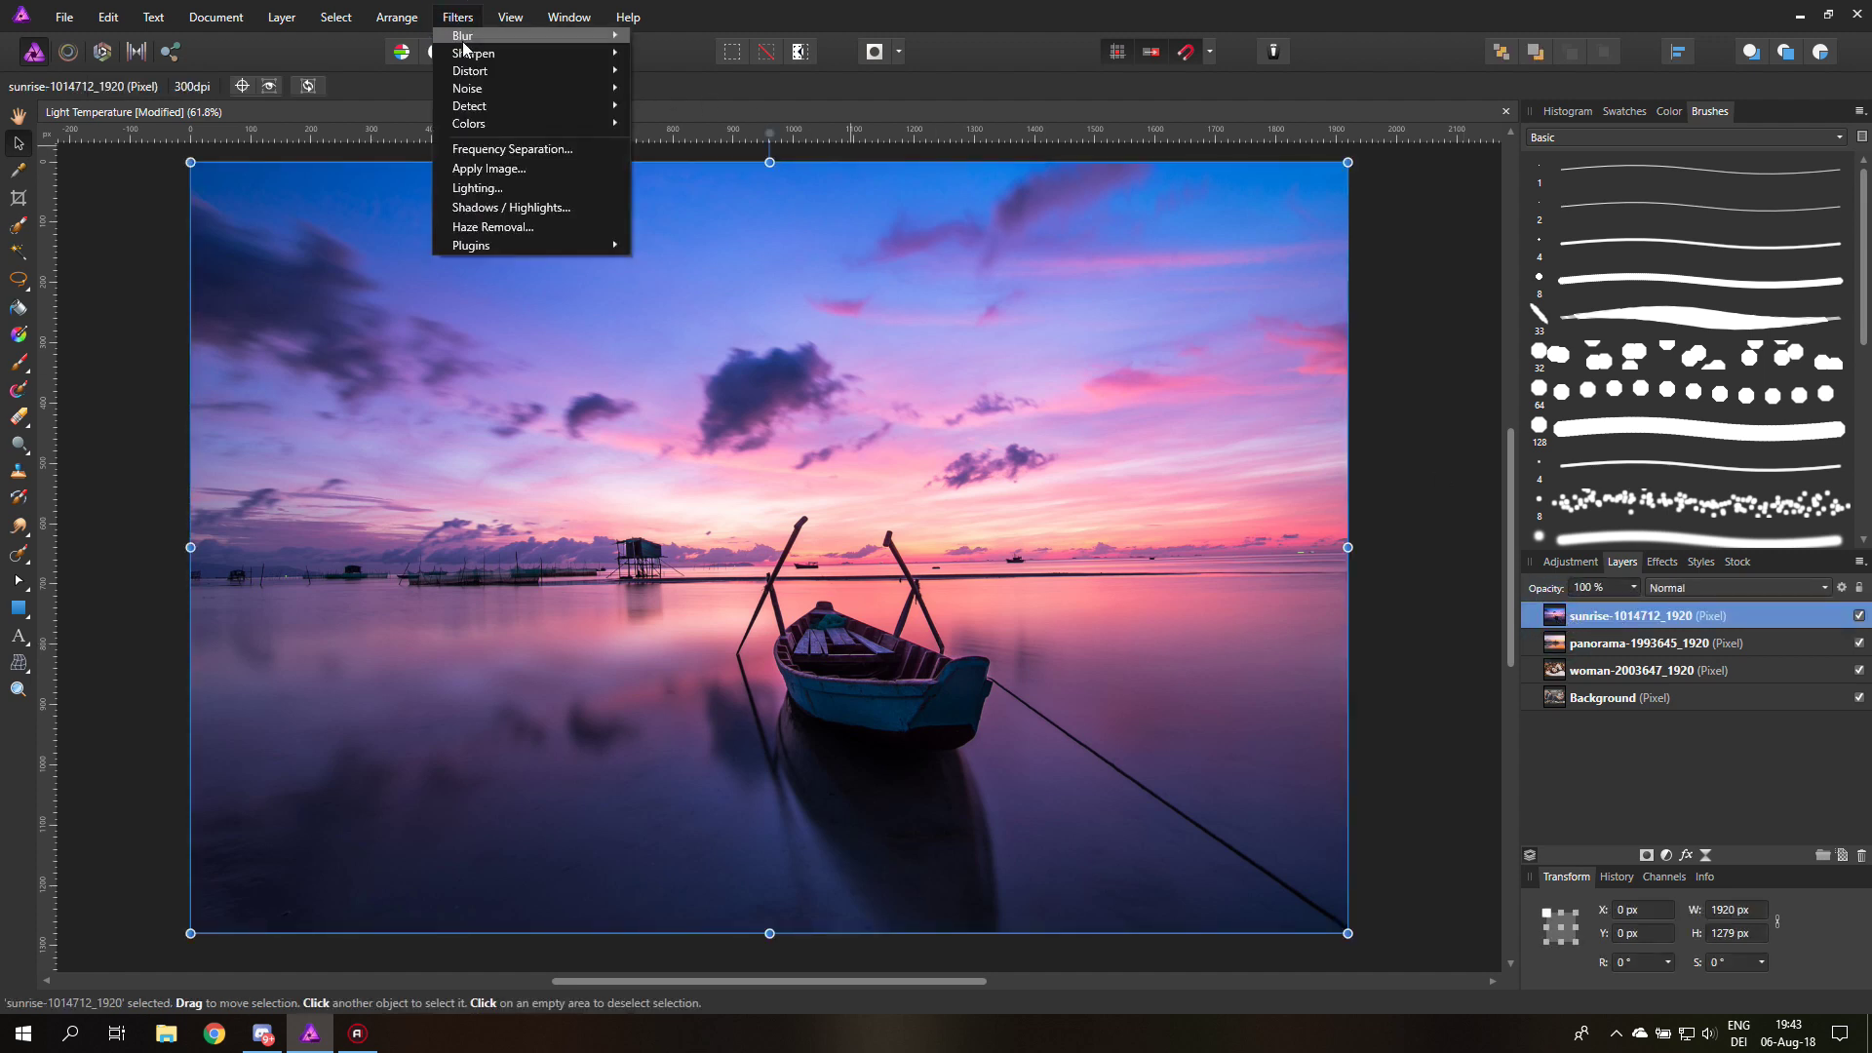
{"action": "left_click", "coordinate": [669, 40]}
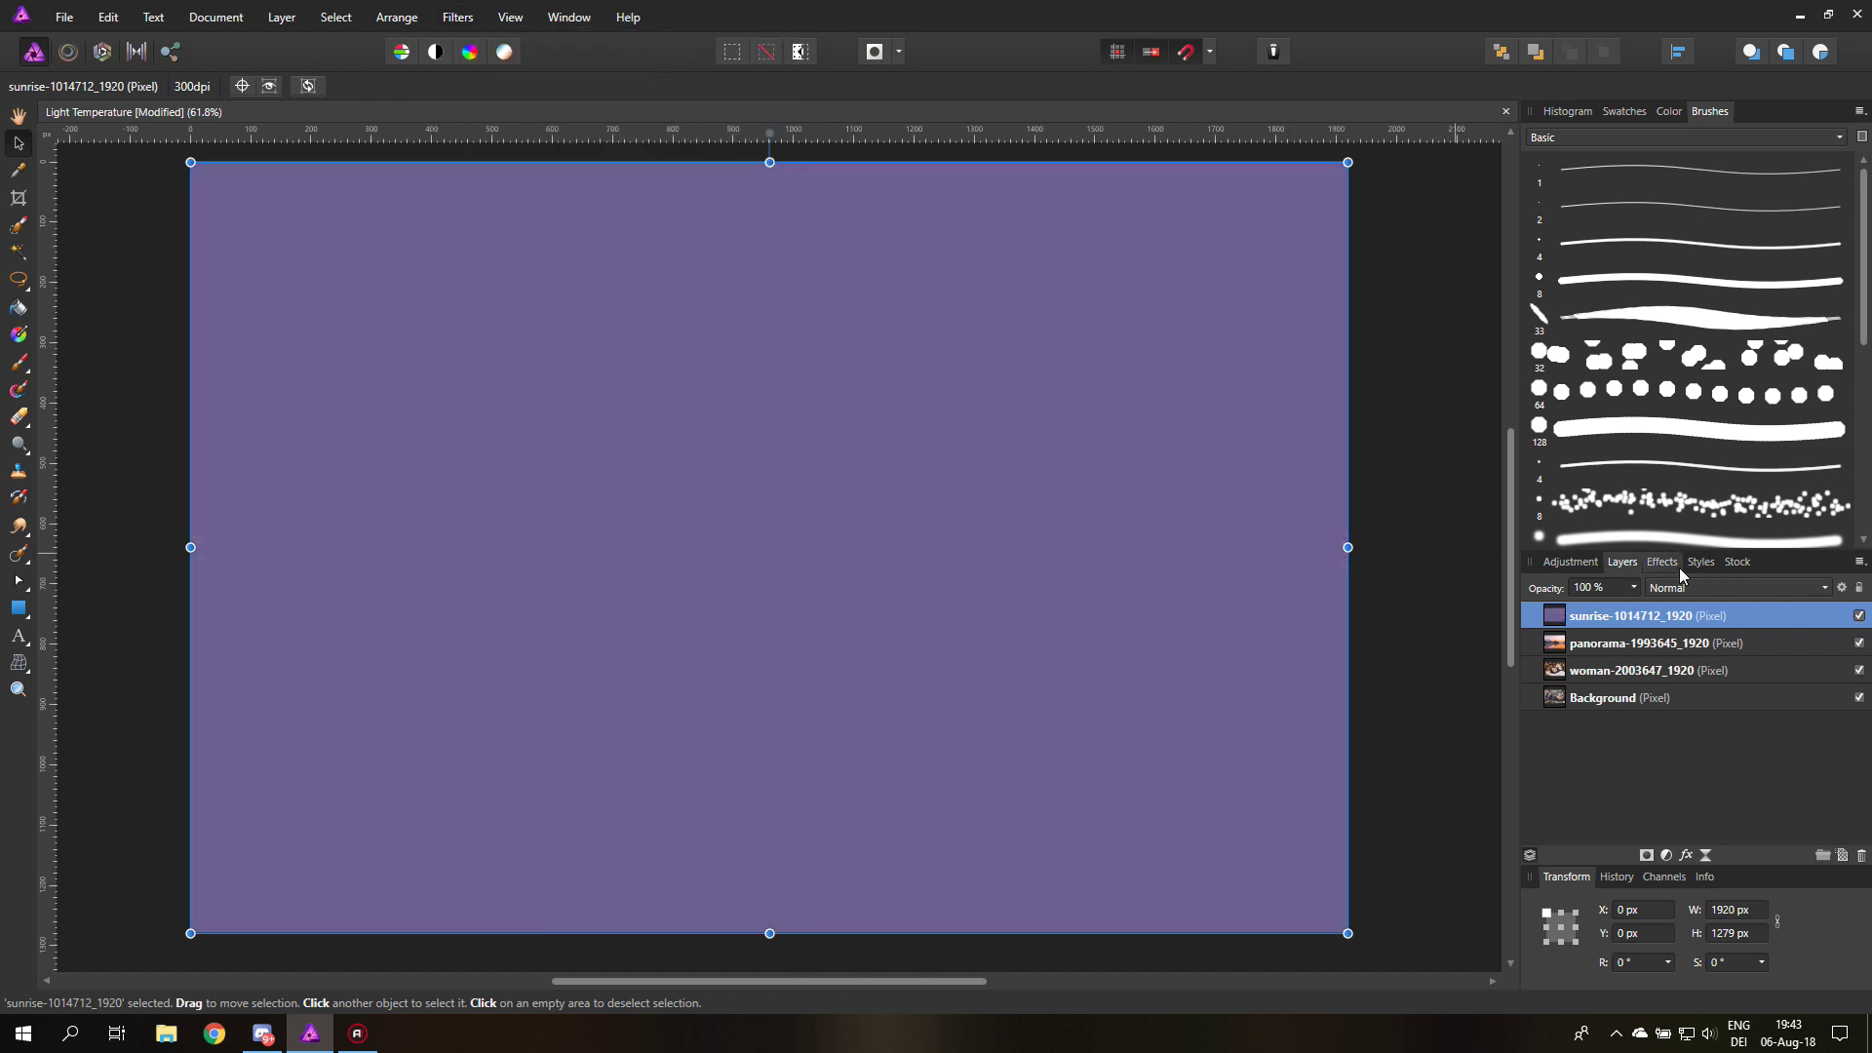
{"action": "left_click", "coordinate": [1859, 615]}
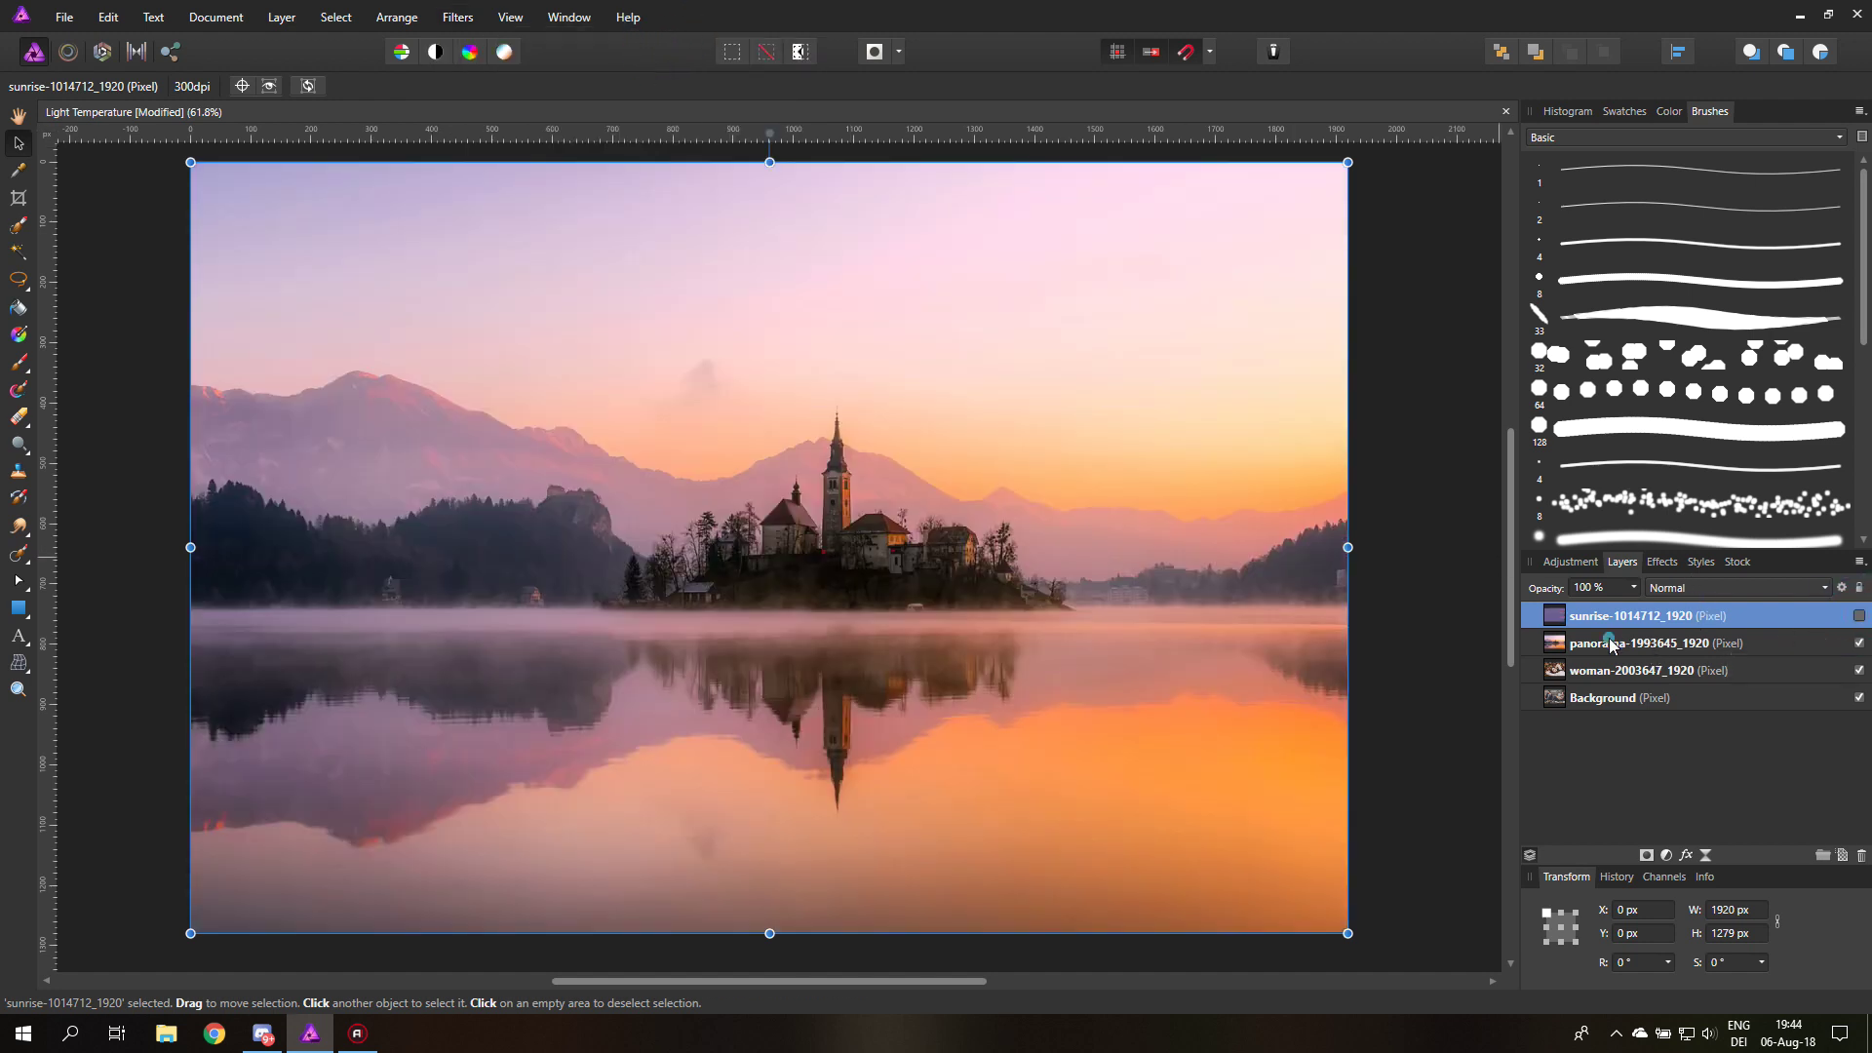
Apply Average blur to the panorama layer, making it flat pink, and compare it on and off.
{"action": "left_click", "coordinate": [1619, 644]}
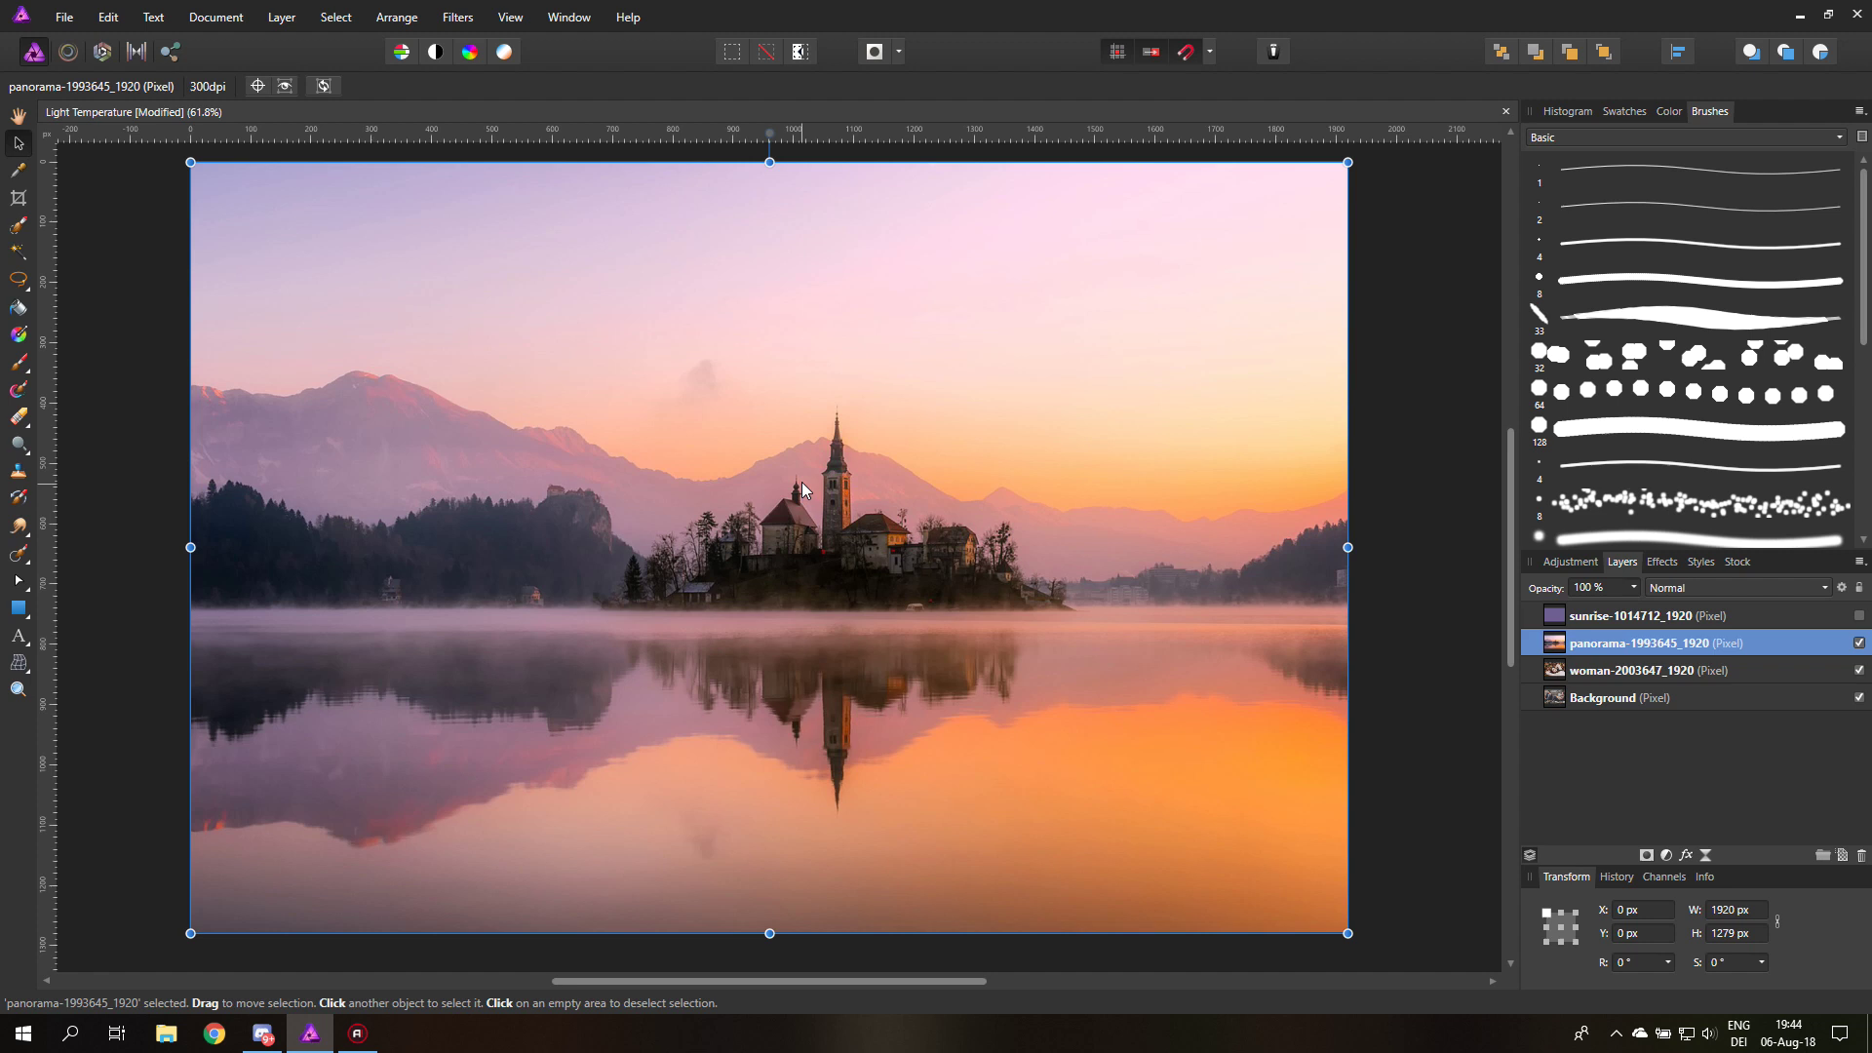
{"action": "left_click", "coordinate": [445, 34]}
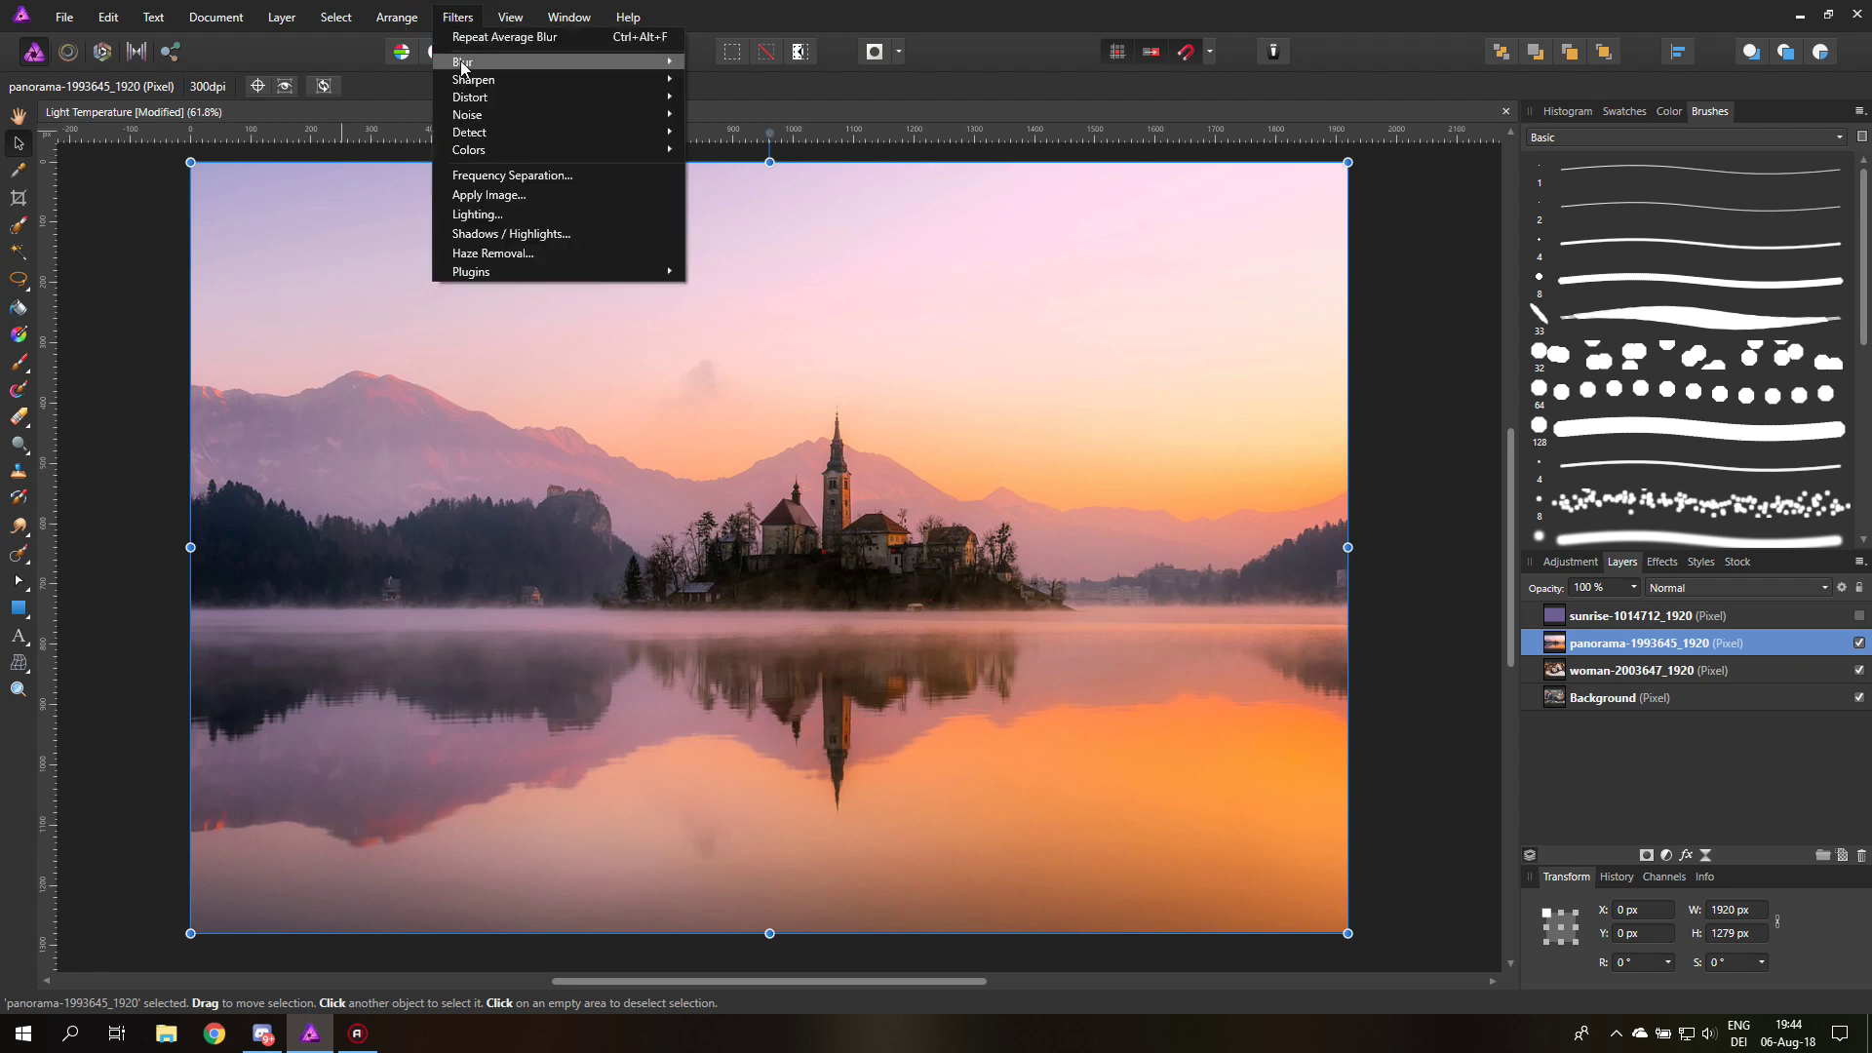
{"action": "left_click", "coordinate": [760, 61]}
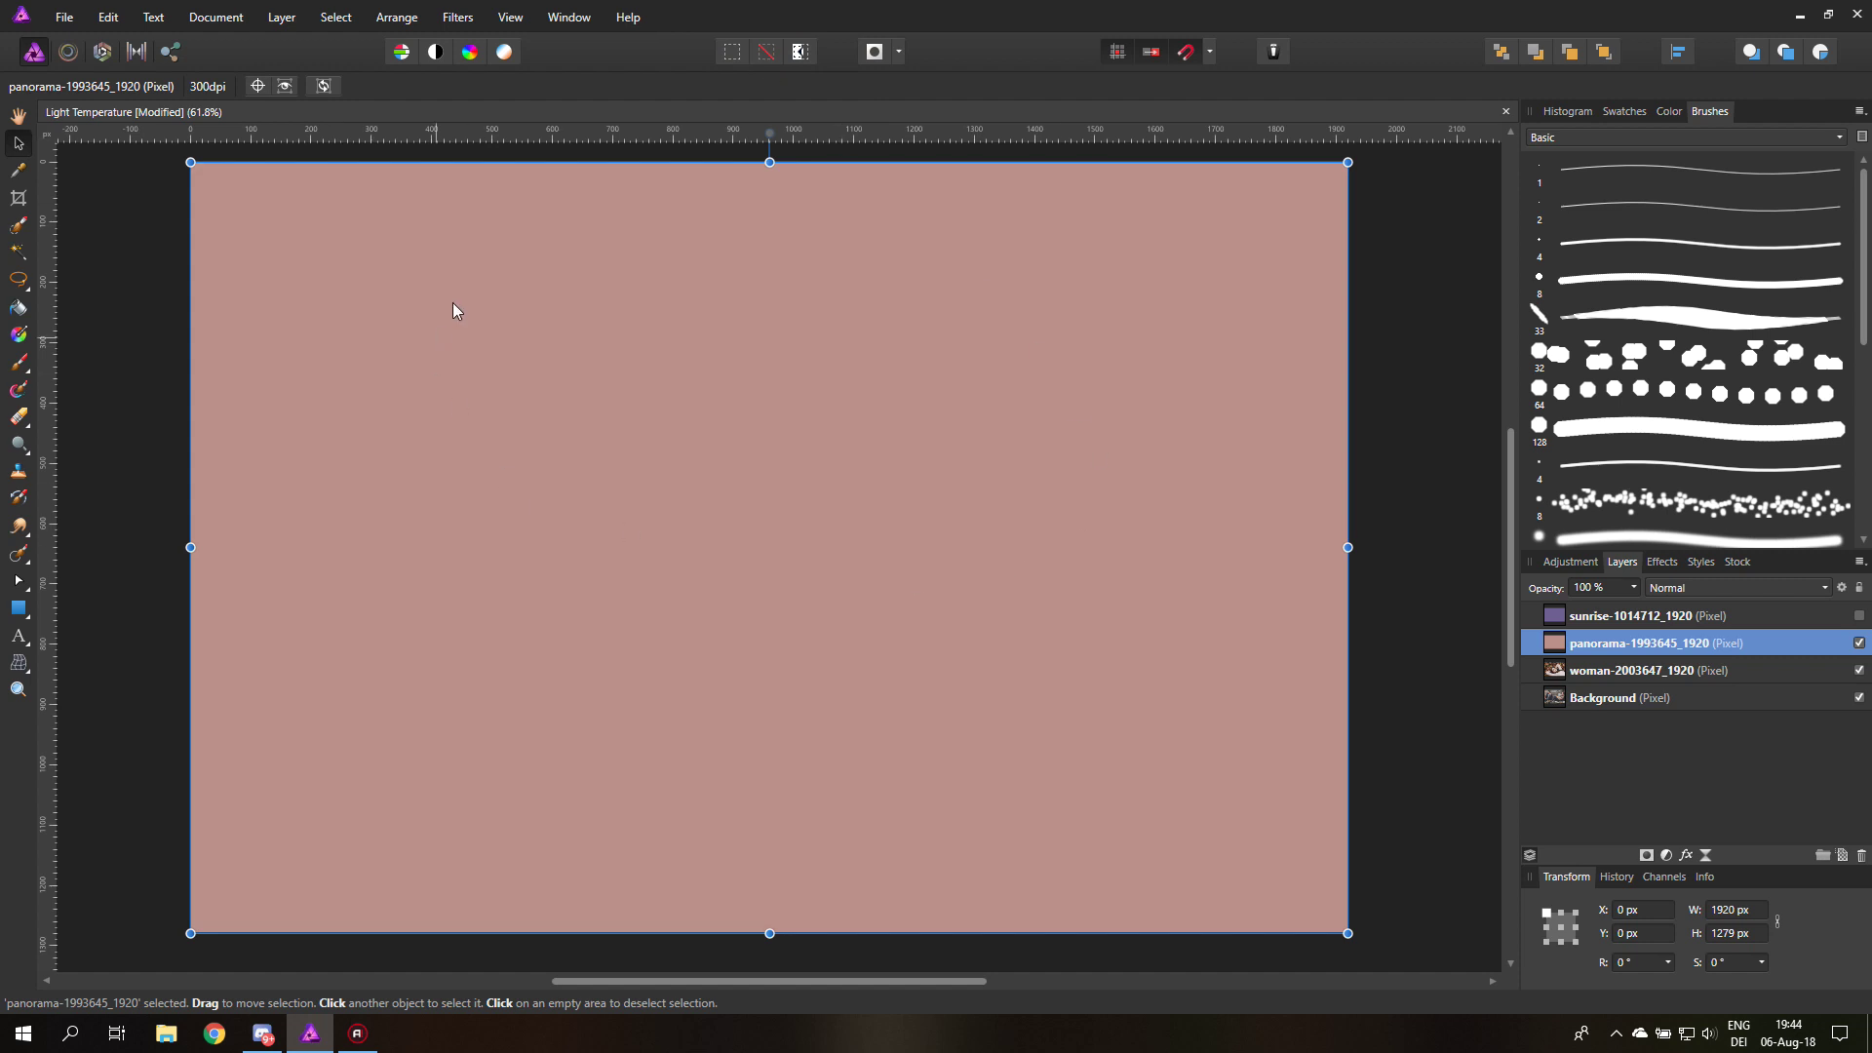
{"action": "left_click", "coordinate": [1859, 643]}
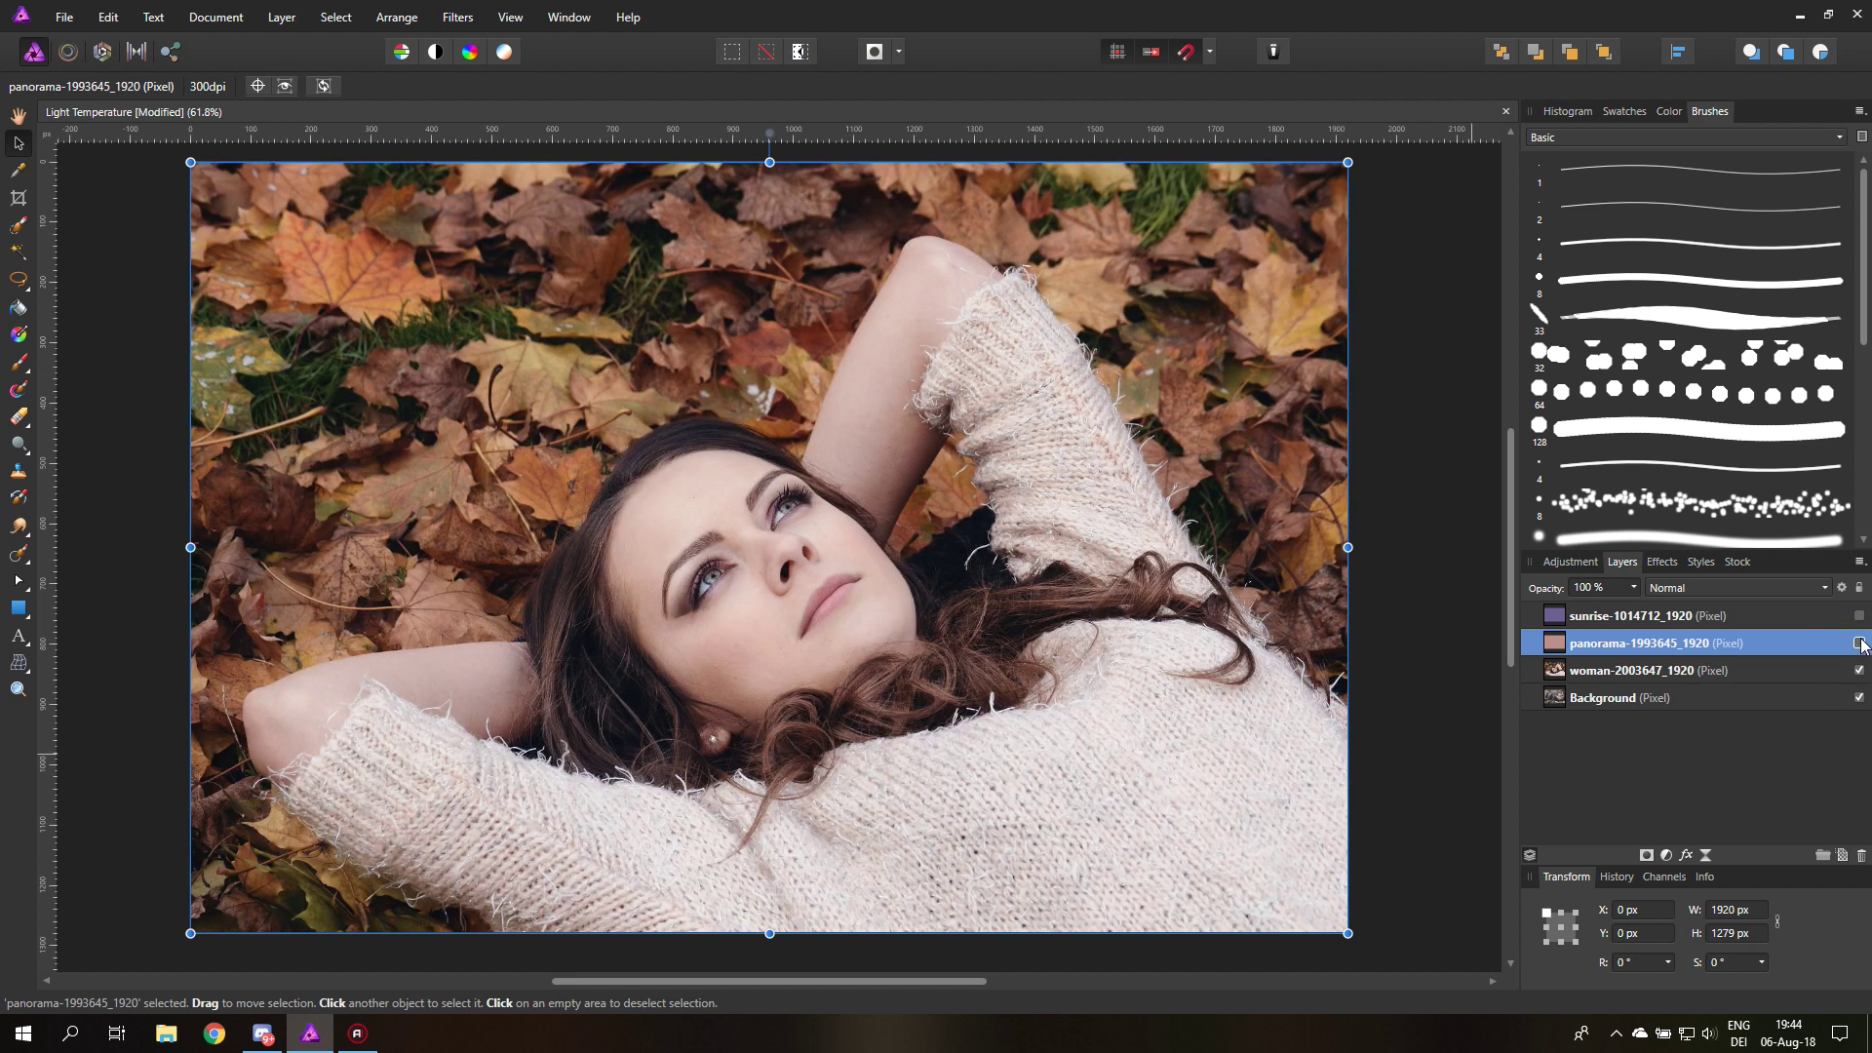
{"action": "left_click", "coordinate": [1859, 644]}
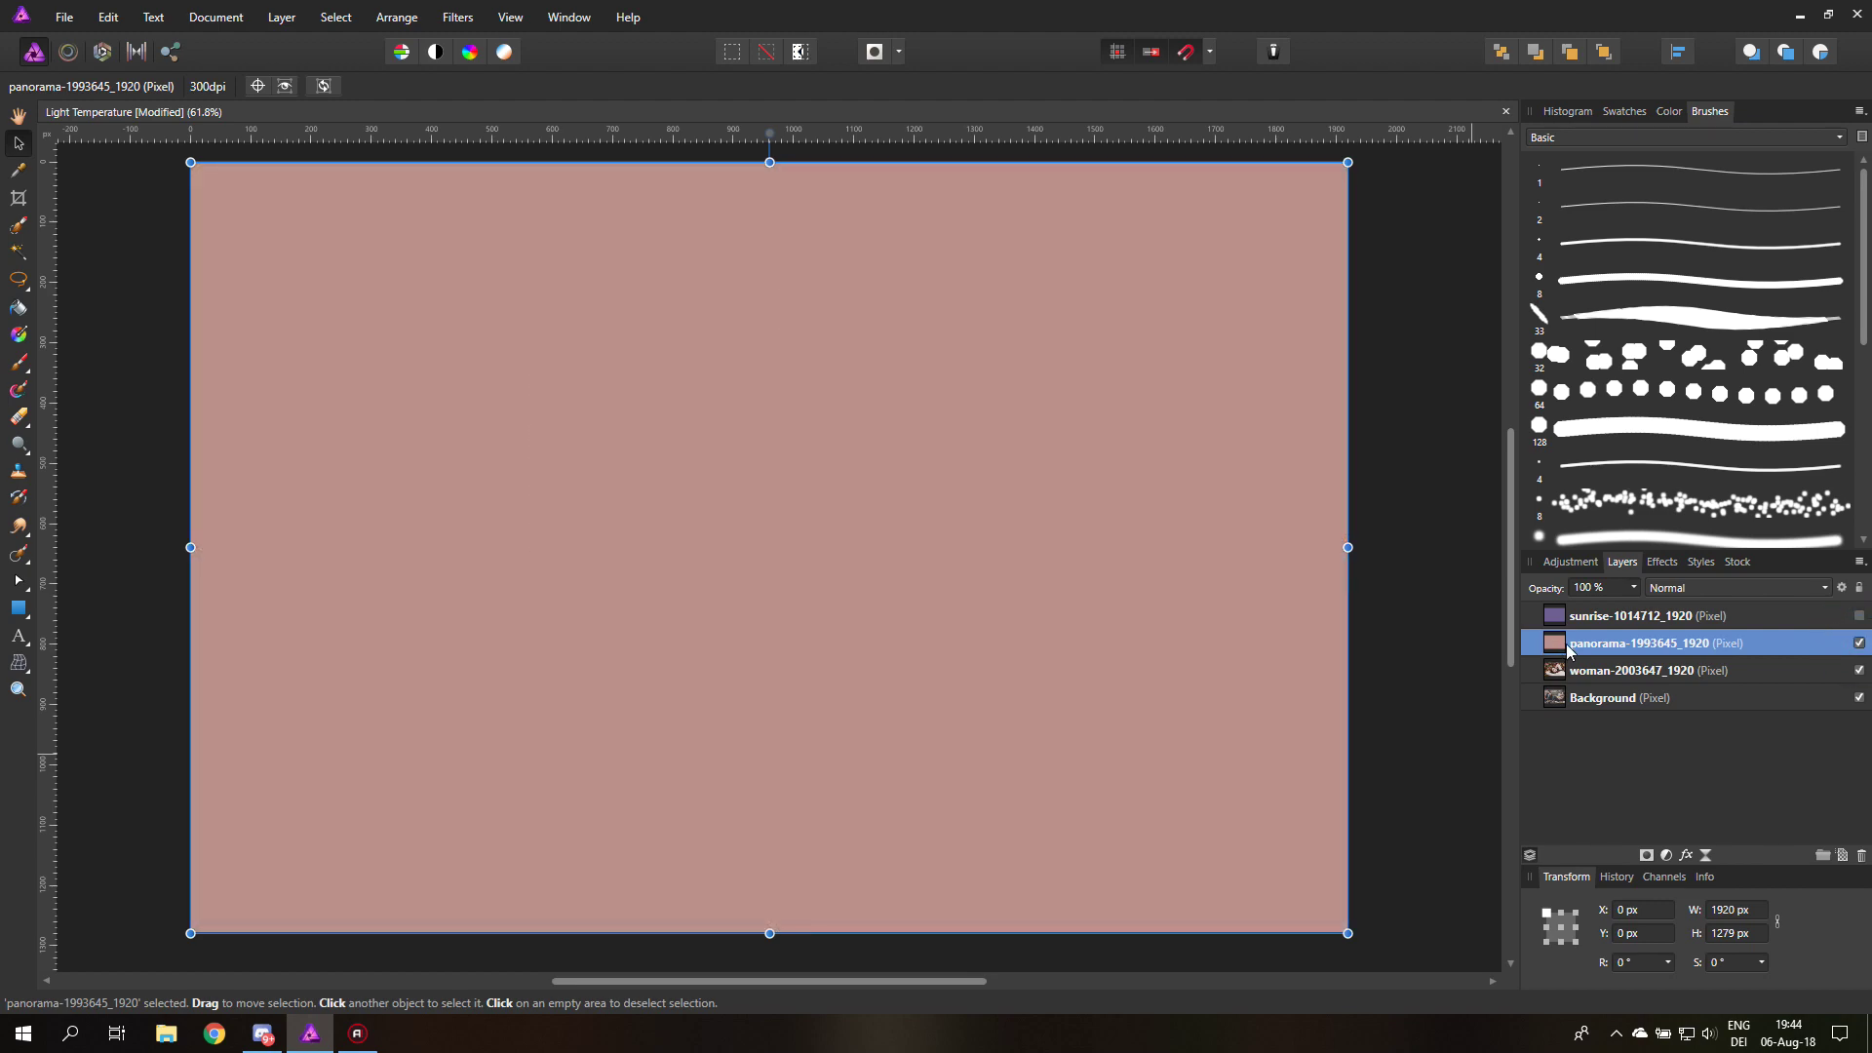
Set the pink panorama layer to Soft Light, compare it, then hide it.
{"action": "left_click", "coordinate": [1669, 591]}
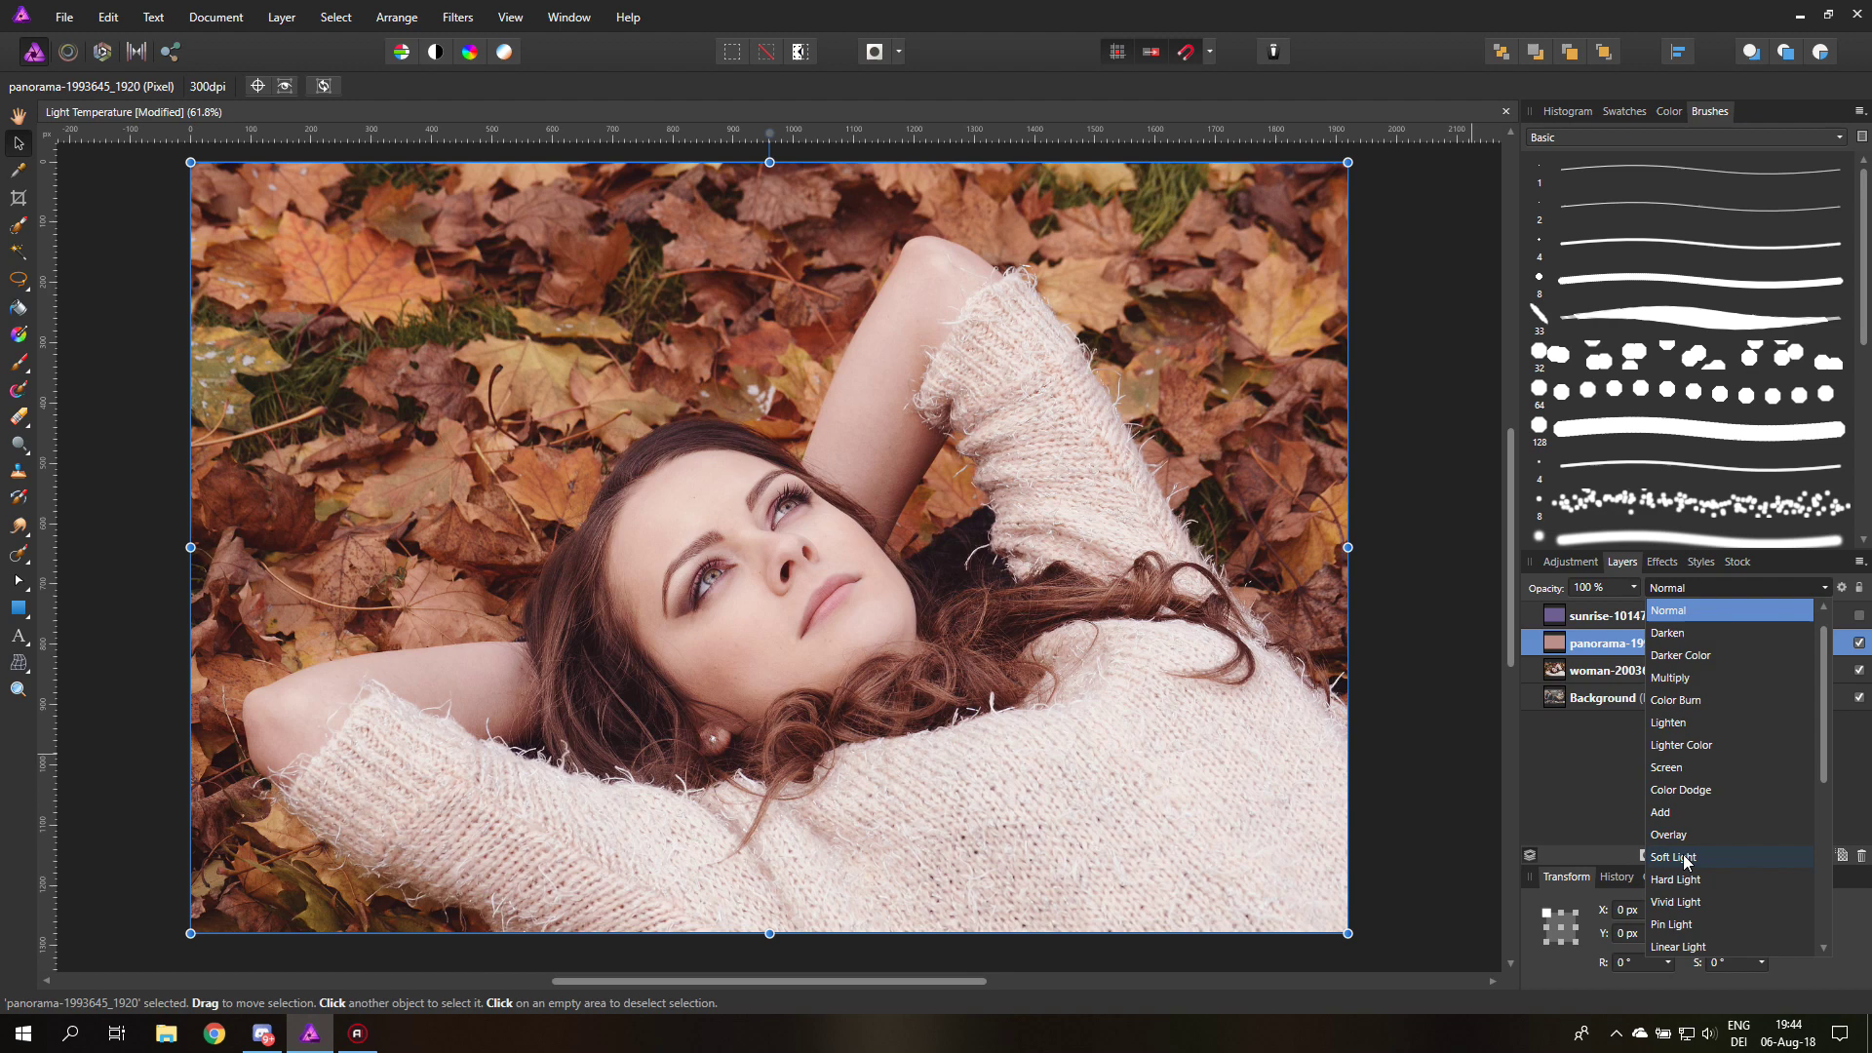
{"action": "left_click", "coordinate": [1683, 858]}
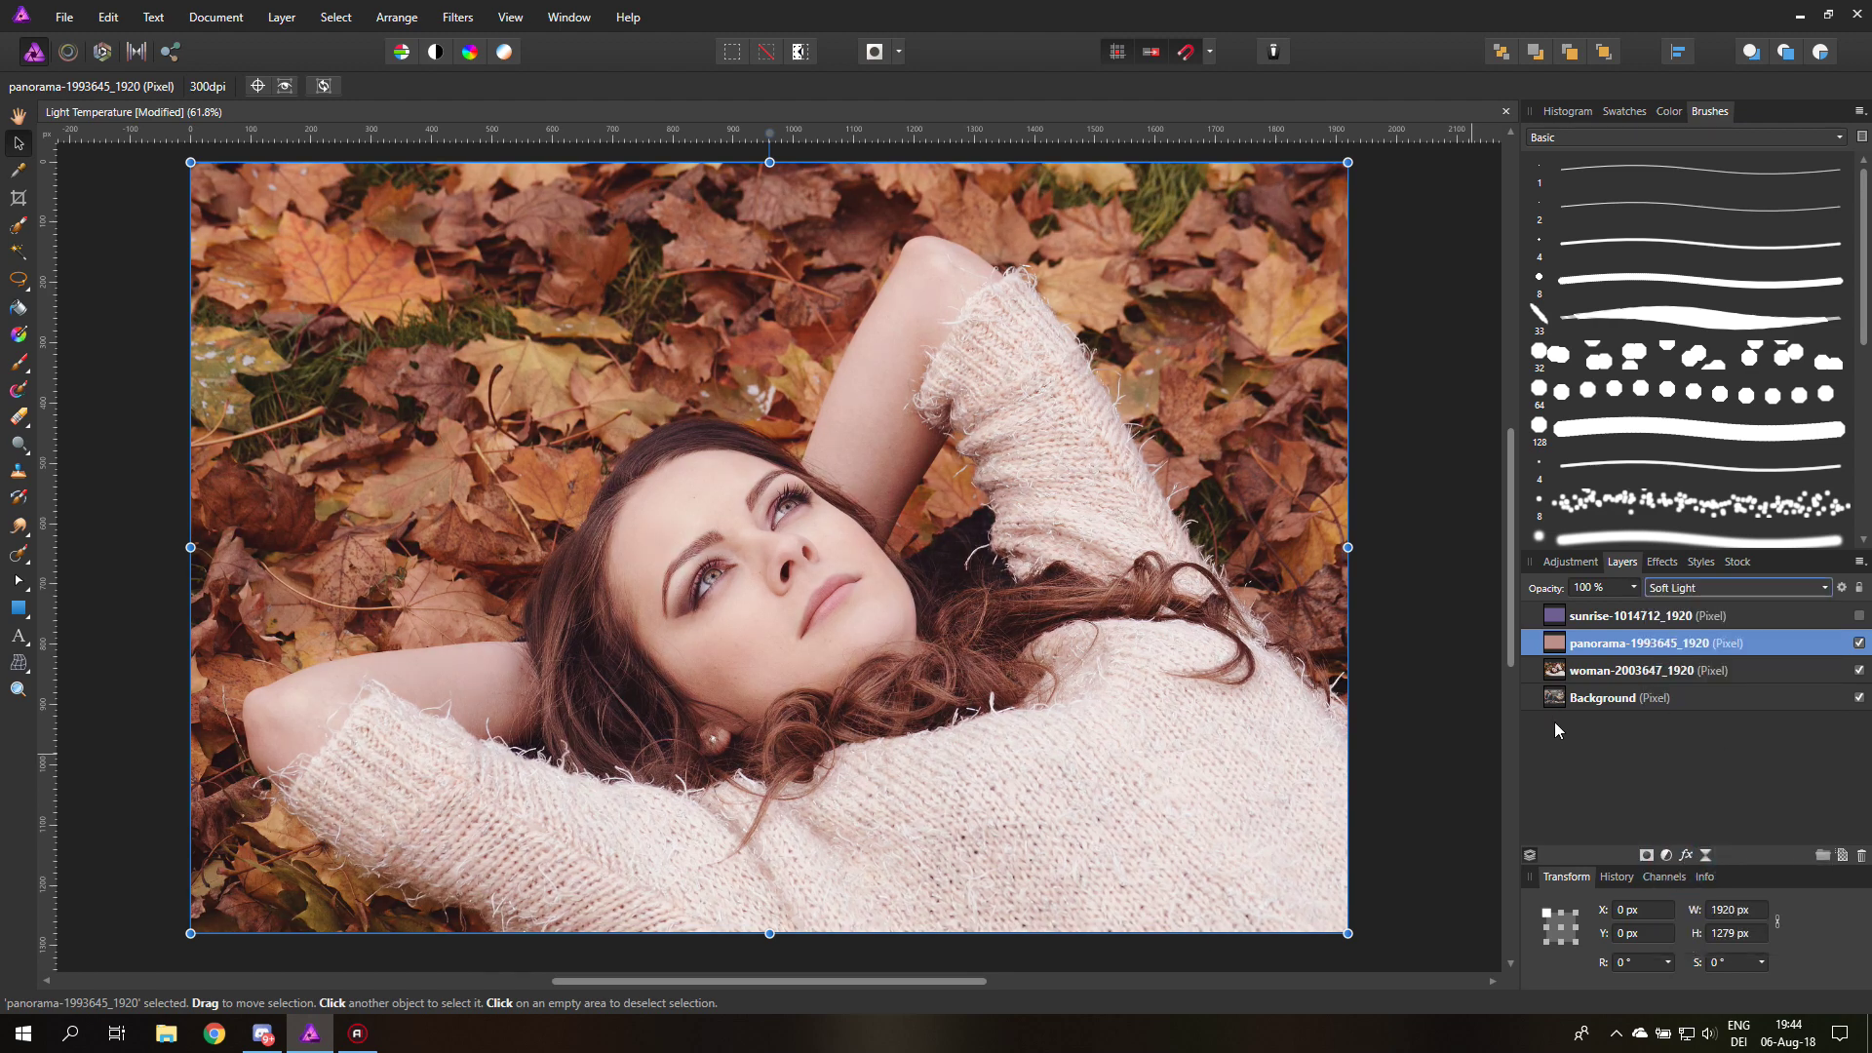
{"action": "left_click", "coordinate": [1859, 644]}
{"action": "left_click", "coordinate": [1859, 644]}
{"action": "left_click", "coordinate": [1860, 643]}
Set the purple sunrise layer to Soft Light and make it visible over the woman photo.
{"action": "left_click", "coordinate": [1582, 616]}
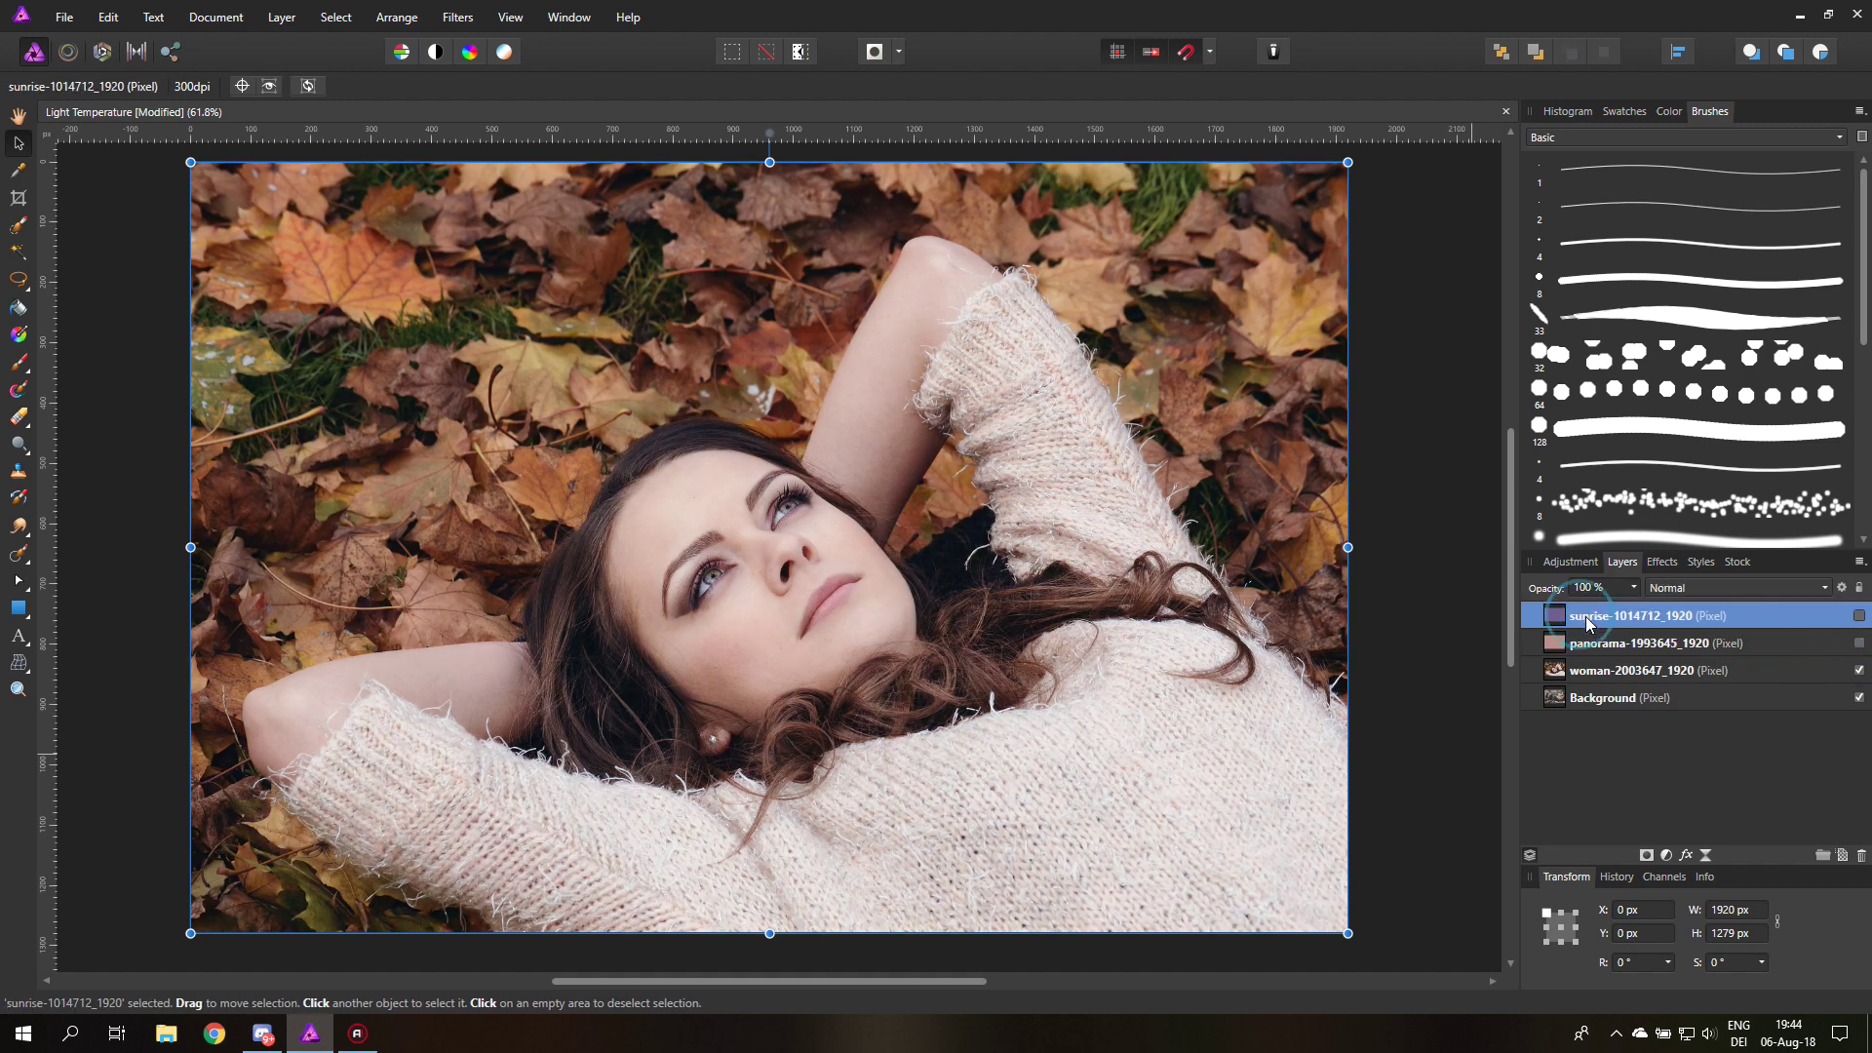
{"action": "left_click", "coordinate": [1698, 589]}
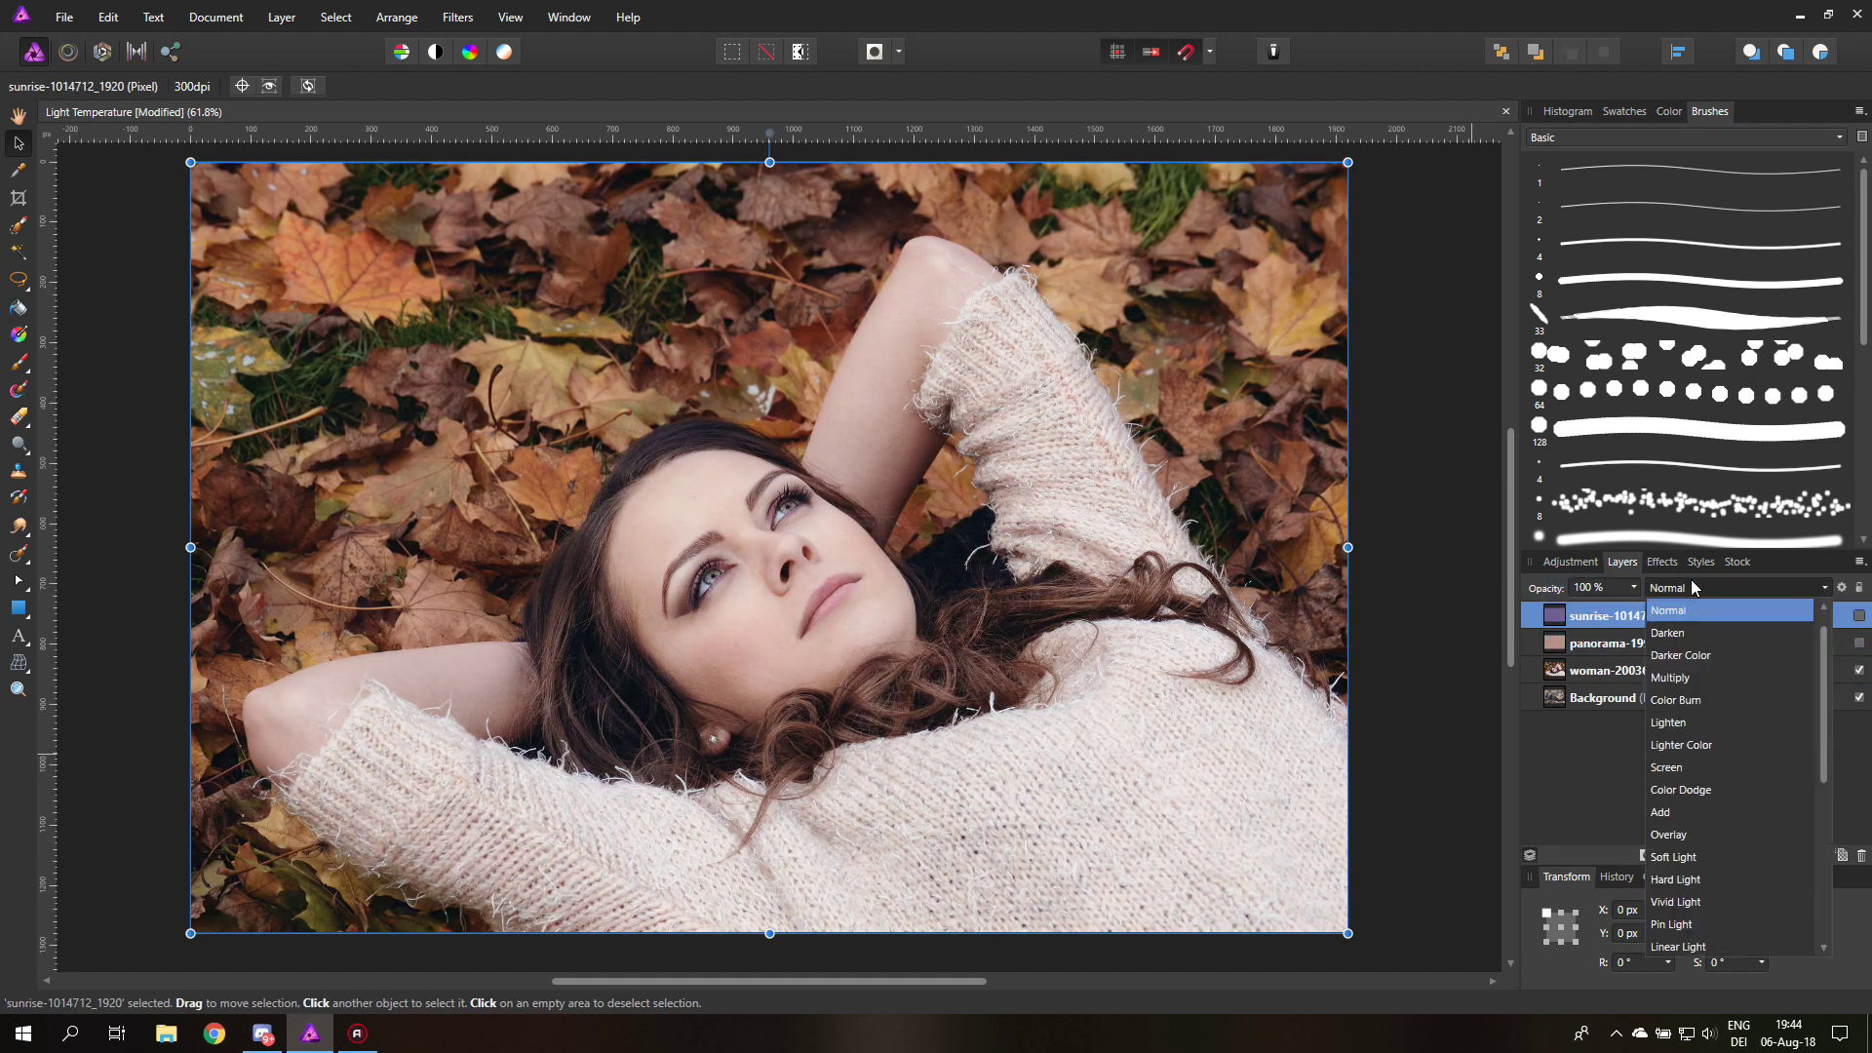
{"action": "left_click", "coordinate": [1674, 858]}
{"action": "left_click", "coordinate": [1860, 616]}
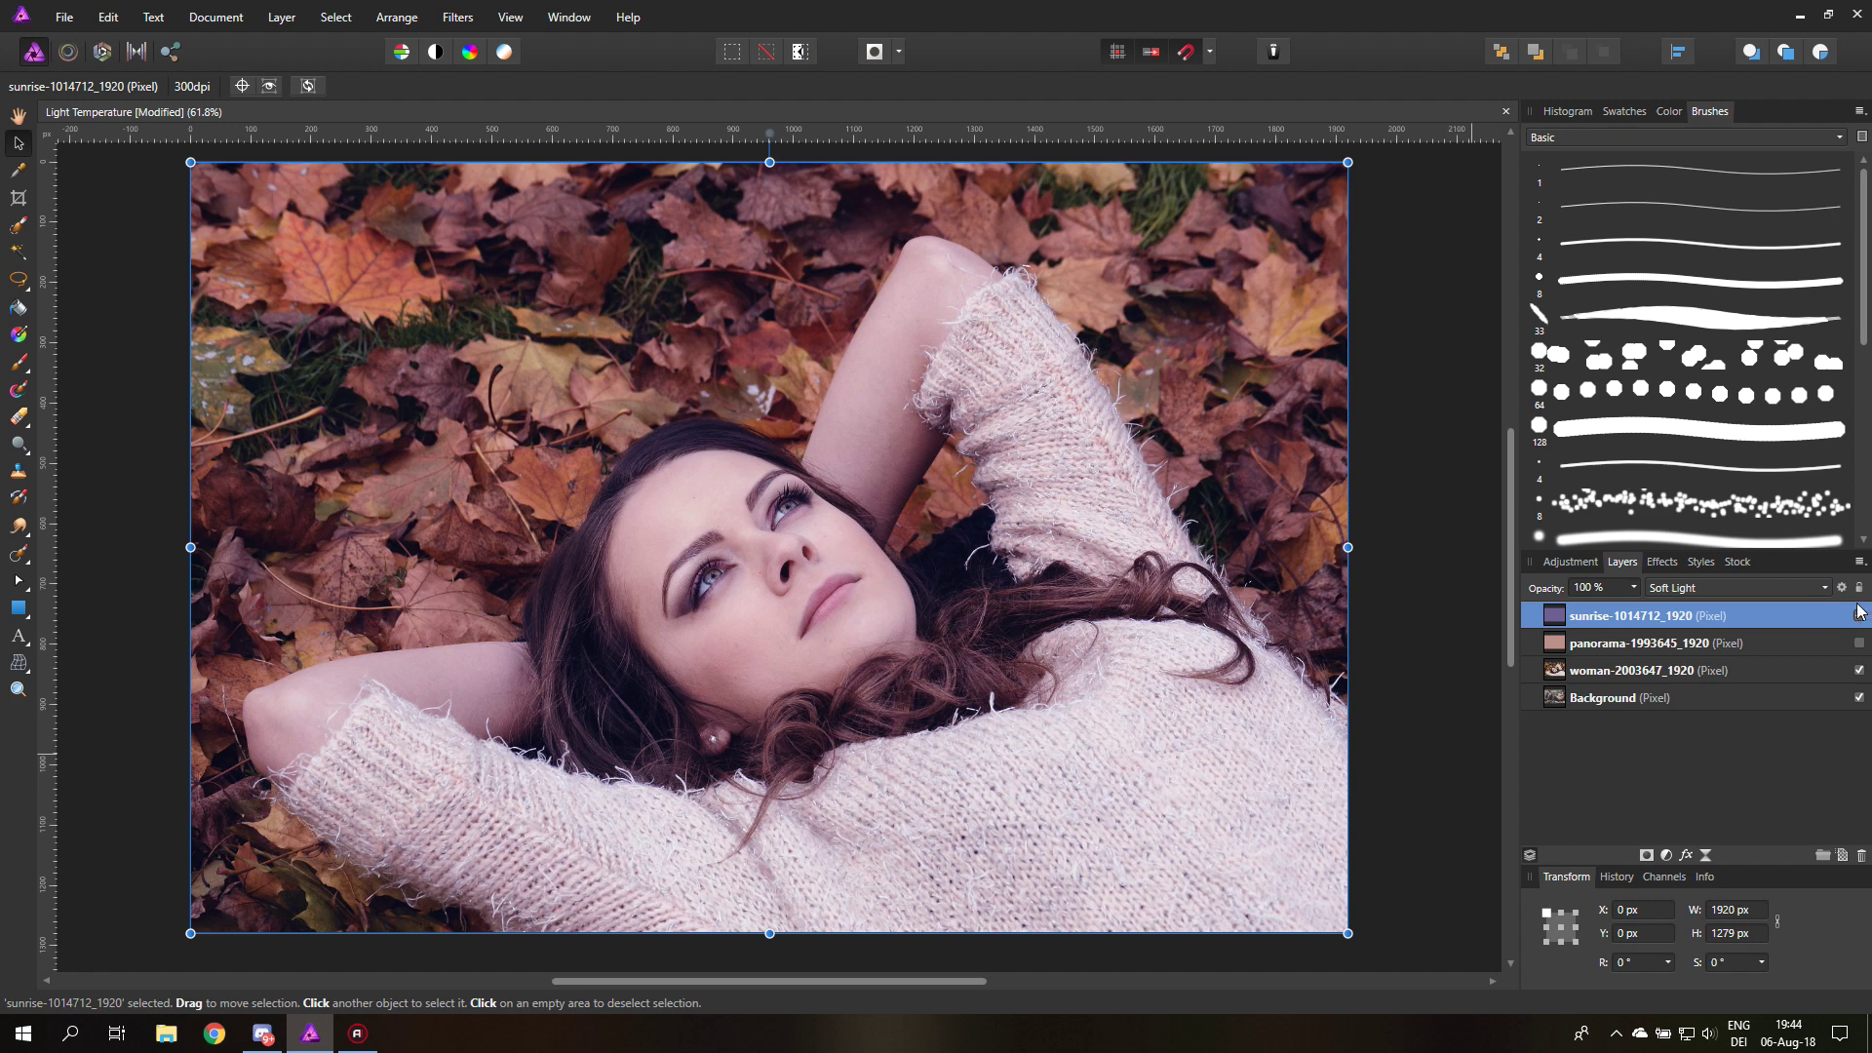
{"action": "left_click", "coordinate": [1704, 591]}
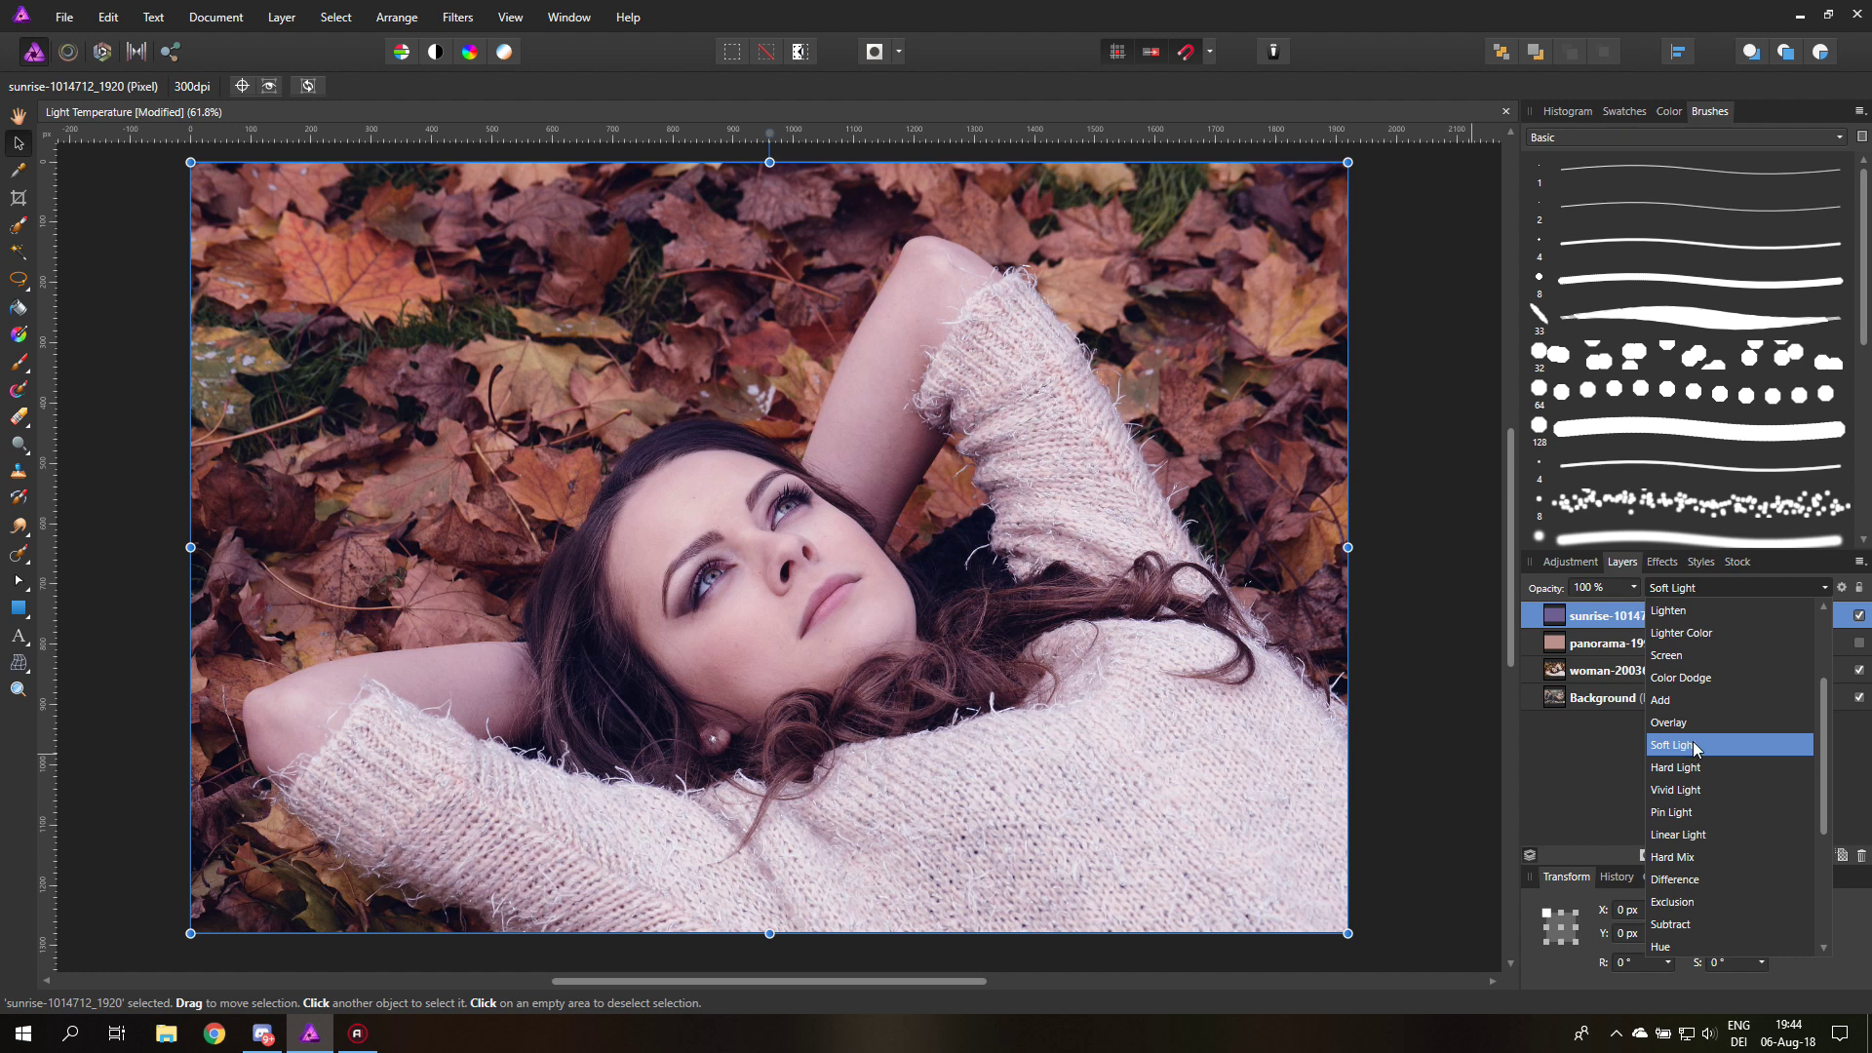
Keep sunrise on Soft Light, show only the pink panorama tint over the couple, and select it.
{"action": "left_click", "coordinate": [1694, 747]}
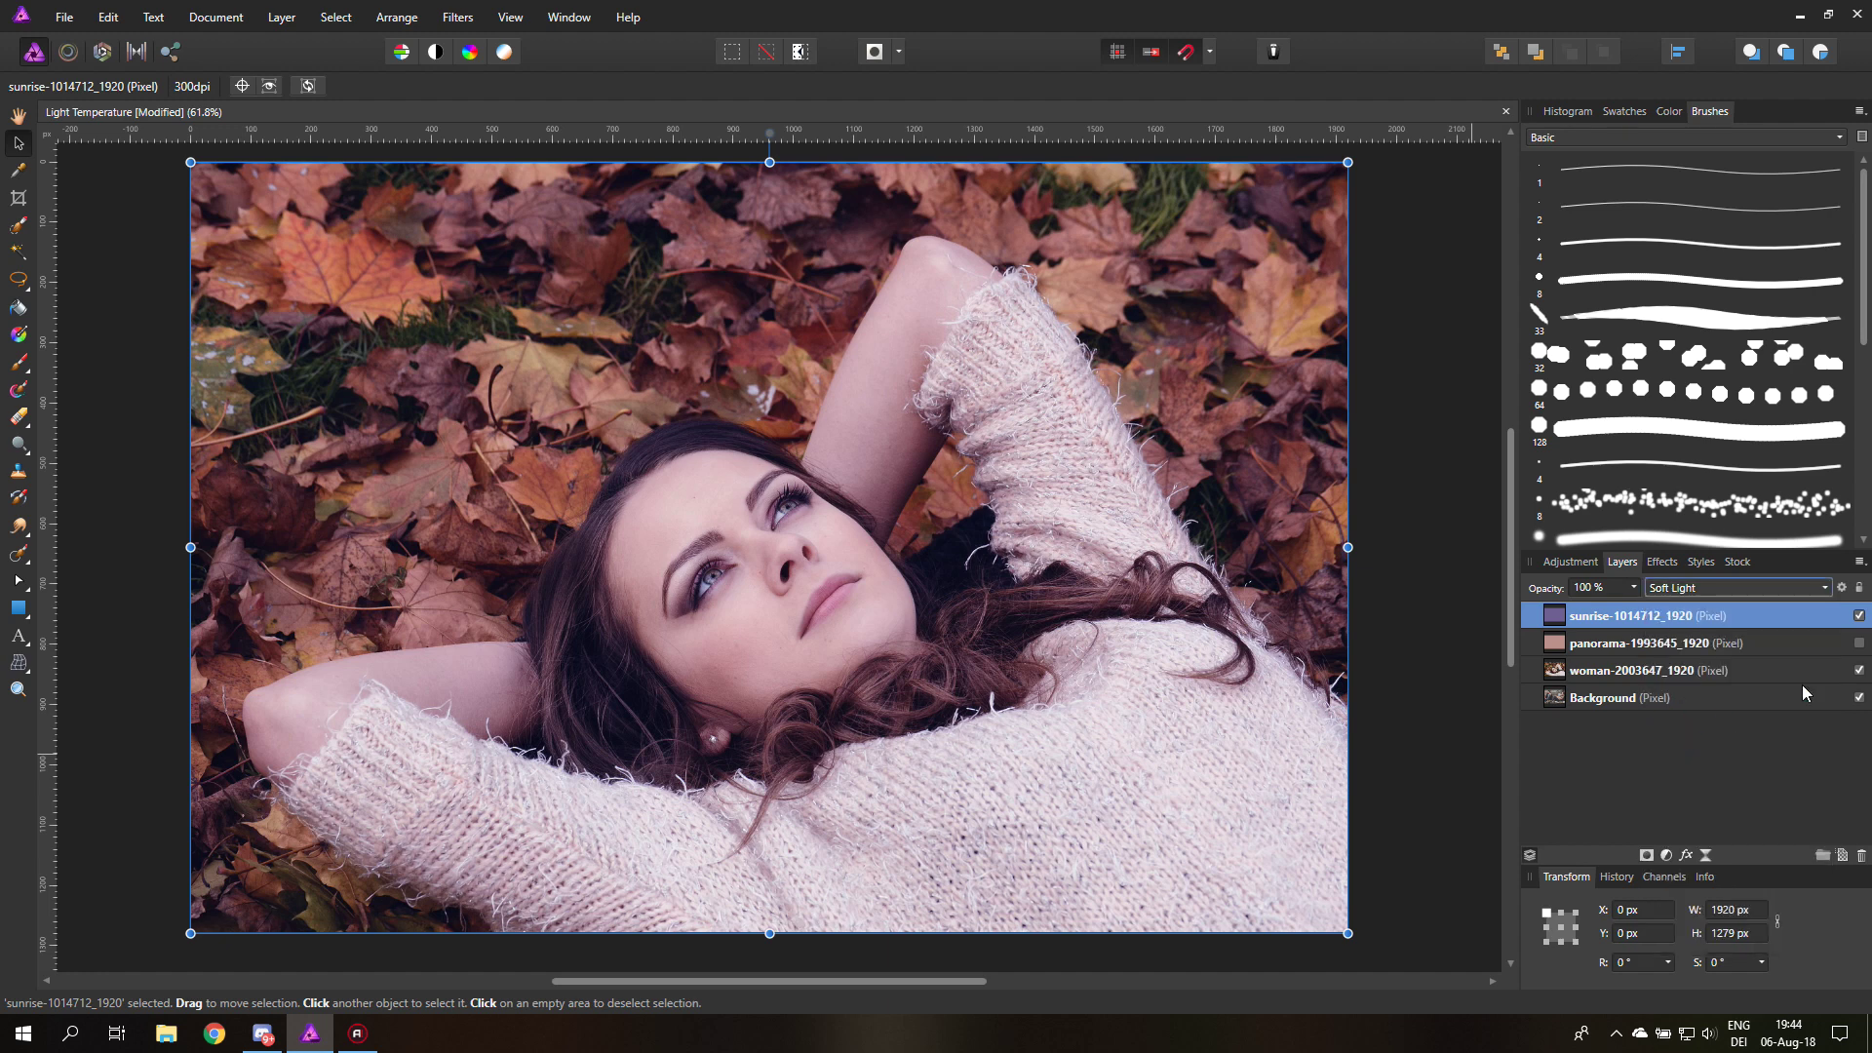
{"action": "left_click", "coordinate": [1858, 670]}
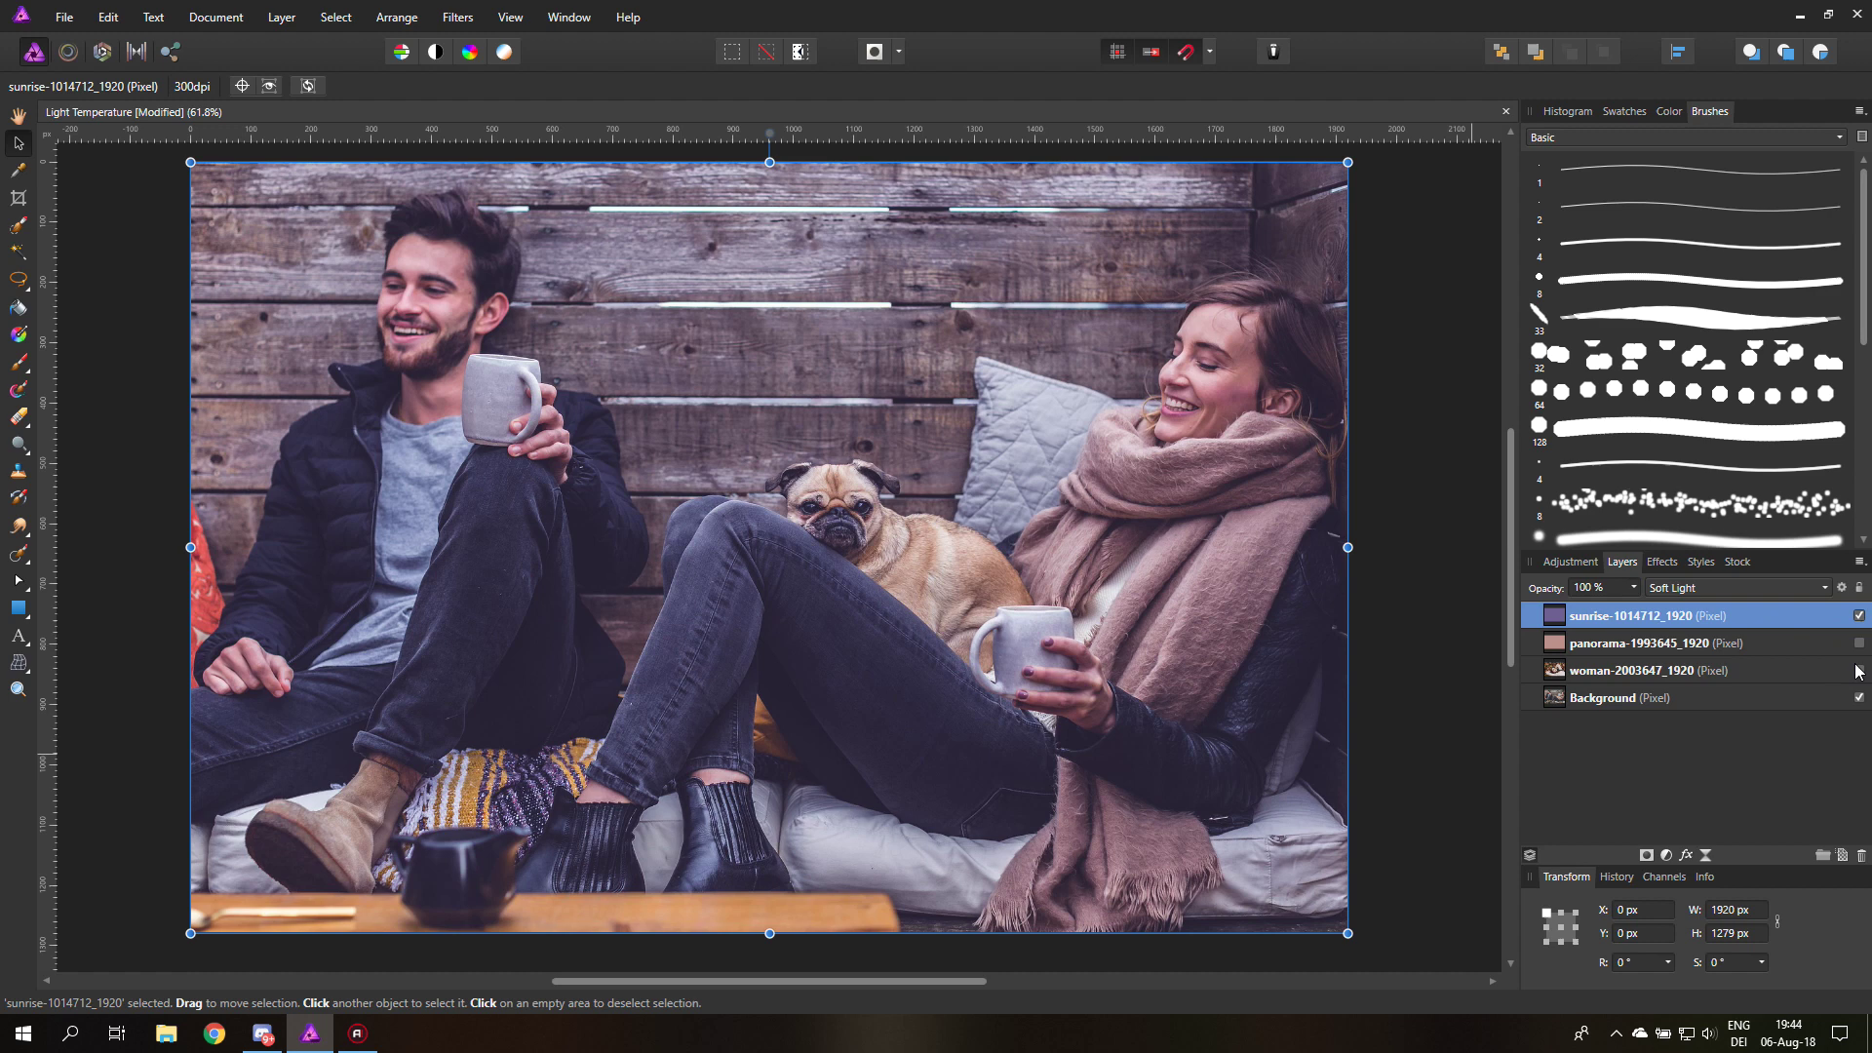
{"action": "left_click", "coordinate": [1859, 616]}
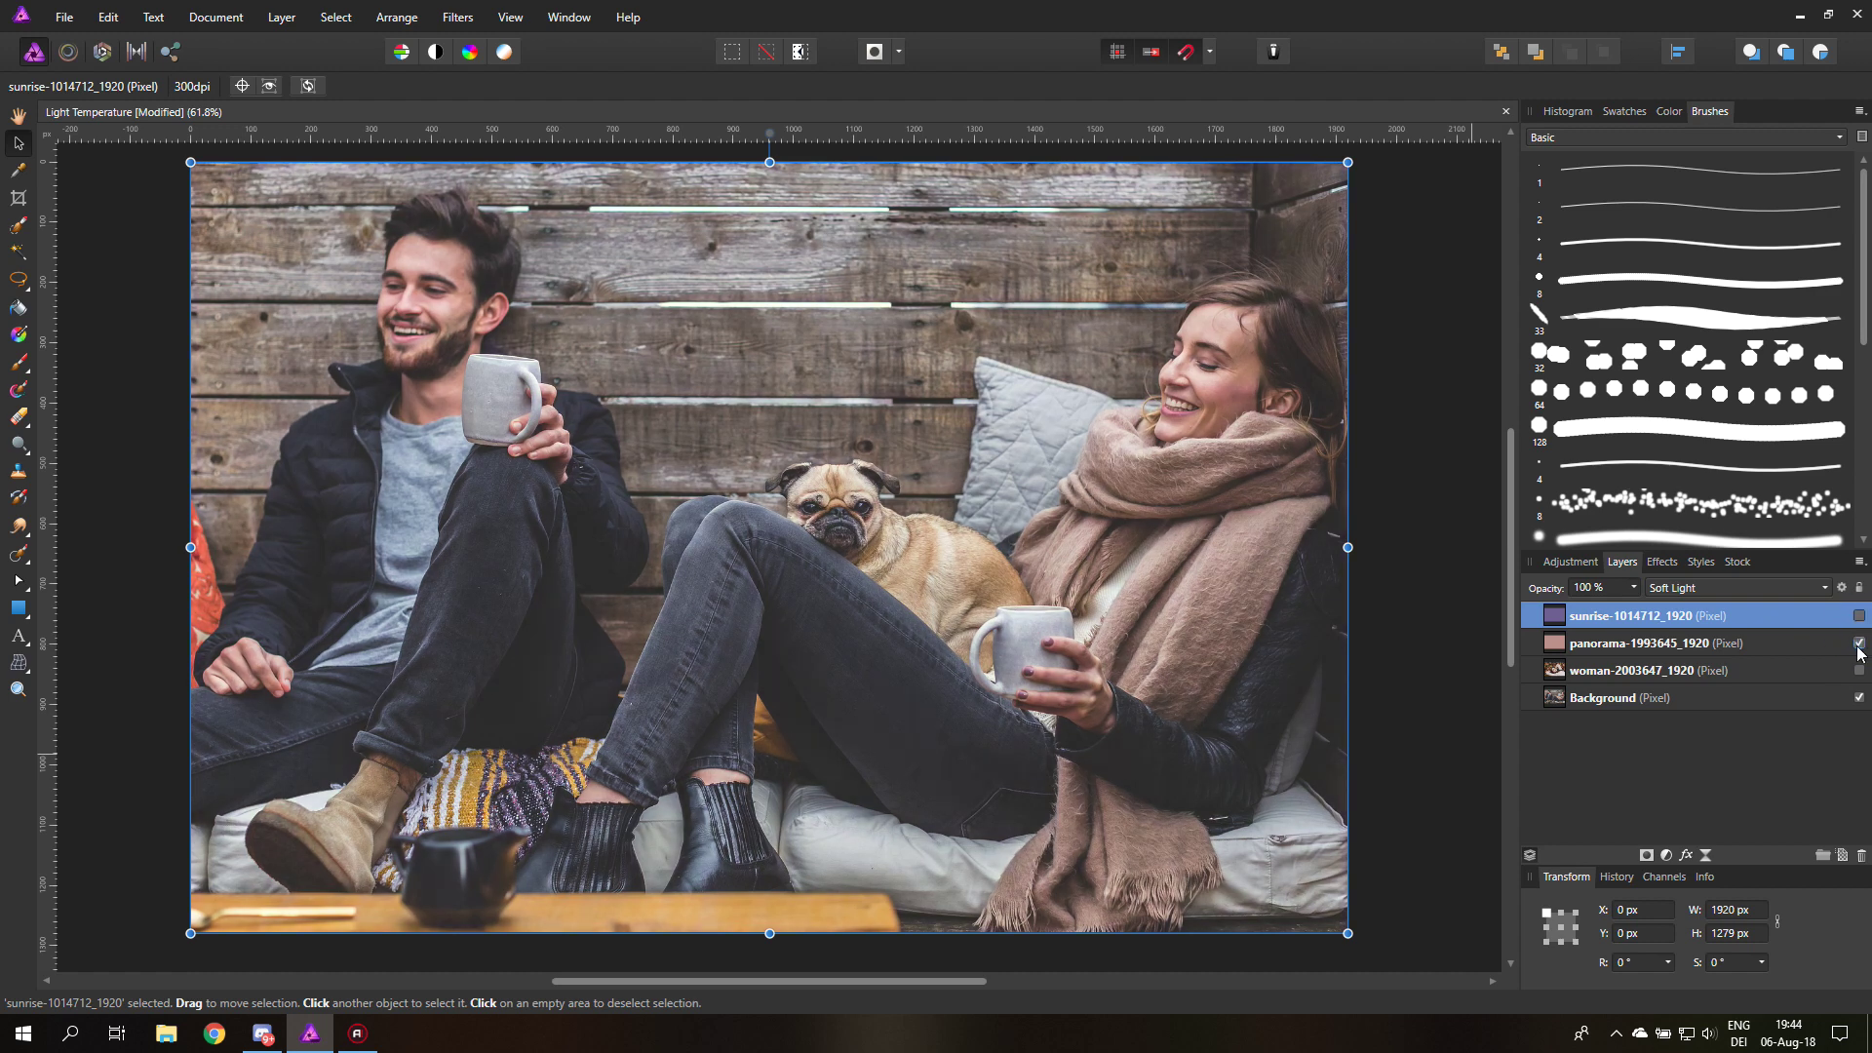
{"action": "left_click", "coordinate": [1860, 645]}
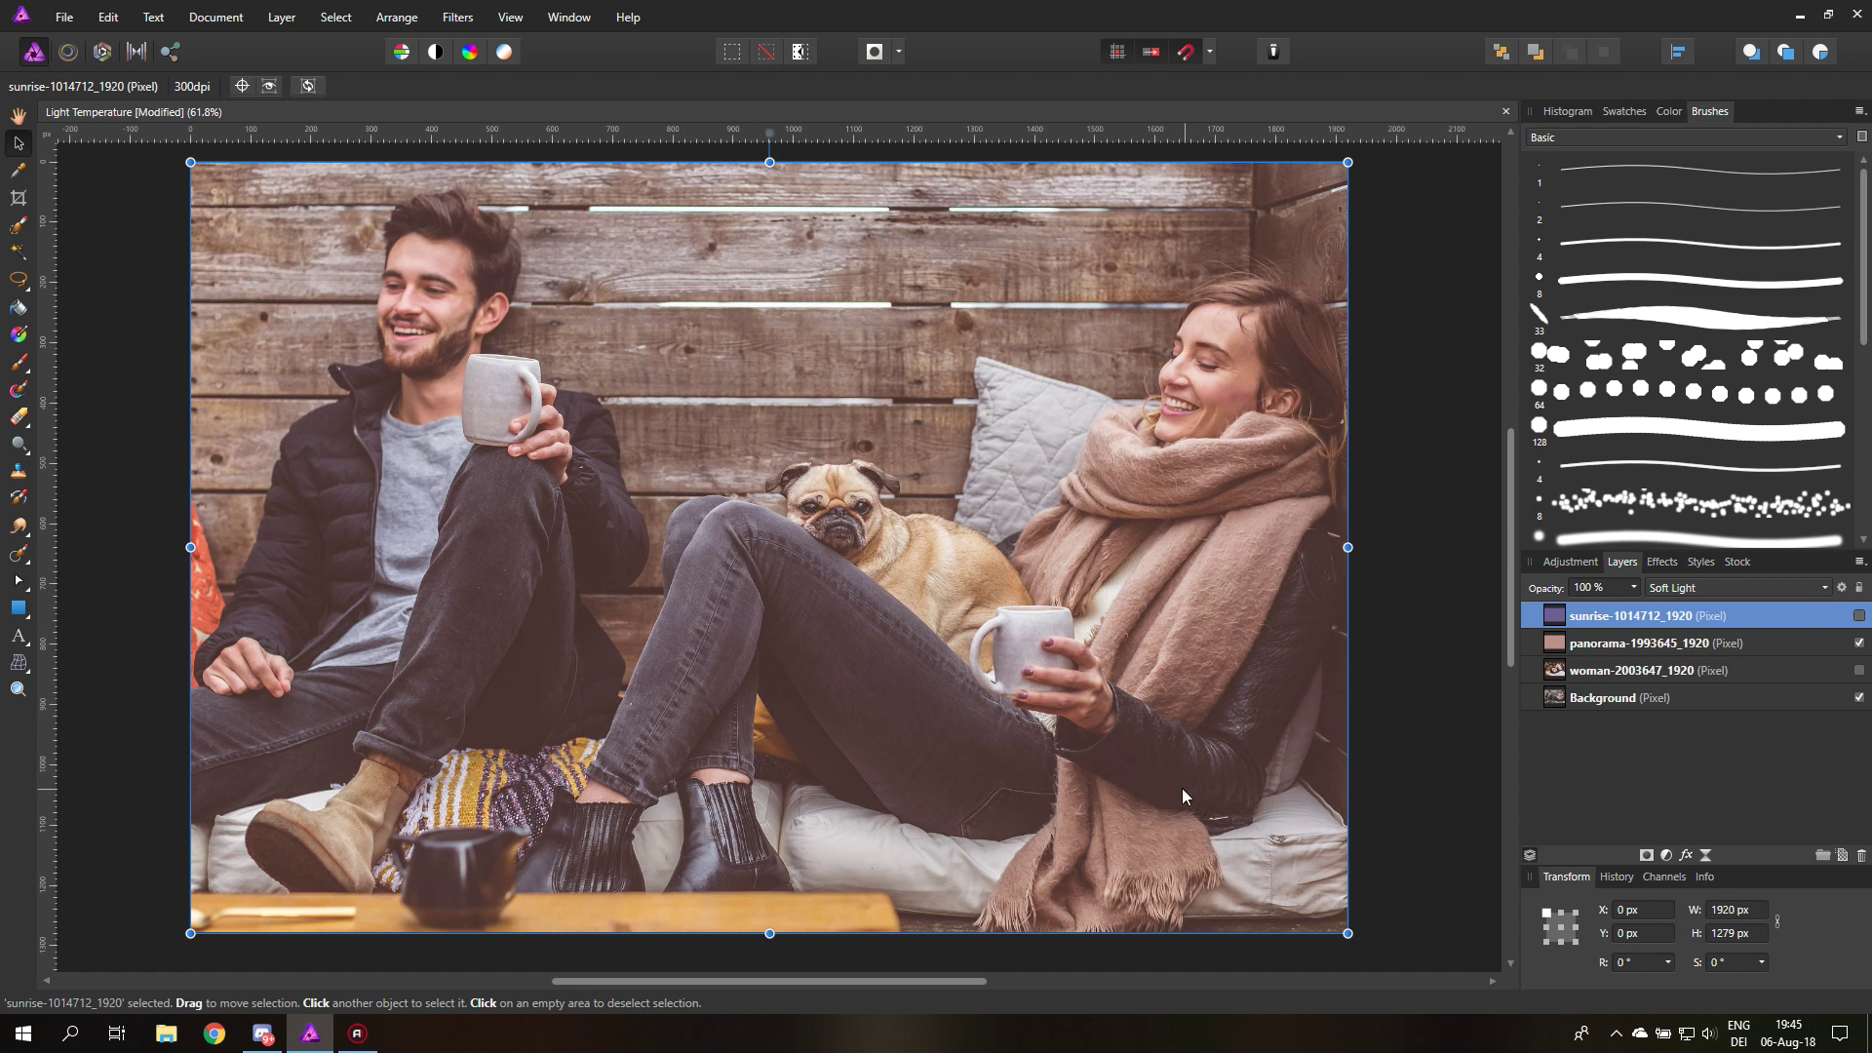
{"action": "left_click", "coordinate": [1579, 646]}
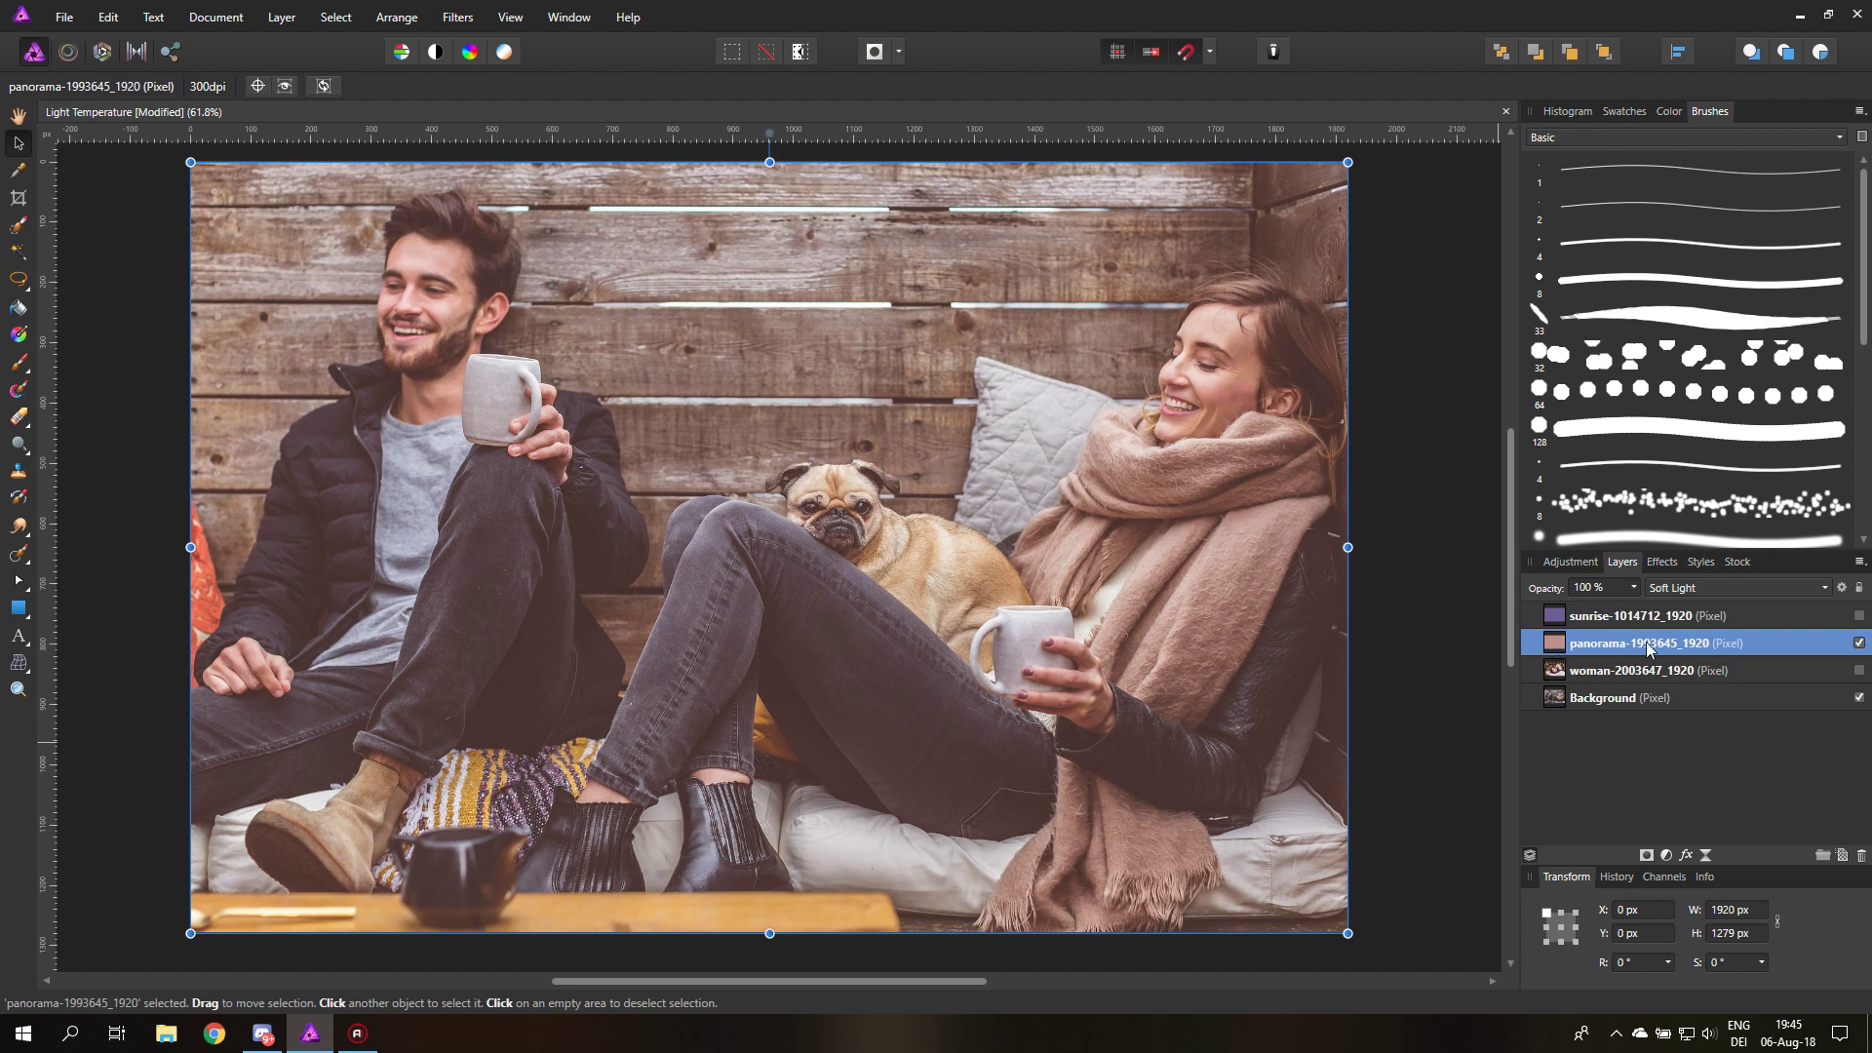
Fade the panorama tint from the darkest underlying tones in its blend ranges and boost the midtones.
{"action": "left_click", "coordinate": [1846, 593]}
{"action": "left_click_drag", "start_coordinate": [919, 281], "coordinate": [1355, 291]}
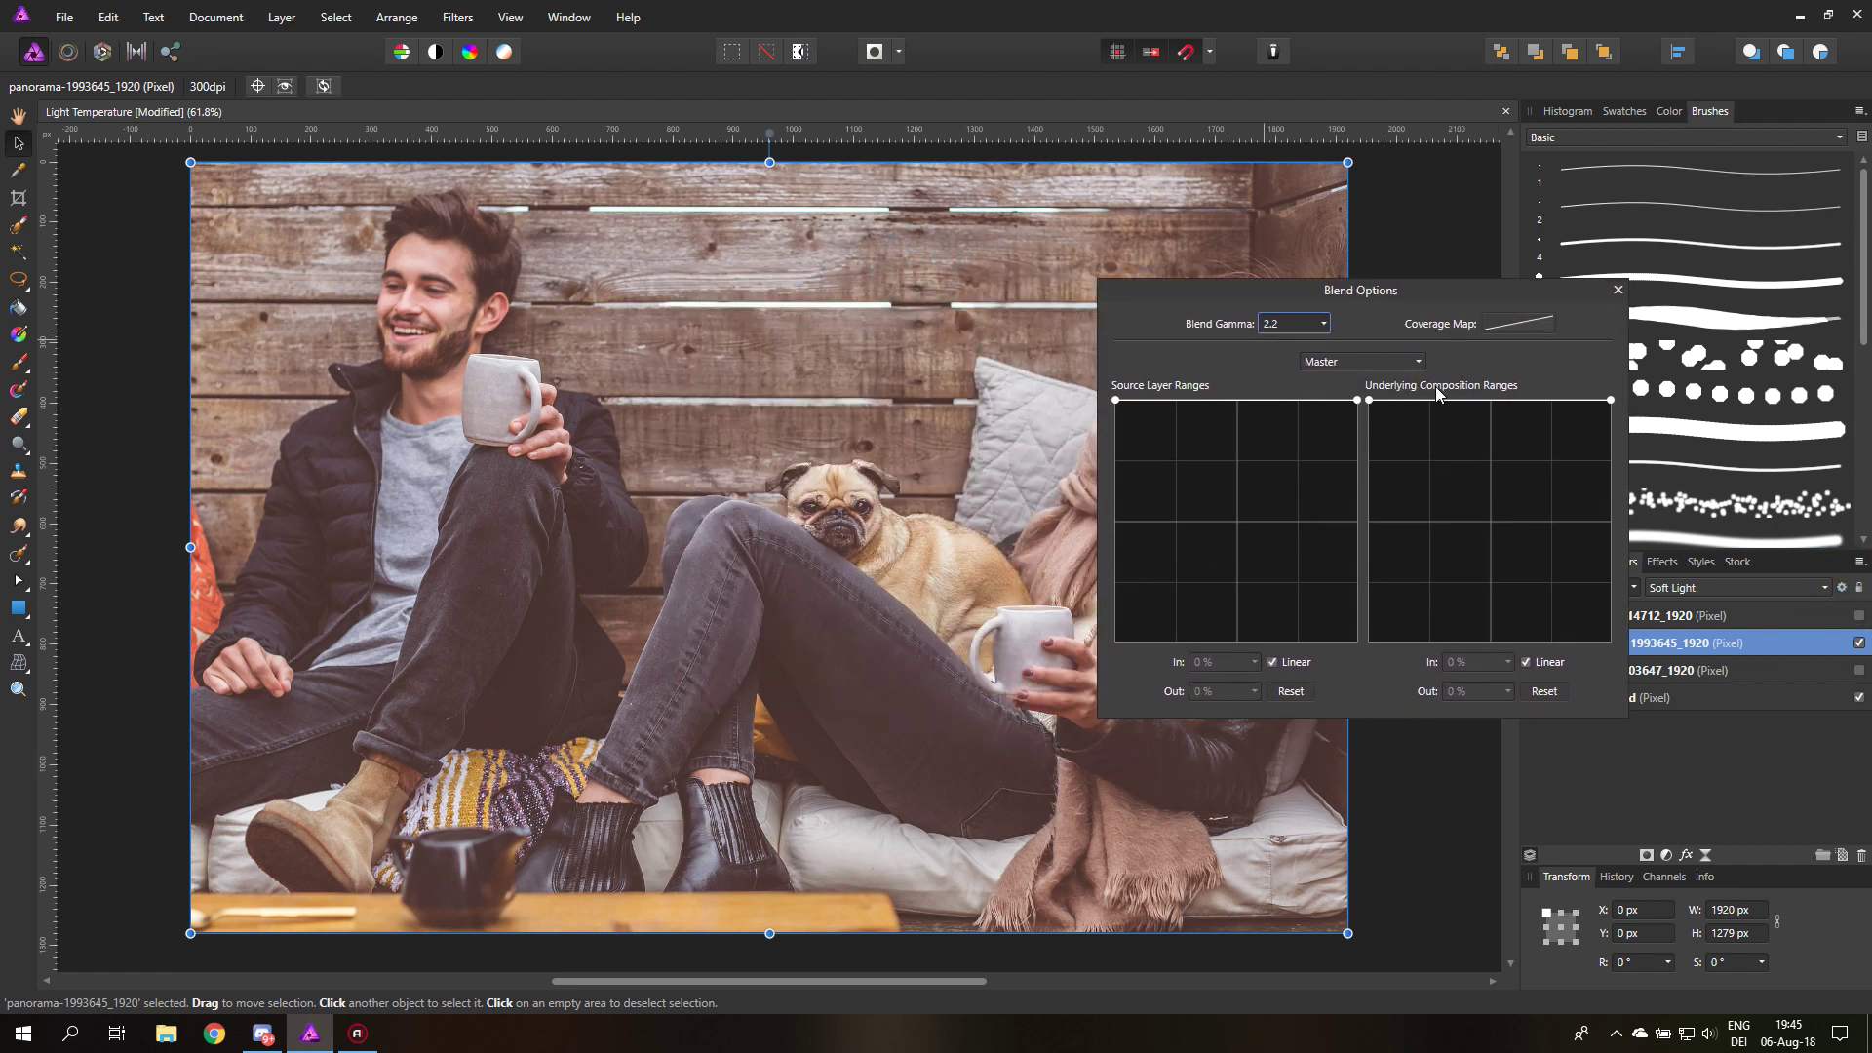
{"action": "left_click_drag", "start_coordinate": [1254, 290], "coordinate": [1393, 250]}
{"action": "left_click_drag", "start_coordinate": [1517, 357], "coordinate": [1517, 520]}
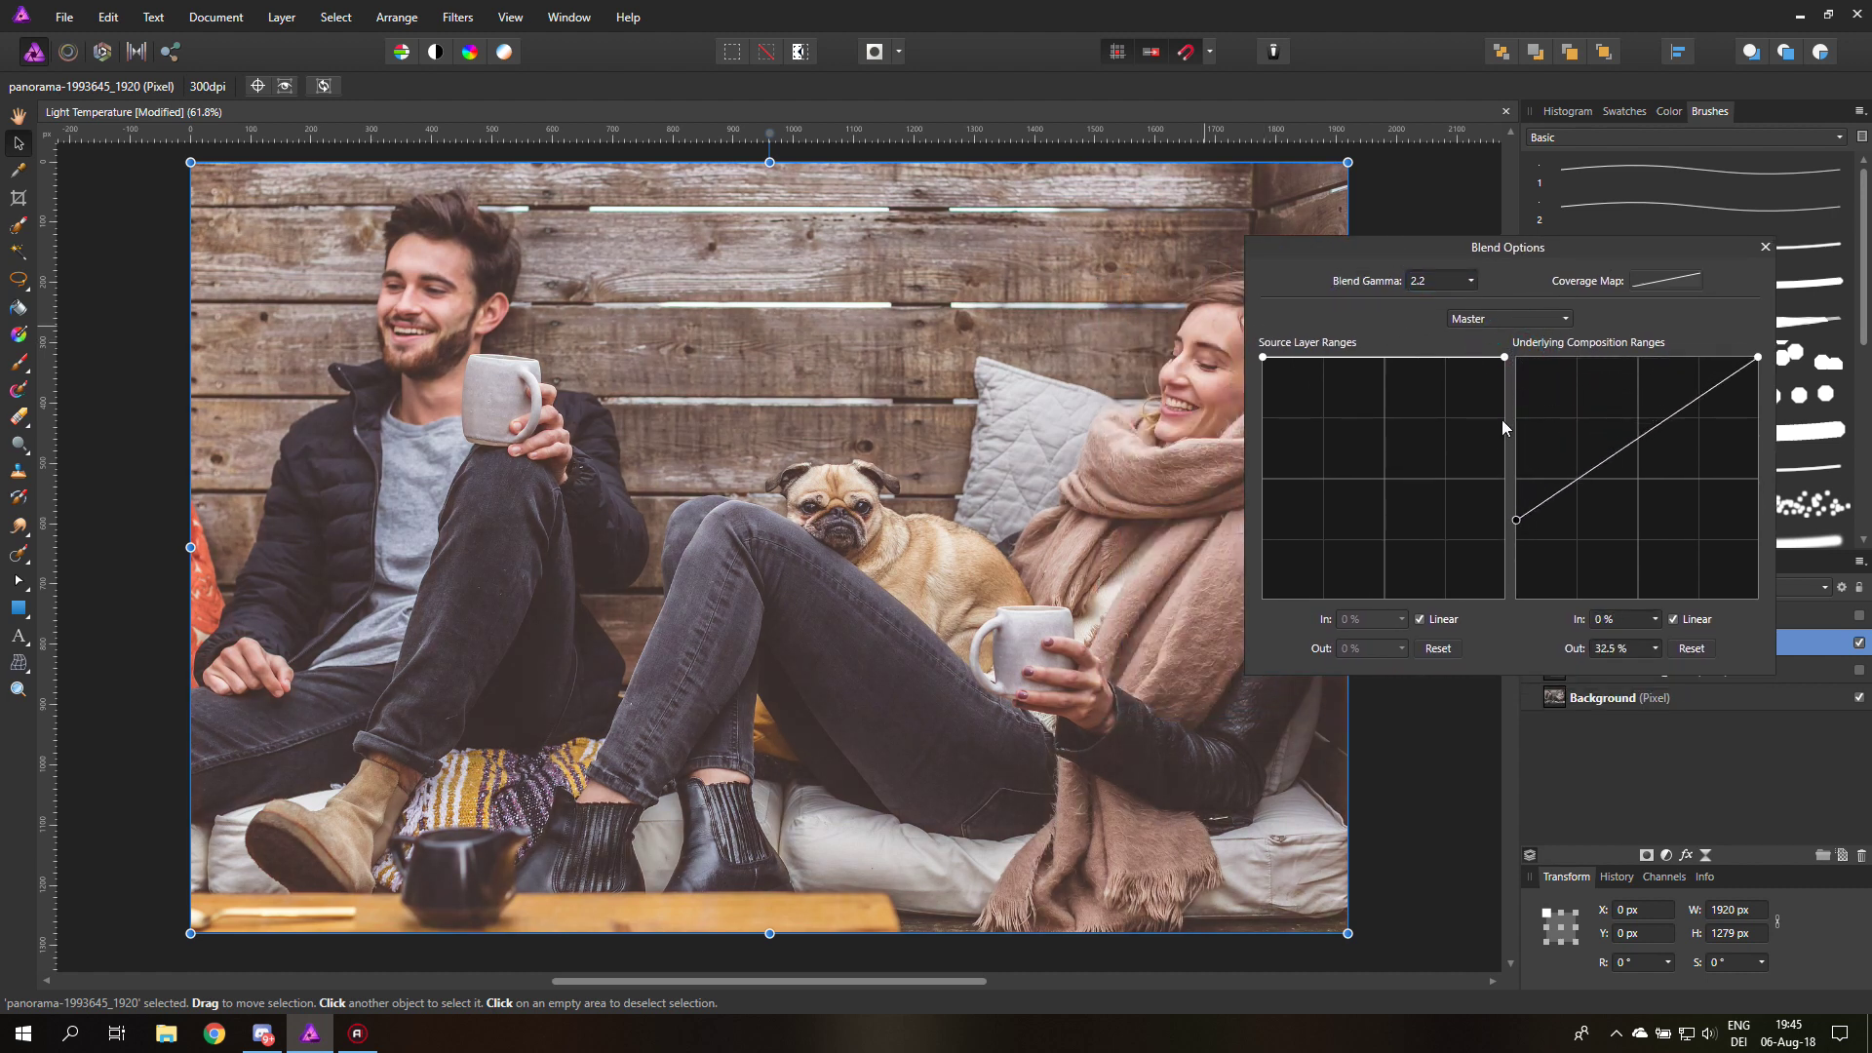
{"action": "left_click_drag", "start_coordinate": [1503, 426], "coordinate": [1503, 485]}
{"action": "left_click", "coordinate": [1606, 435]}
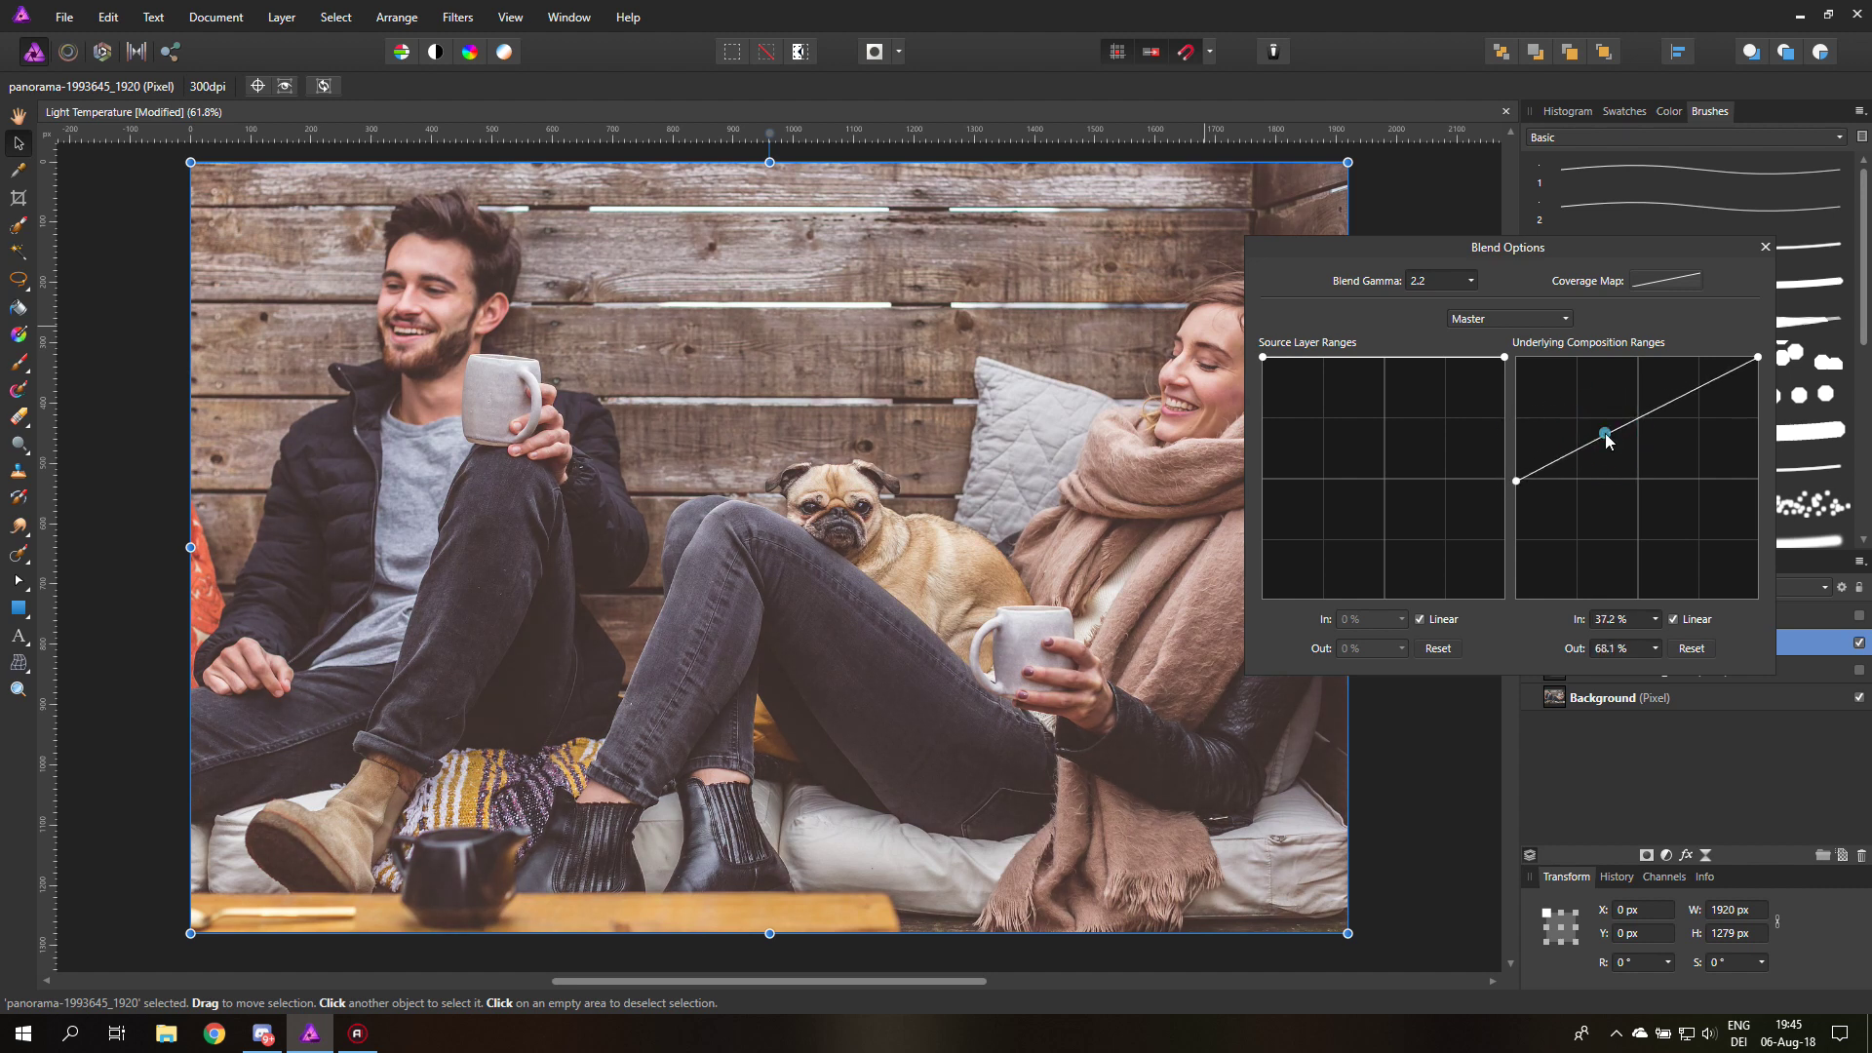
{"action": "mouse_move", "coordinate": [1606, 434]}
{"action": "left_mouse_down"}
{"action": "mouse_move", "coordinate": [1638, 382]}
{"action": "mouse_move", "coordinate": [1559, 346]}
{"action": "mouse_move", "coordinate": [1575, 352]}
{"action": "left_mouse_up"}
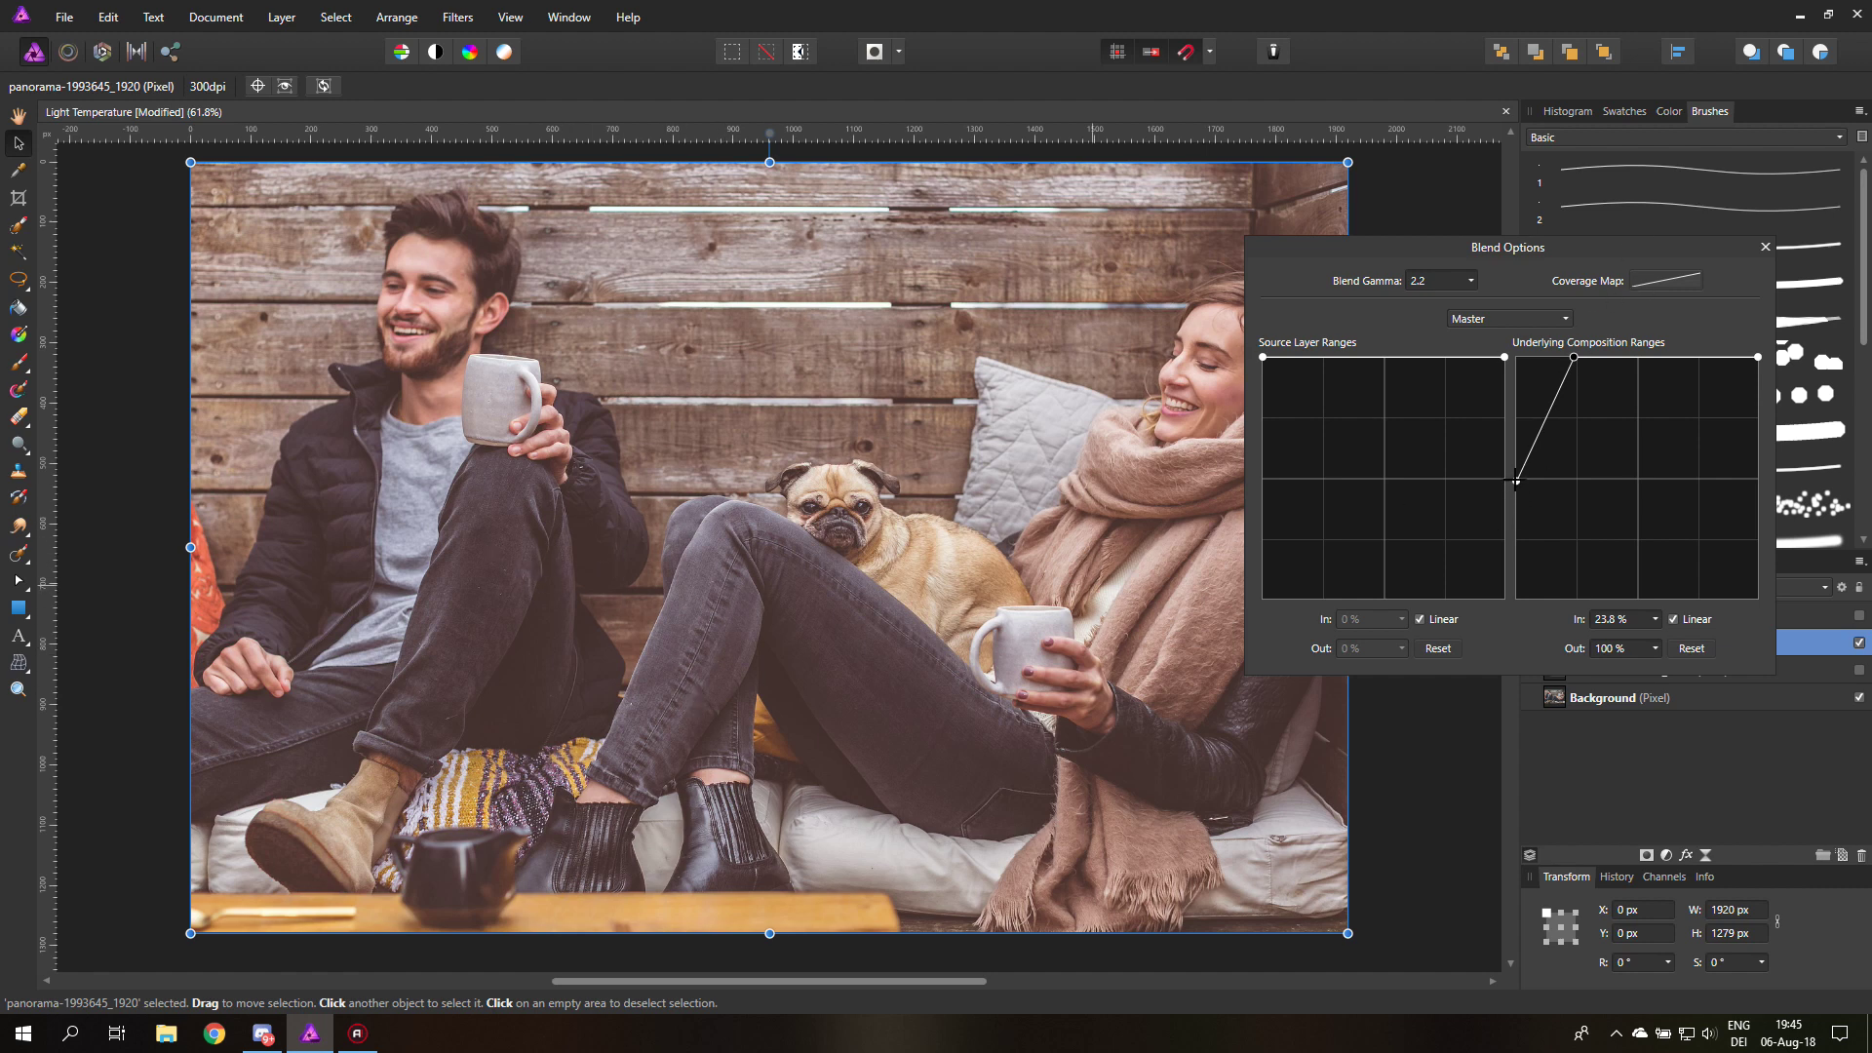
Fine-tune the underlying shadow node so only slight tint remains in the shadows, then close.
{"action": "left_click_drag", "start_coordinate": [1515, 480], "coordinate": [1516, 470]}
{"action": "left_click_drag", "start_coordinate": [1505, 388], "coordinate": [1491, 268]}
{"action": "left_click_drag", "start_coordinate": [1517, 357], "coordinate": [1516, 480]}
{"action": "left_click_drag", "start_coordinate": [1521, 485], "coordinate": [1512, 598]}
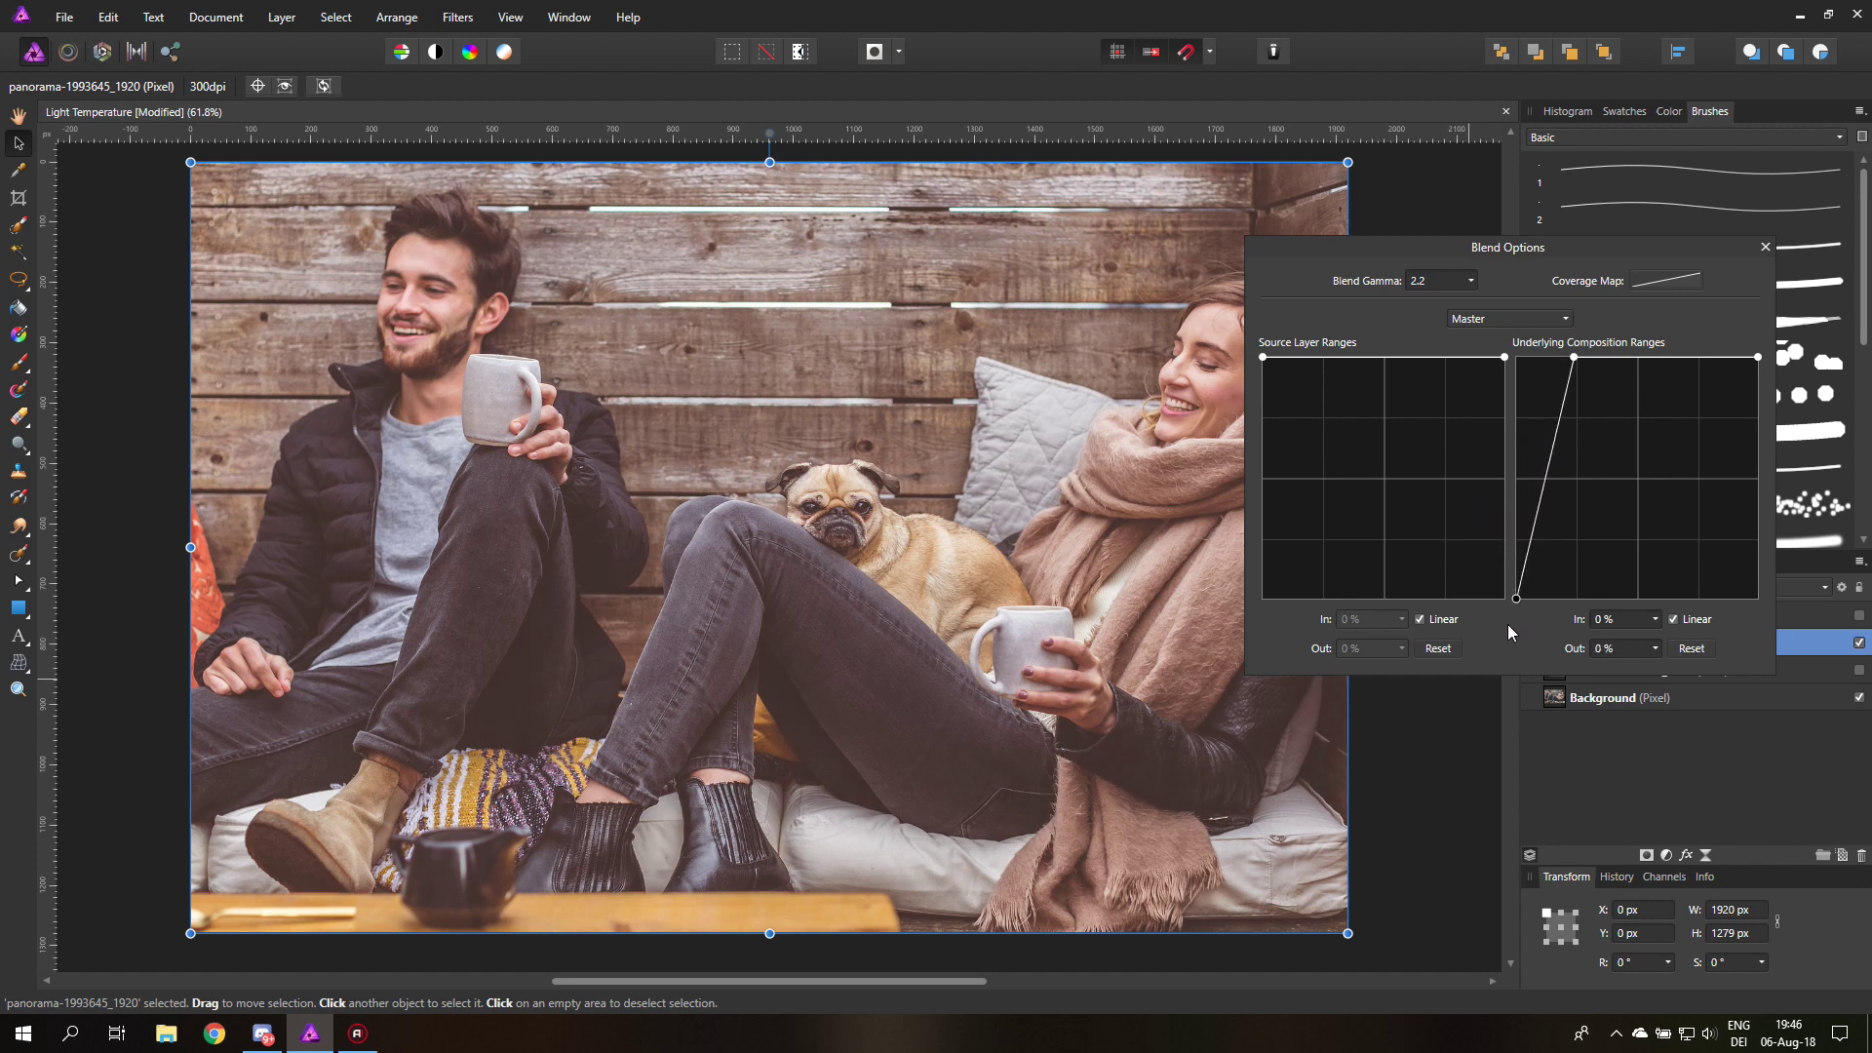
{"action": "left_click_drag", "start_coordinate": [1513, 598], "coordinate": [1504, 504]}
{"action": "left_click_drag", "start_coordinate": [1500, 252], "coordinate": [1259, 842]}
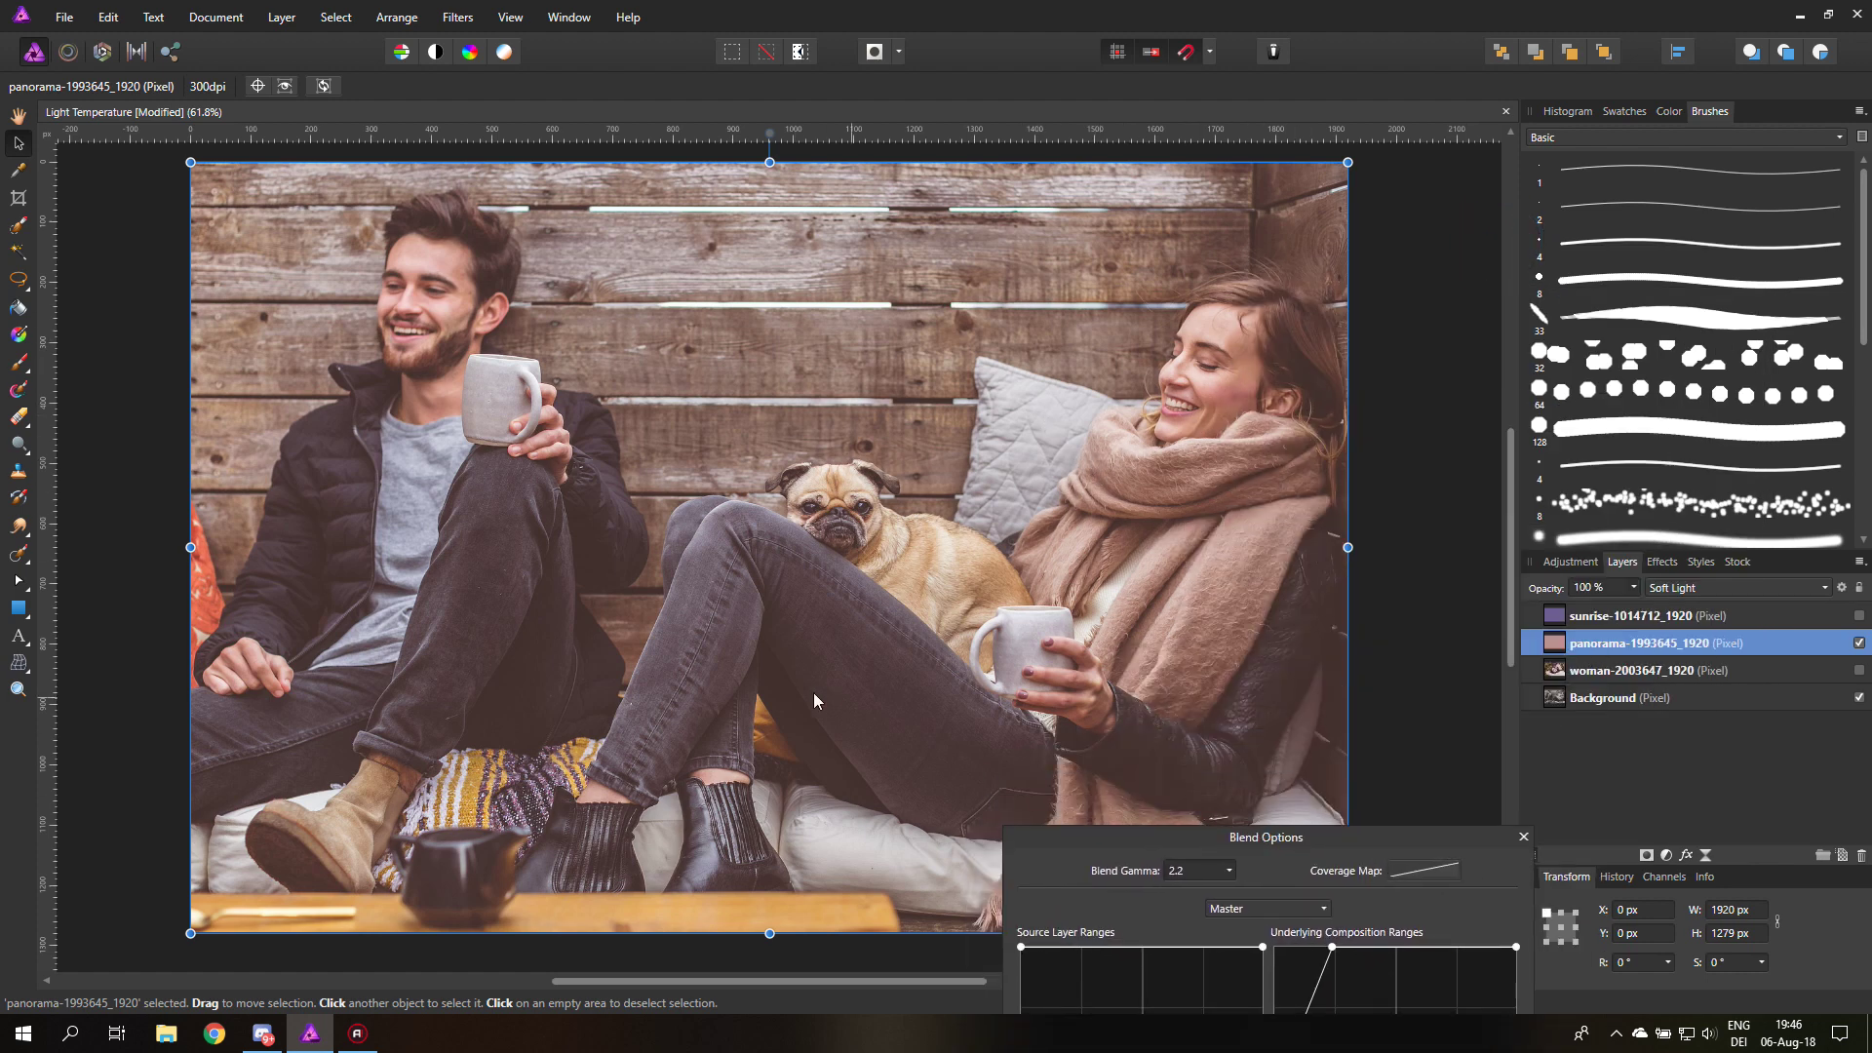
{"action": "left_click", "coordinate": [1523, 837]}
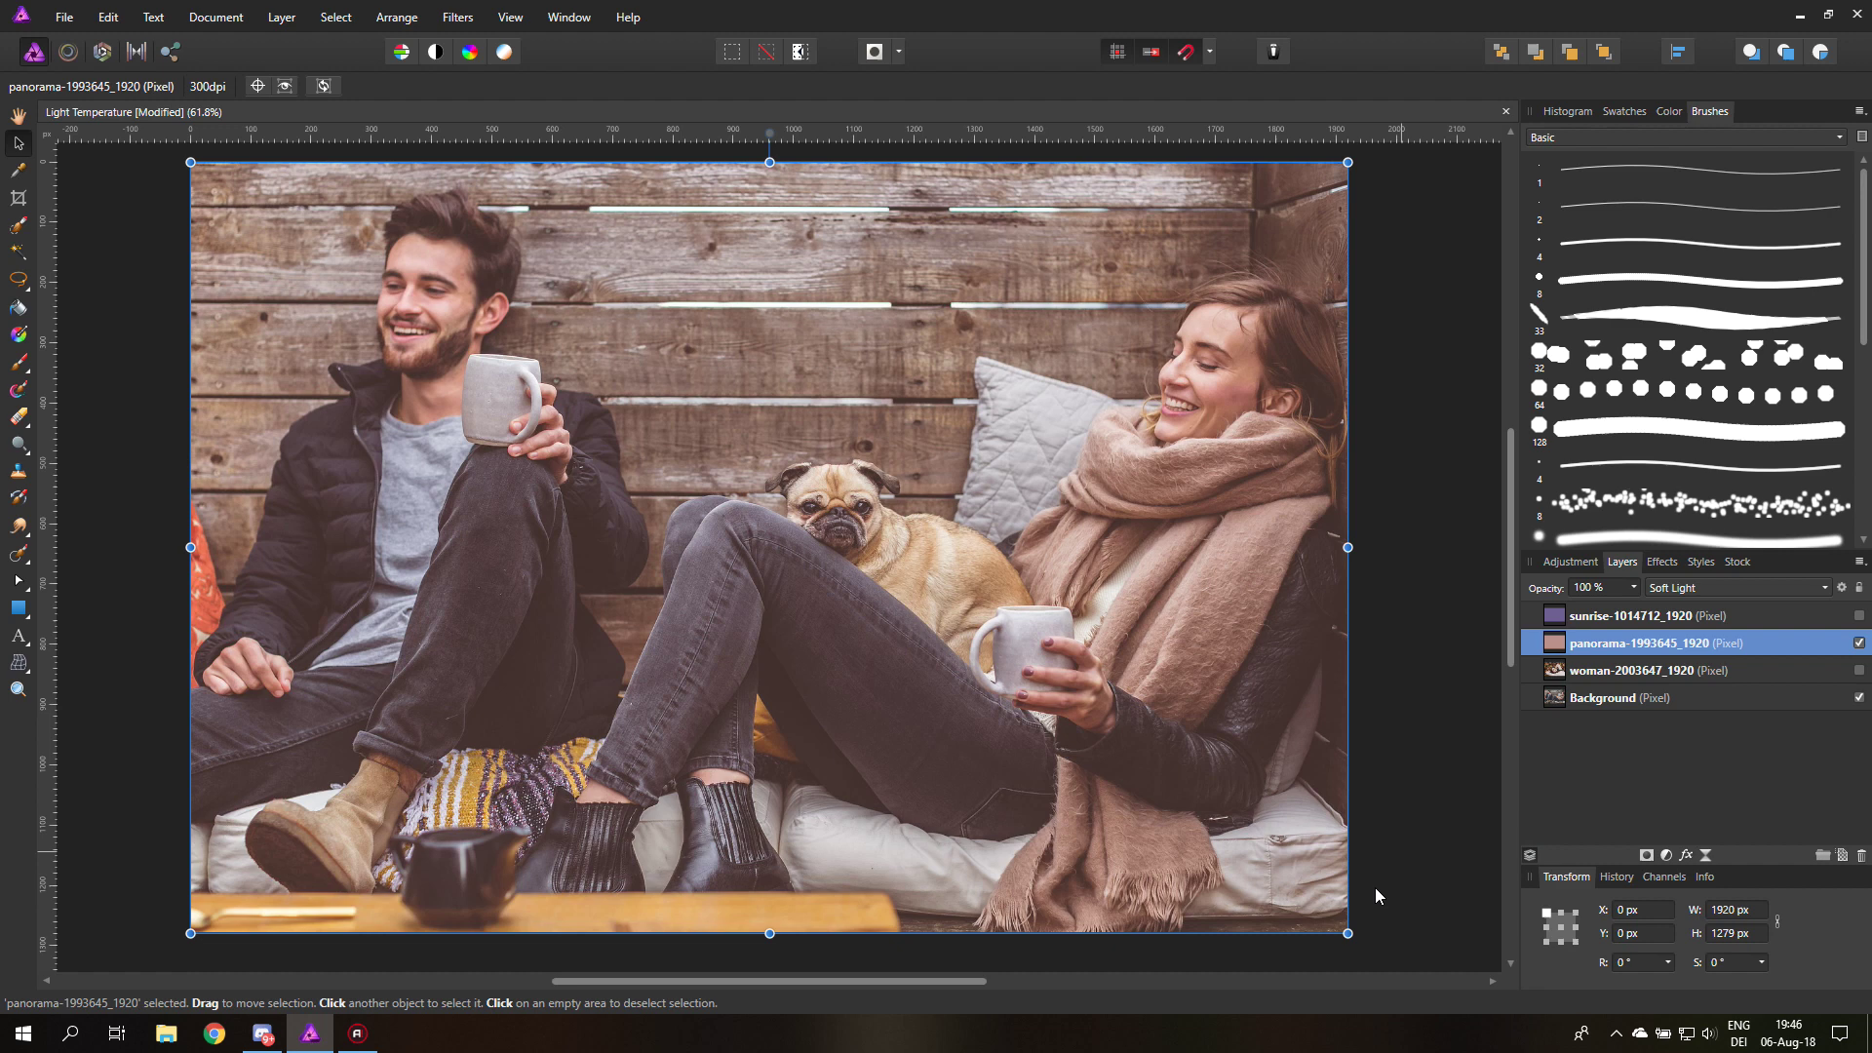
Show the woman-in-leaves photo and readjust the panorama tint's underlying shadow range.
{"action": "left_click", "coordinate": [1858, 698]}
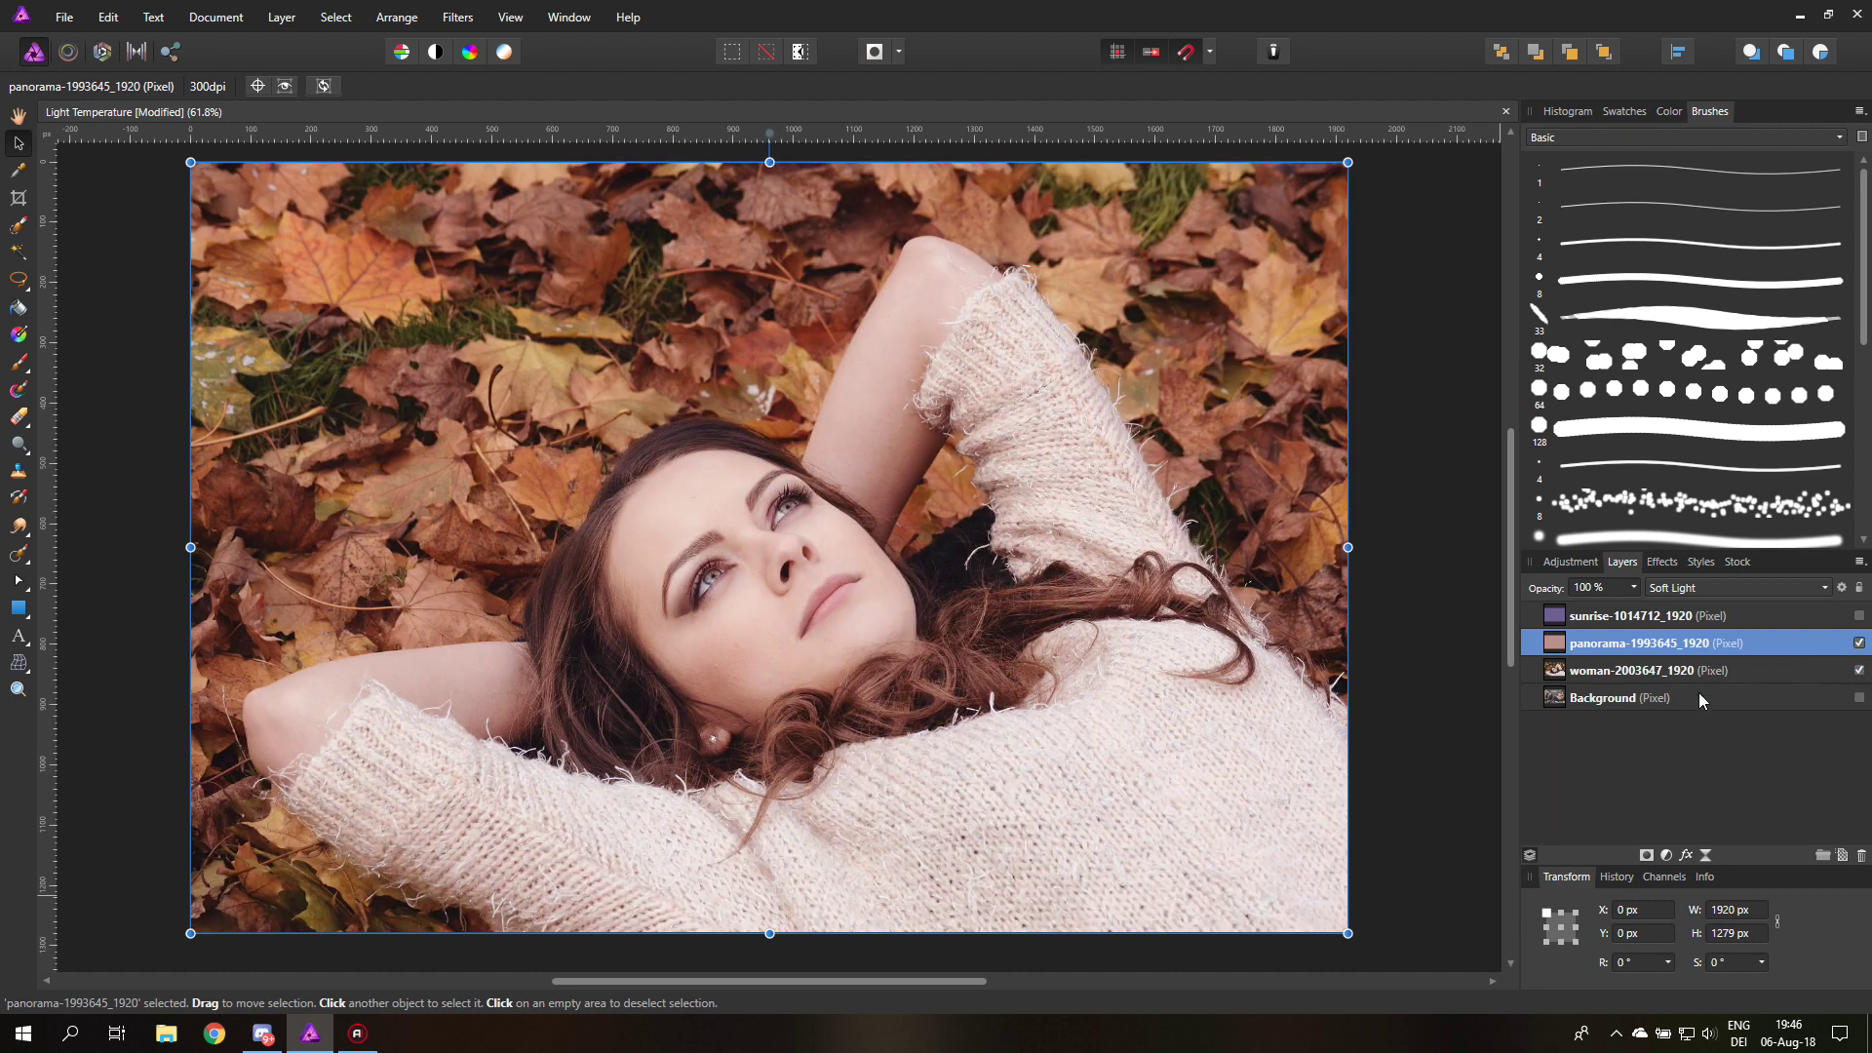
{"action": "left_click", "coordinate": [1841, 586]}
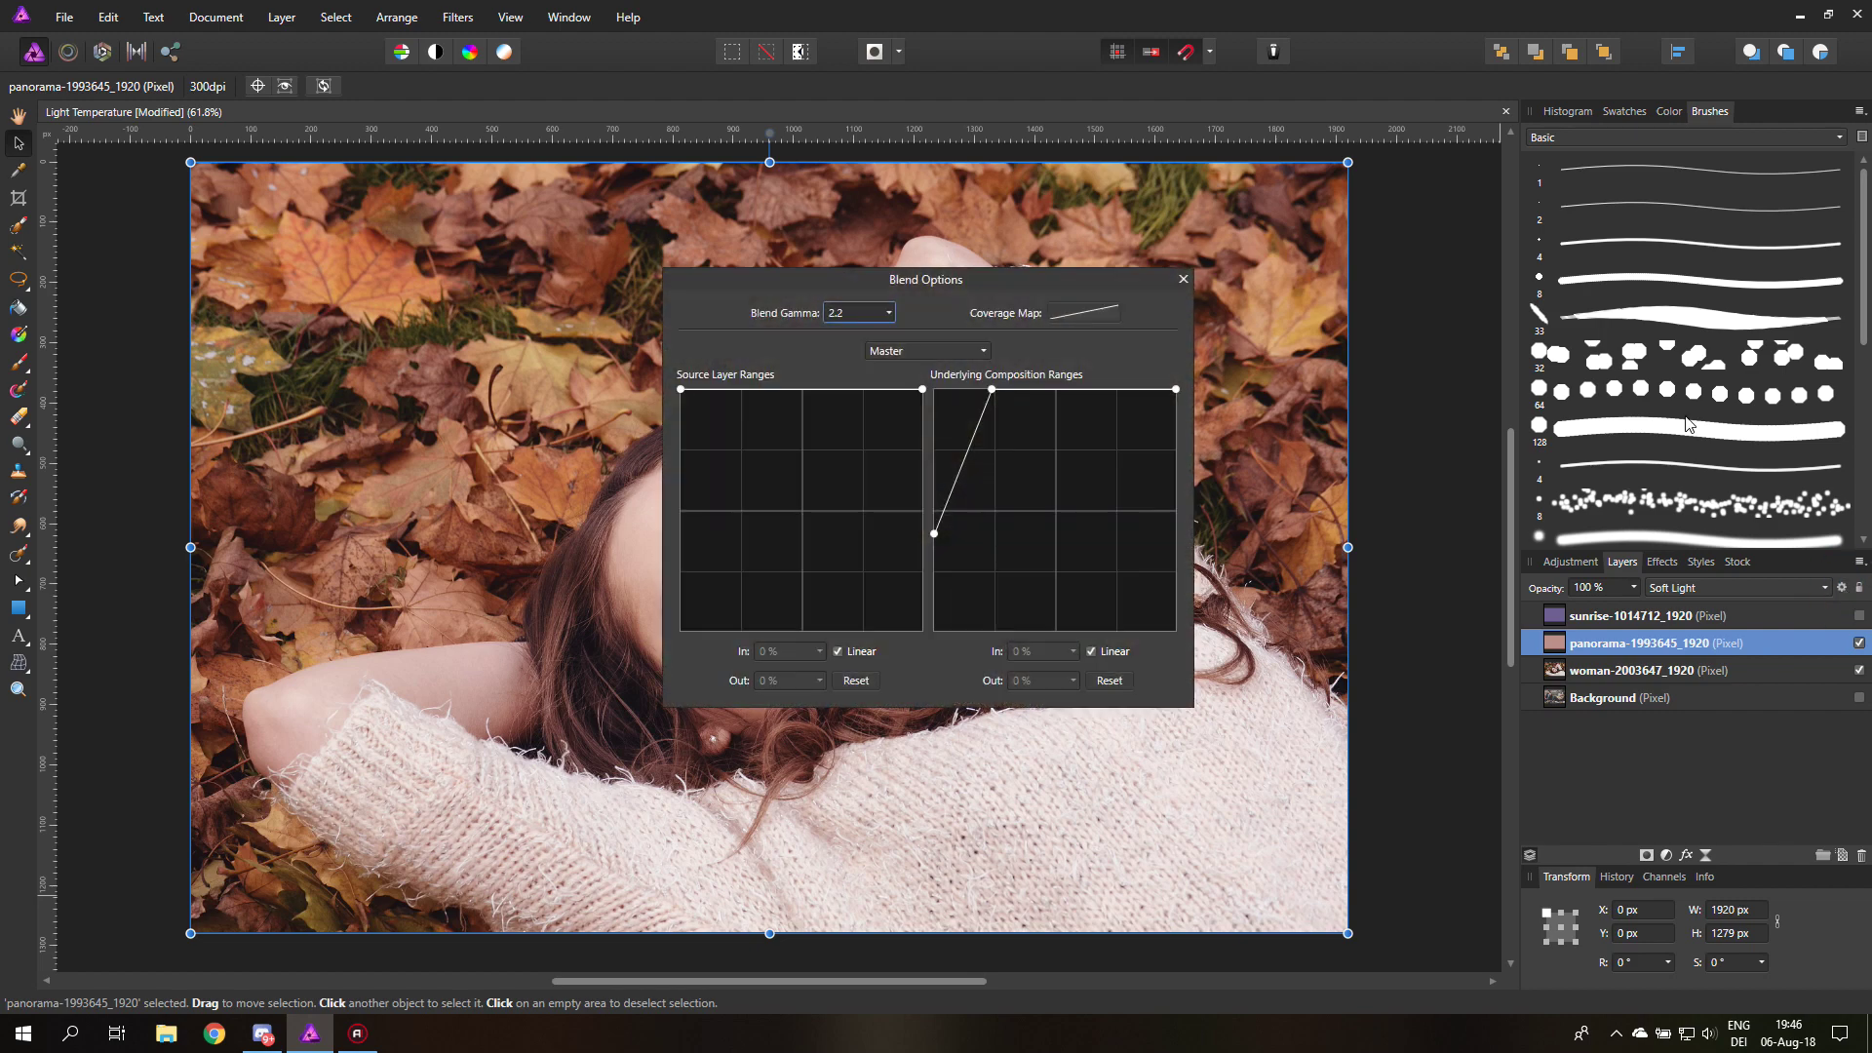
{"action": "left_click_drag", "start_coordinate": [897, 282], "coordinate": [1463, 313]}
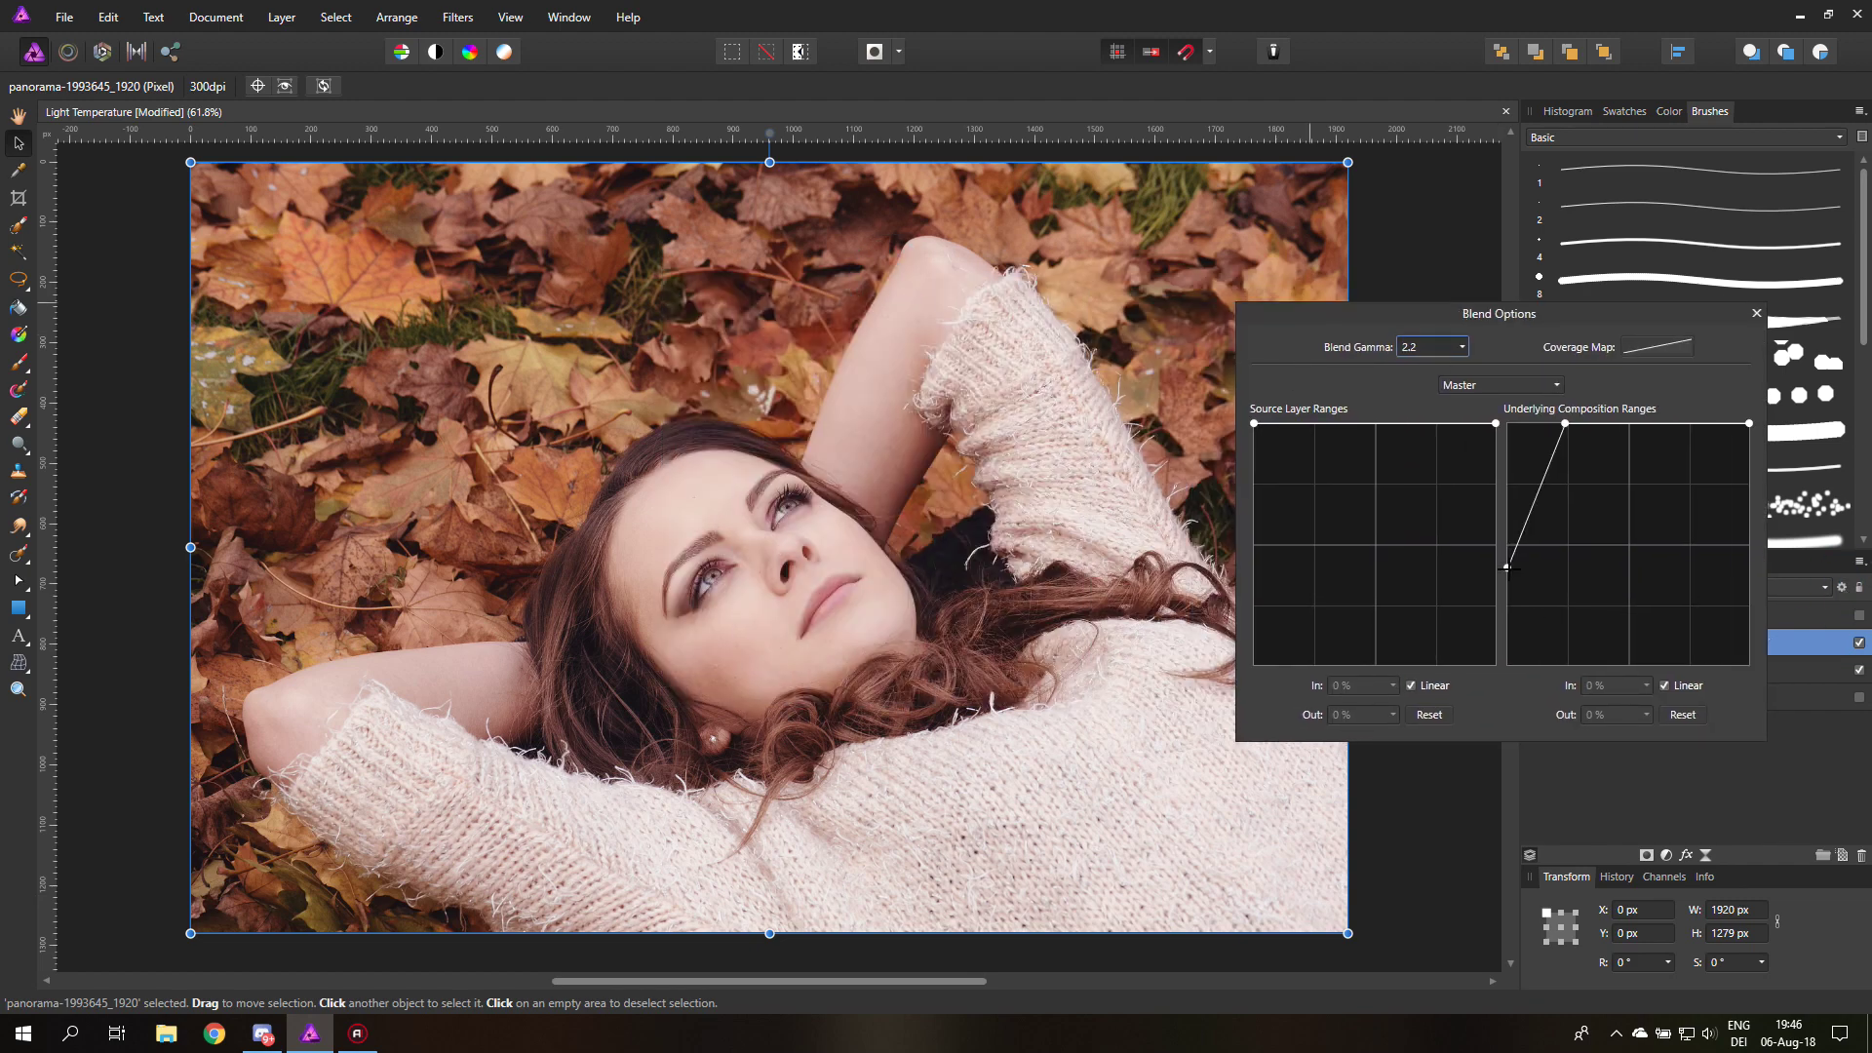
{"action": "mouse_move", "coordinate": [1506, 566]}
{"action": "left_mouse_down"}
{"action": "mouse_move", "coordinate": [1506, 423]}
{"action": "mouse_move", "coordinate": [1473, 666]}
{"action": "mouse_move", "coordinate": [1473, 367]}
{"action": "mouse_move", "coordinate": [1316, 611]}
{"action": "mouse_move", "coordinate": [706, 572]}
{"action": "left_mouse_up"}
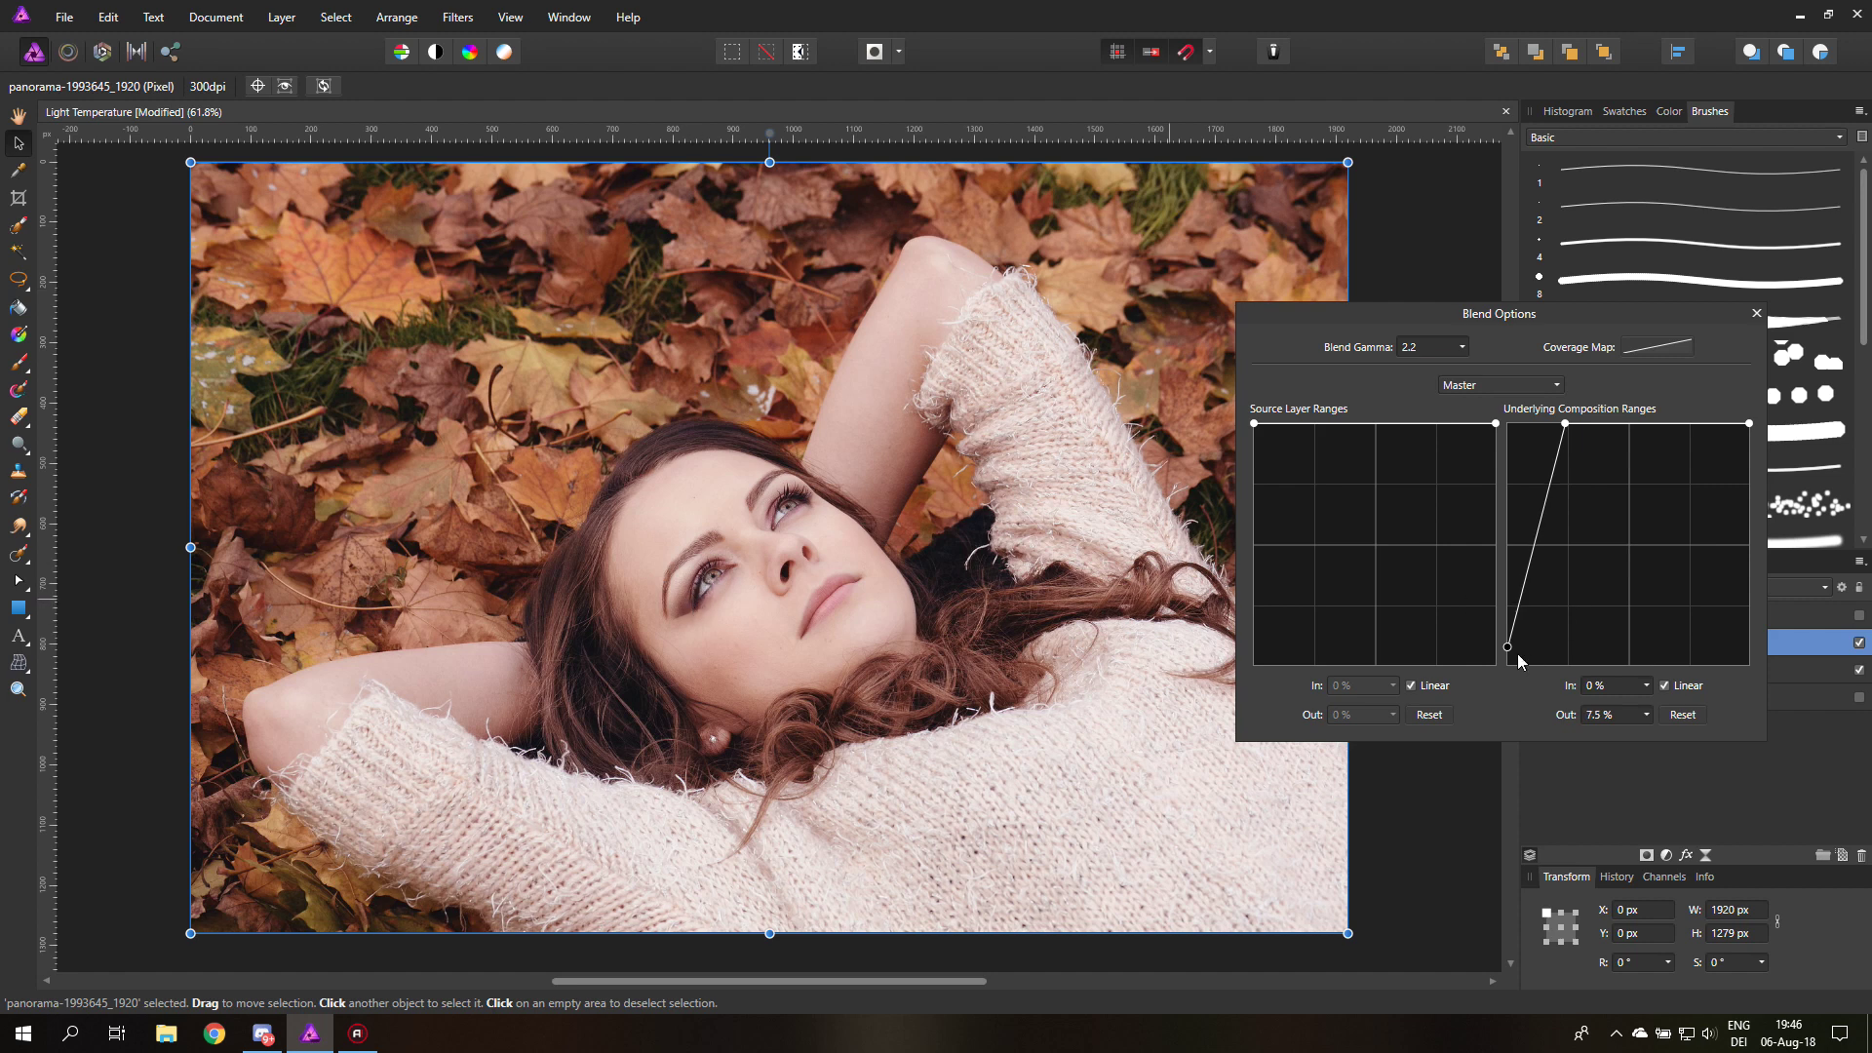
{"action": "left_click_drag", "start_coordinate": [1508, 644], "coordinate": [1490, 386]}
{"action": "left_click_drag", "start_coordinate": [1508, 425], "coordinate": [1490, 697]}
Close the panorama blend settings, hide the panorama tint, and show and select the sunrise tint.
{"action": "left_click", "coordinate": [1756, 313]}
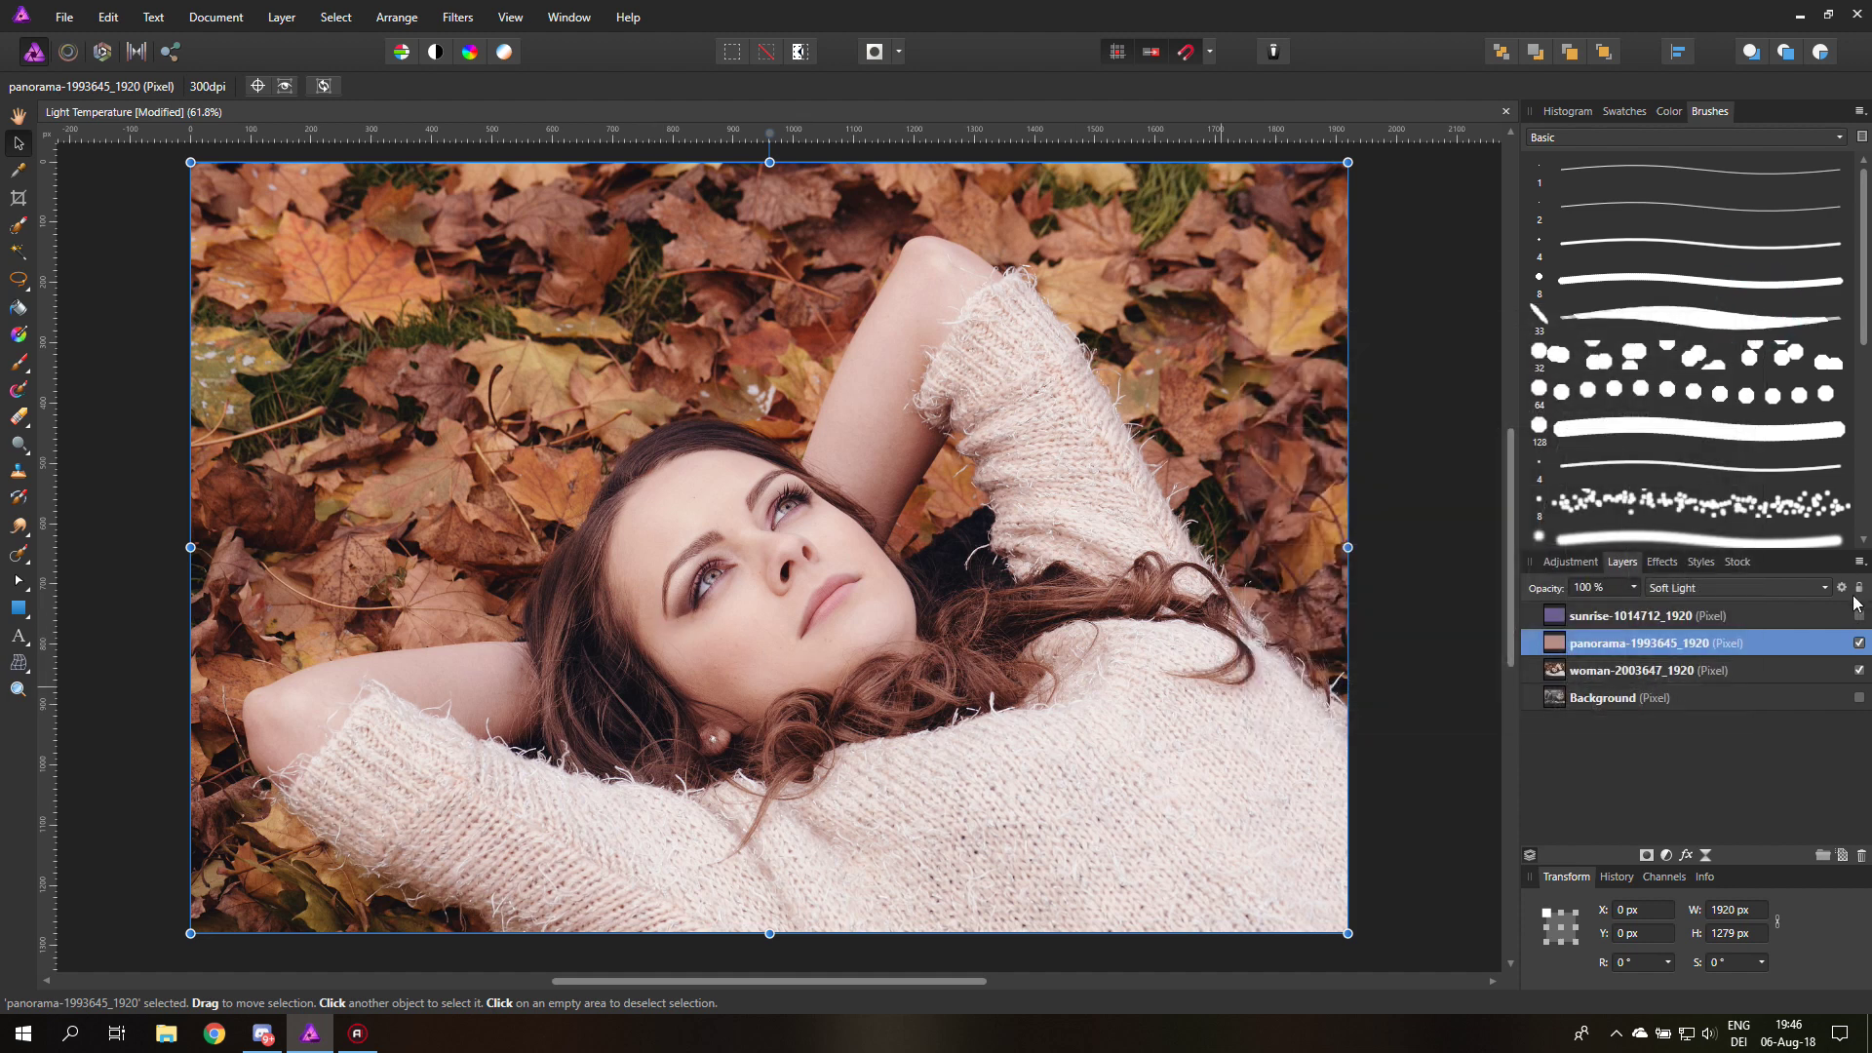
{"action": "left_click", "coordinate": [1860, 644]}
{"action": "left_click", "coordinate": [1859, 644]}
{"action": "left_click", "coordinate": [1858, 644]}
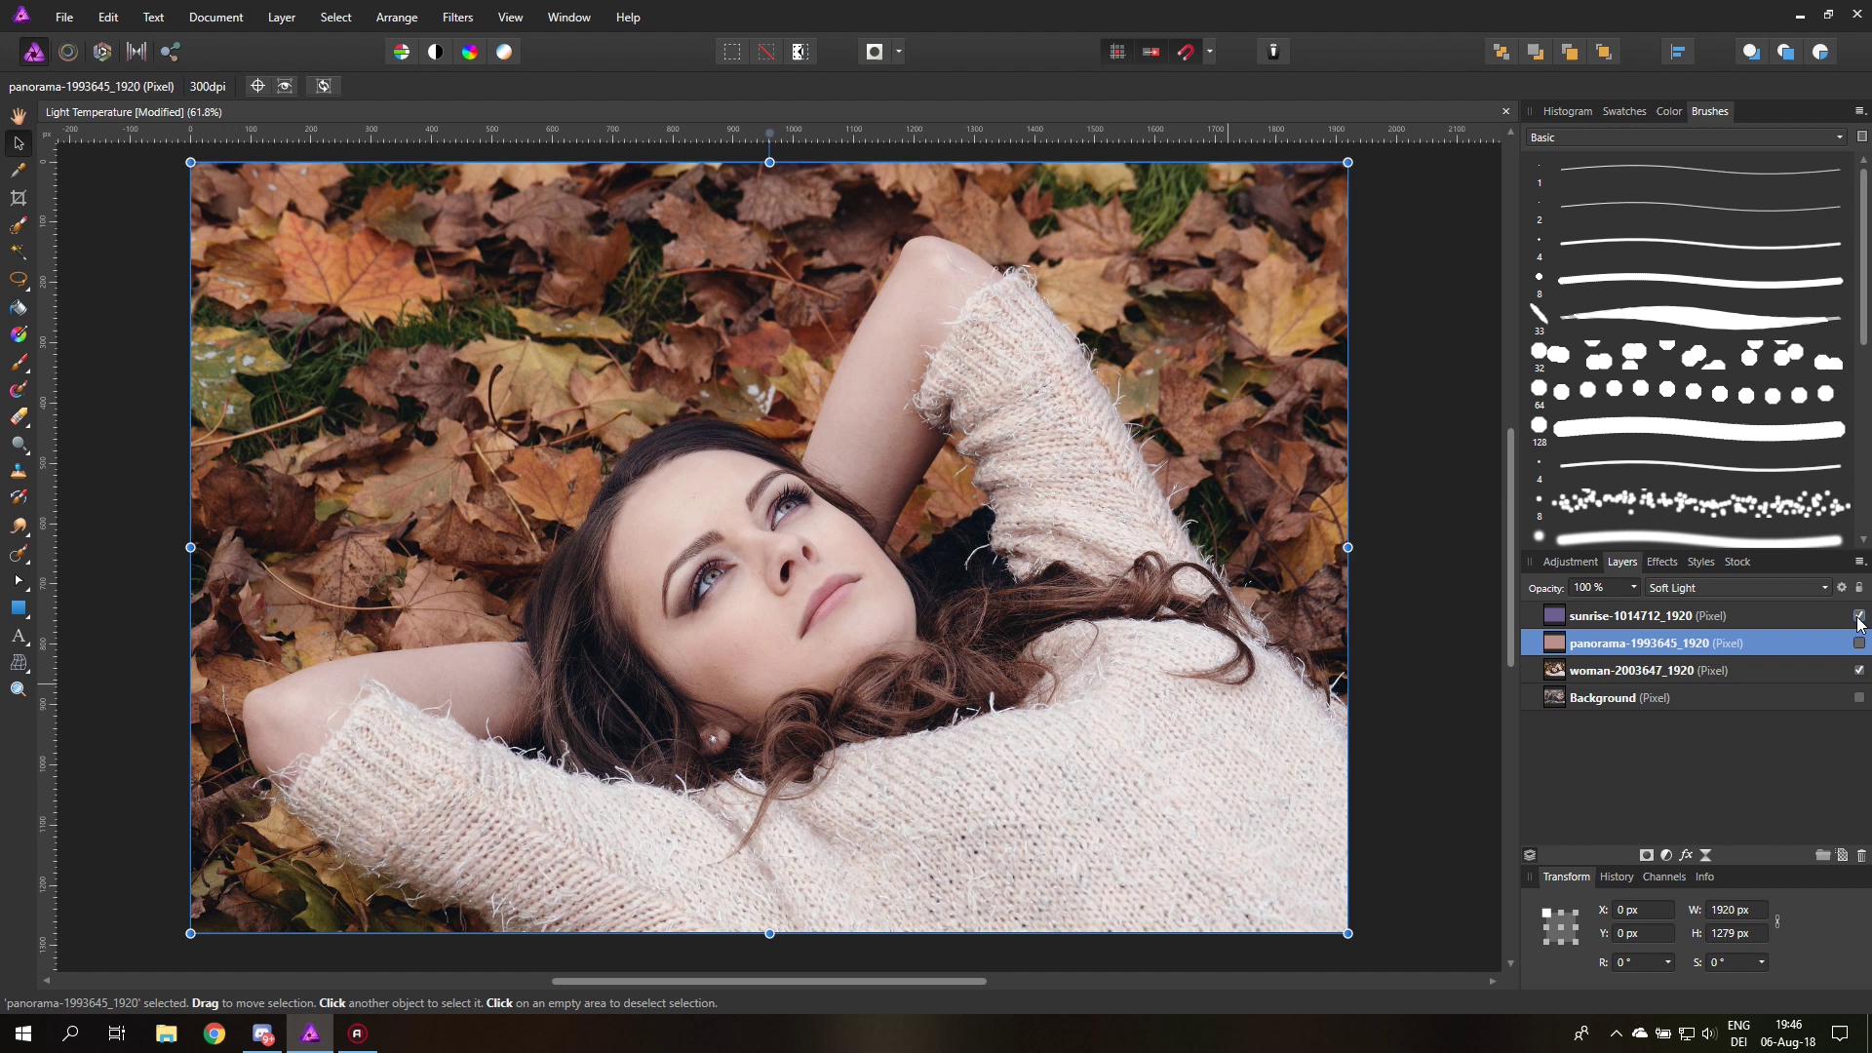
{"action": "left_click", "coordinate": [1858, 616]}
{"action": "left_click", "coordinate": [1656, 620]}
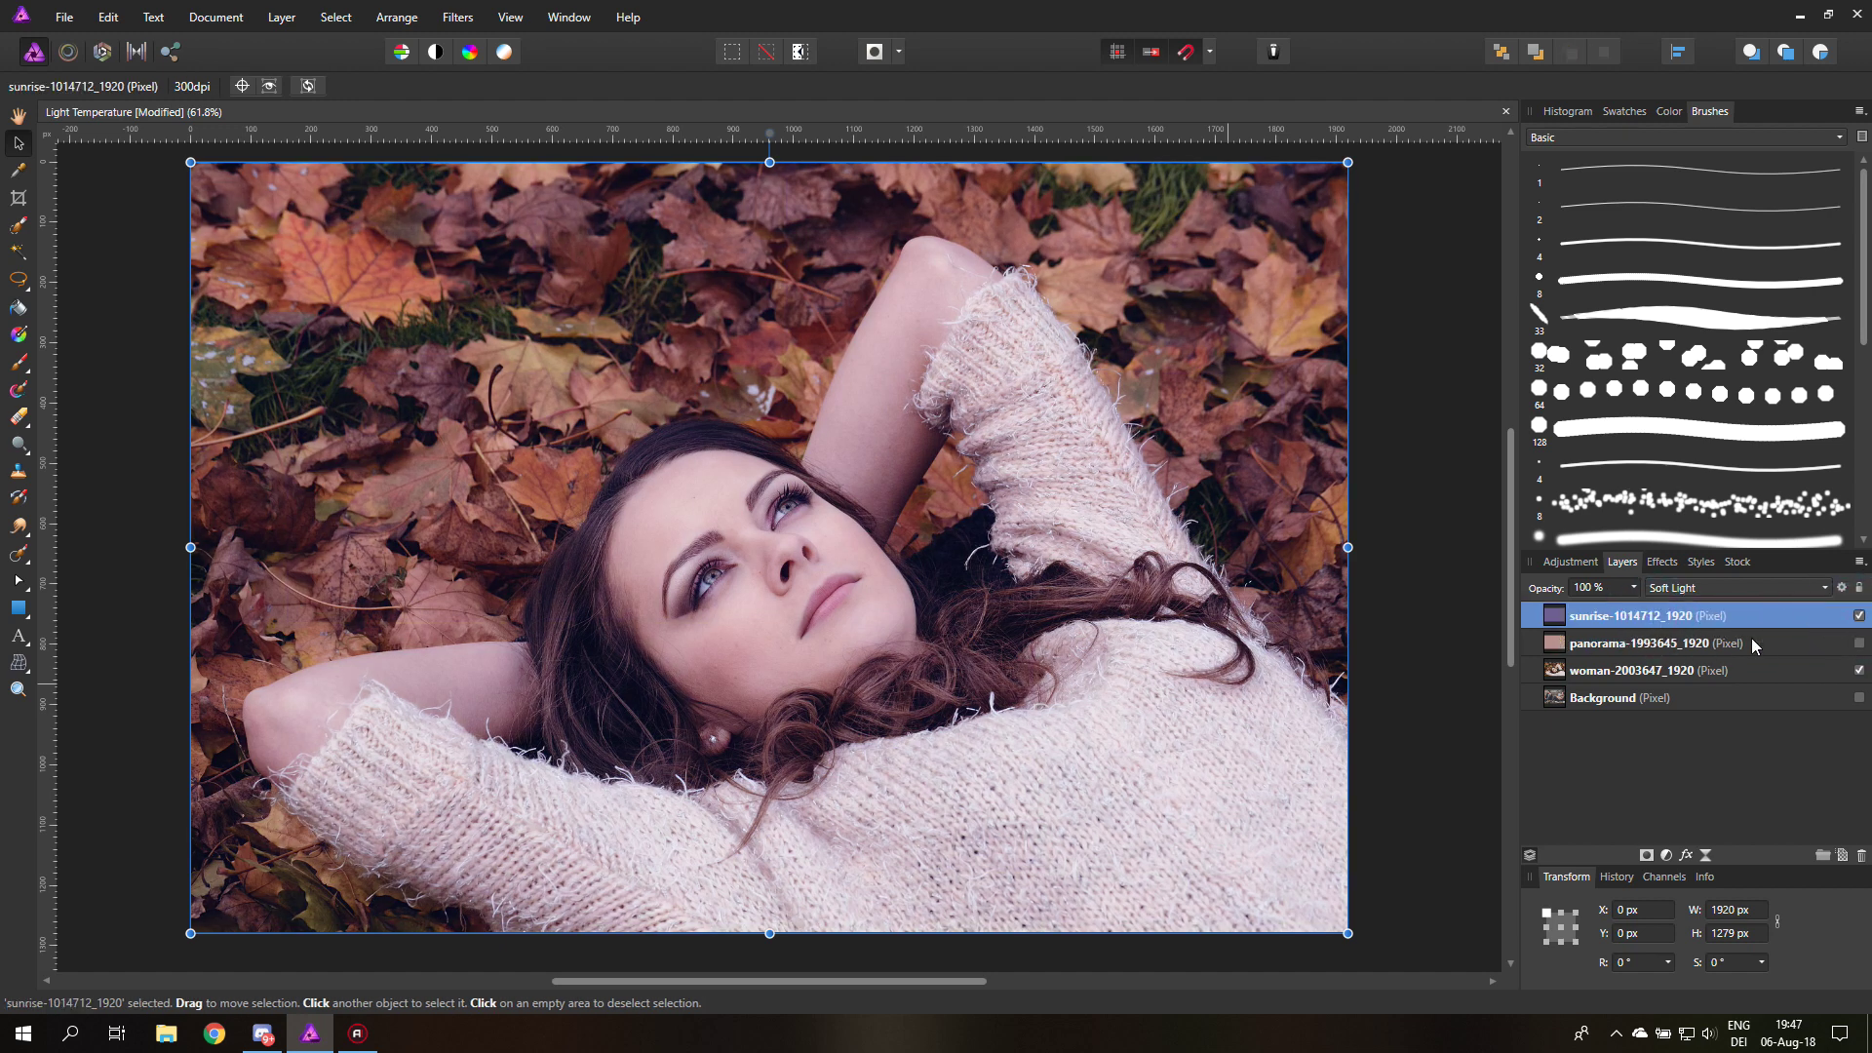
Reshape the sunrise tint's underlying blend range to fade shadows (In 43.6%, Out 74.1%).
{"action": "left_click", "coordinate": [1842, 587]}
{"action": "left_click_drag", "start_coordinate": [912, 274], "coordinate": [1426, 268]}
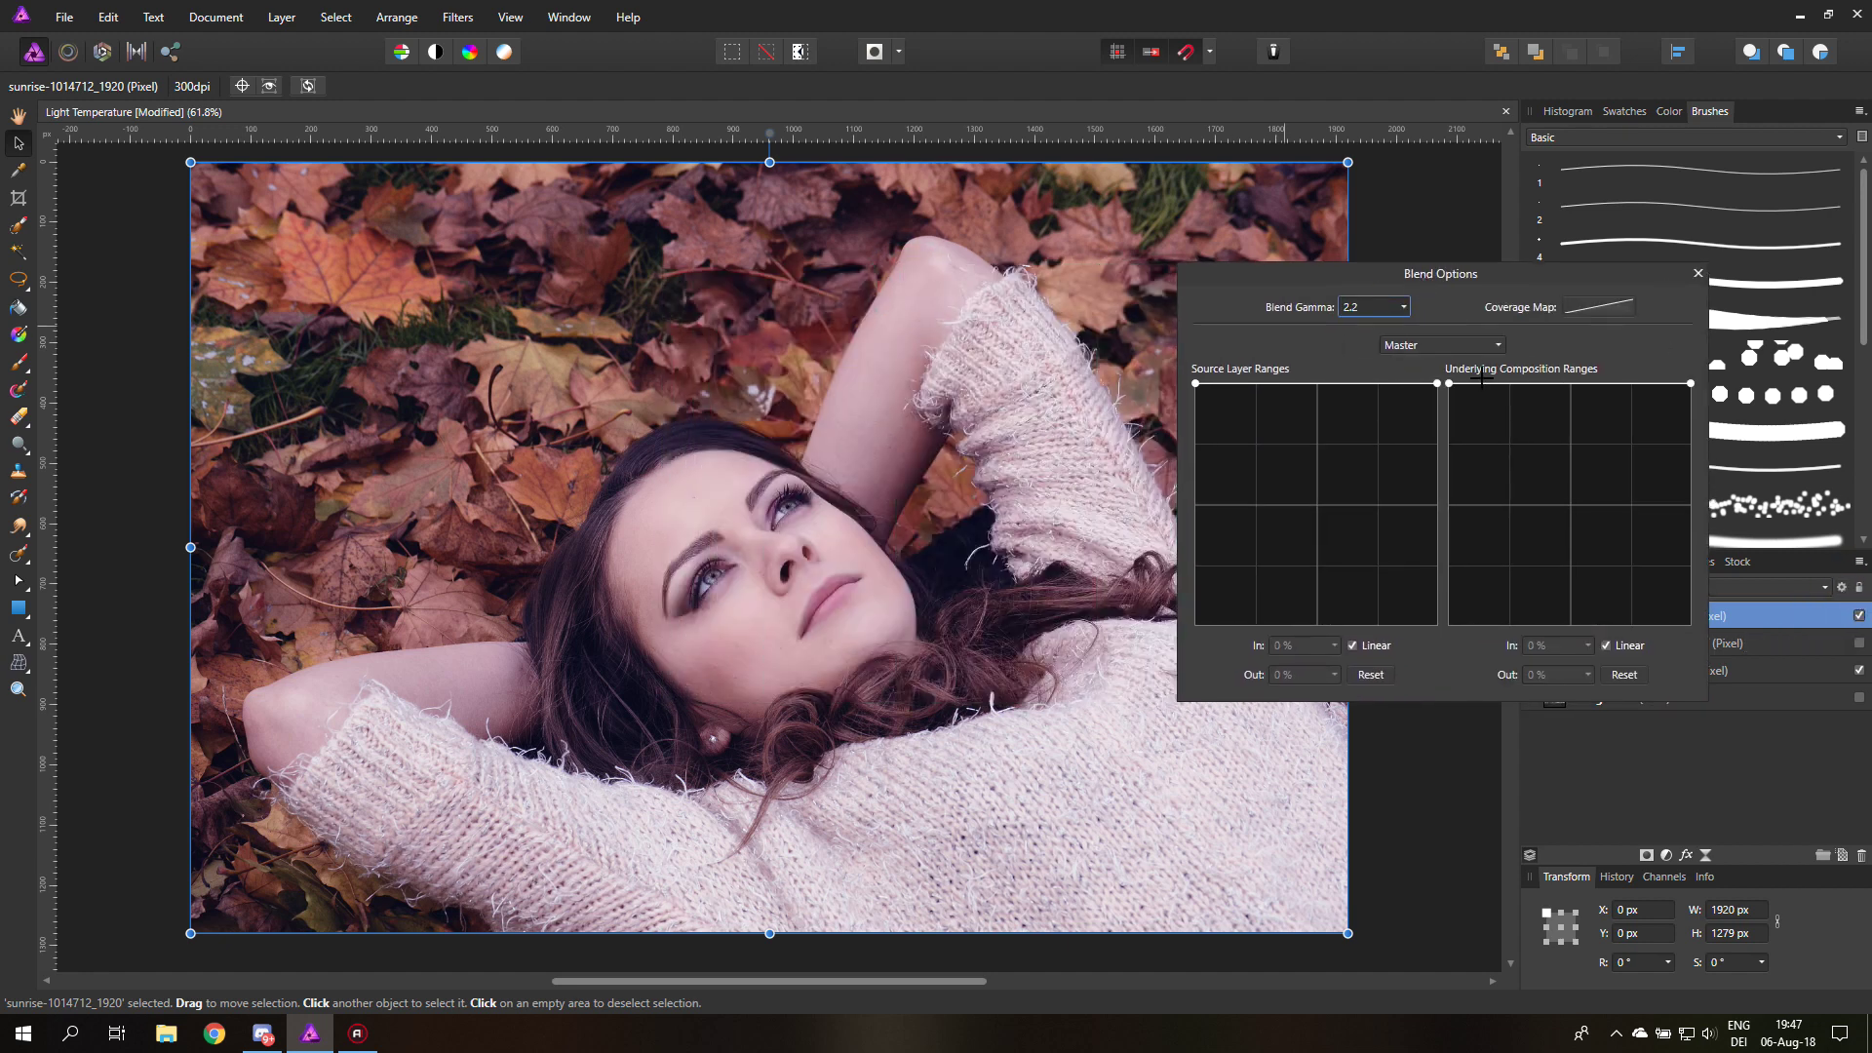
{"action": "left_click_drag", "start_coordinate": [1449, 384], "coordinate": [1413, 652]}
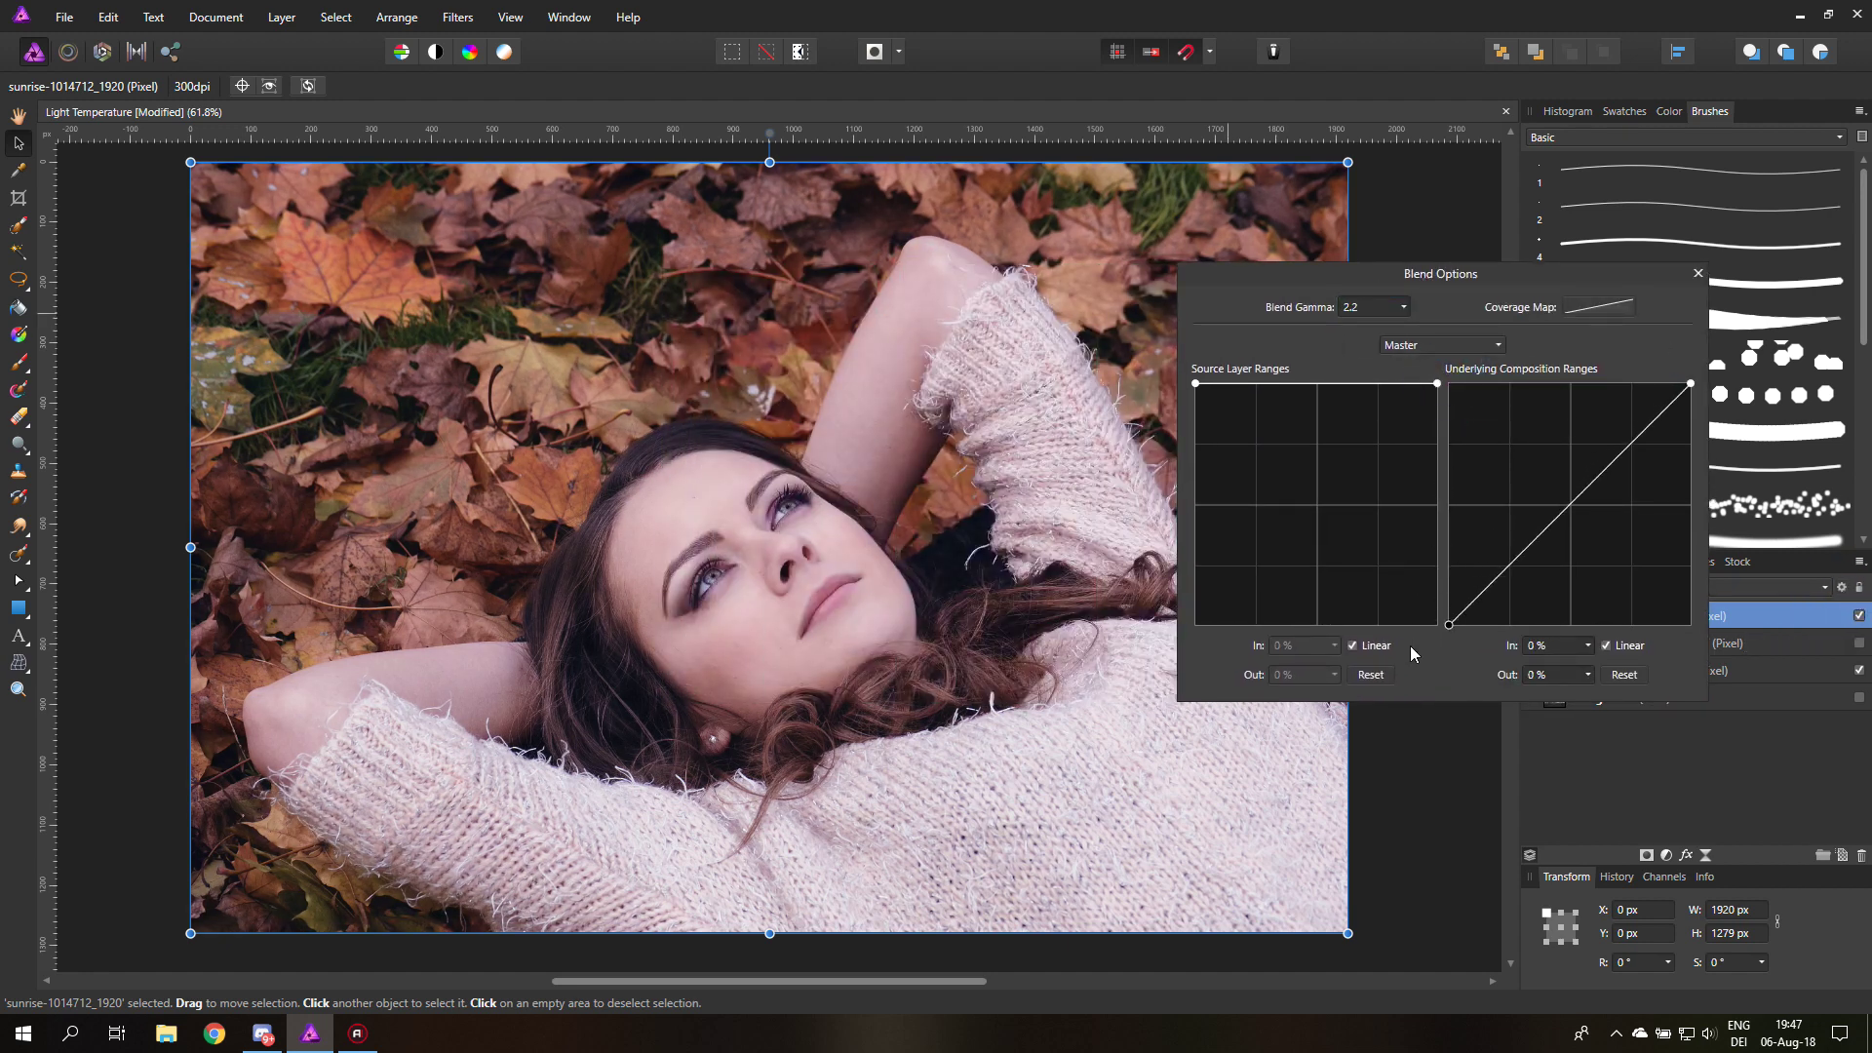
{"action": "mouse_move", "coordinate": [1535, 553]}
{"action": "left_mouse_down"}
{"action": "mouse_move", "coordinate": [1541, 404]}
{"action": "mouse_move", "coordinate": [1532, 435]}
{"action": "left_mouse_up"}
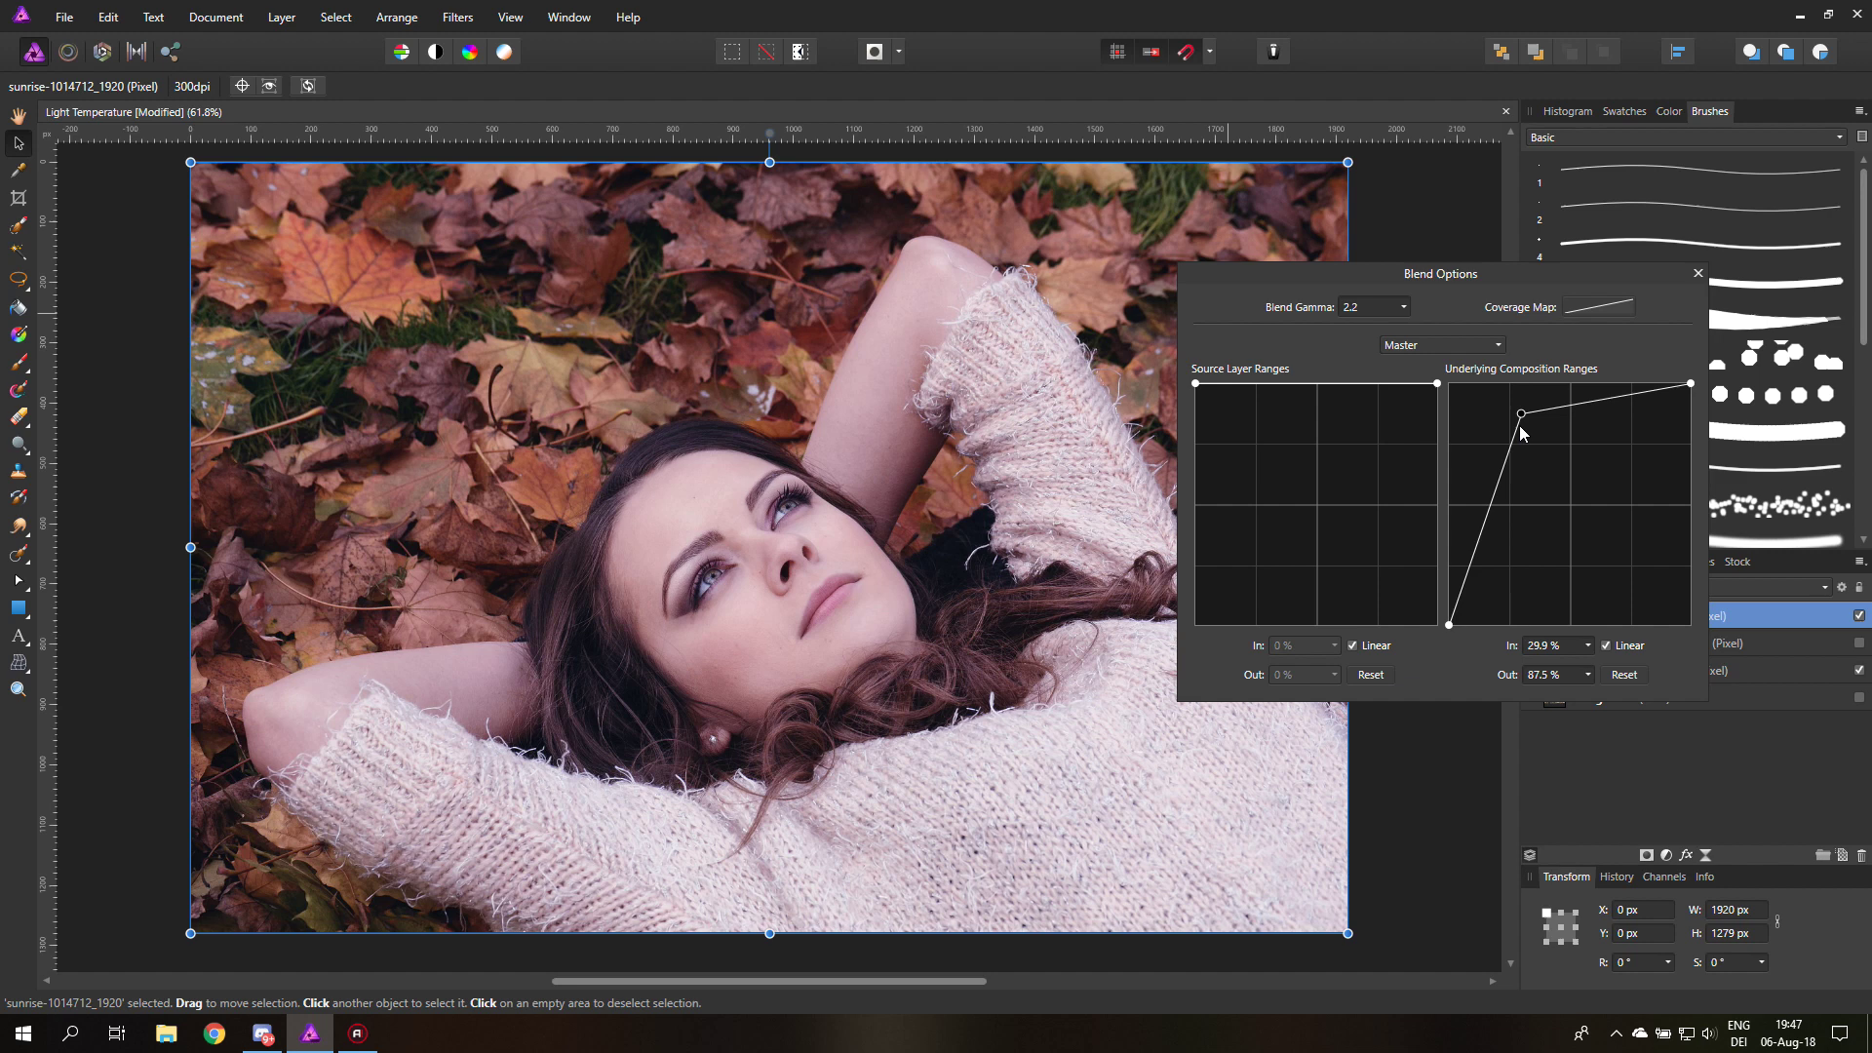
{"action": "mouse_move", "coordinate": [1531, 434]}
{"action": "left_mouse_down"}
{"action": "mouse_move", "coordinate": [1513, 412]}
{"action": "mouse_move", "coordinate": [1555, 450]}
{"action": "left_mouse_up"}
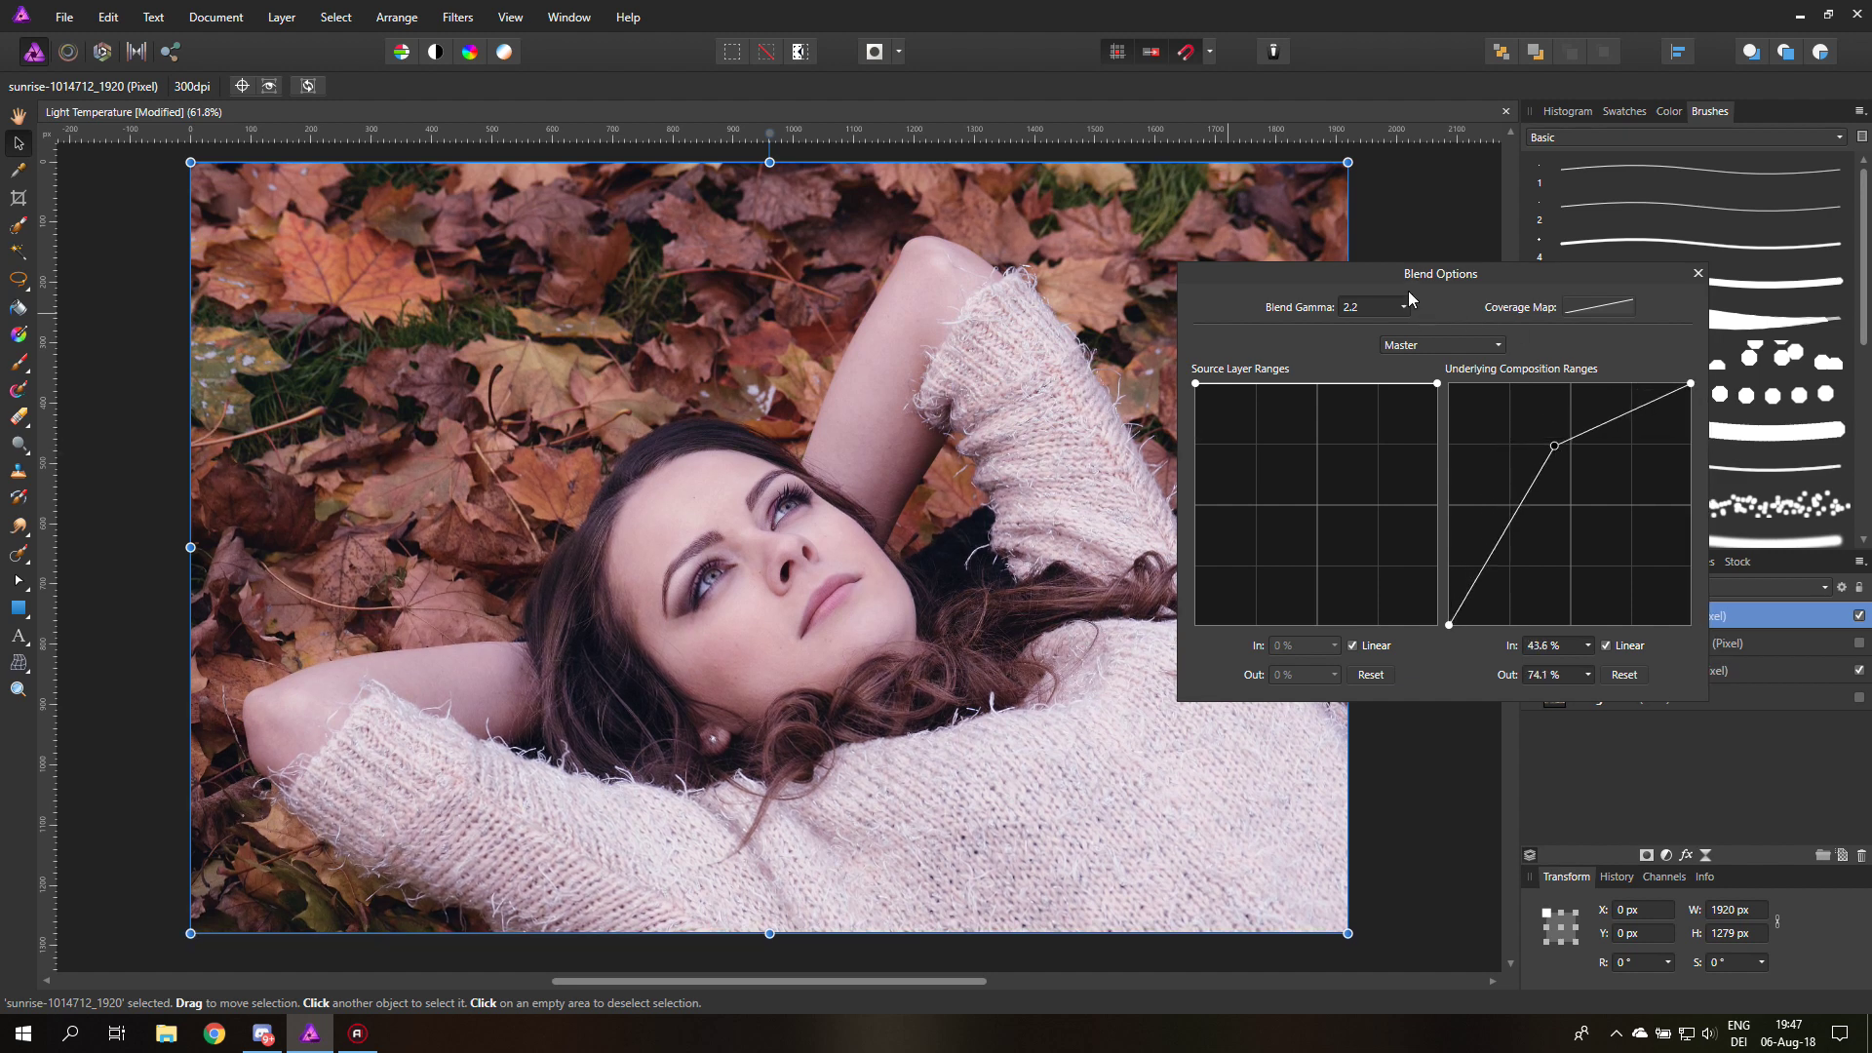
{"action": "mouse_move", "coordinate": [1368, 282]}
{"action": "left_mouse_down"}
{"action": "mouse_move", "coordinate": [1697, 254]}
{"action": "mouse_move", "coordinate": [1448, 191]}
{"action": "left_mouse_up"}
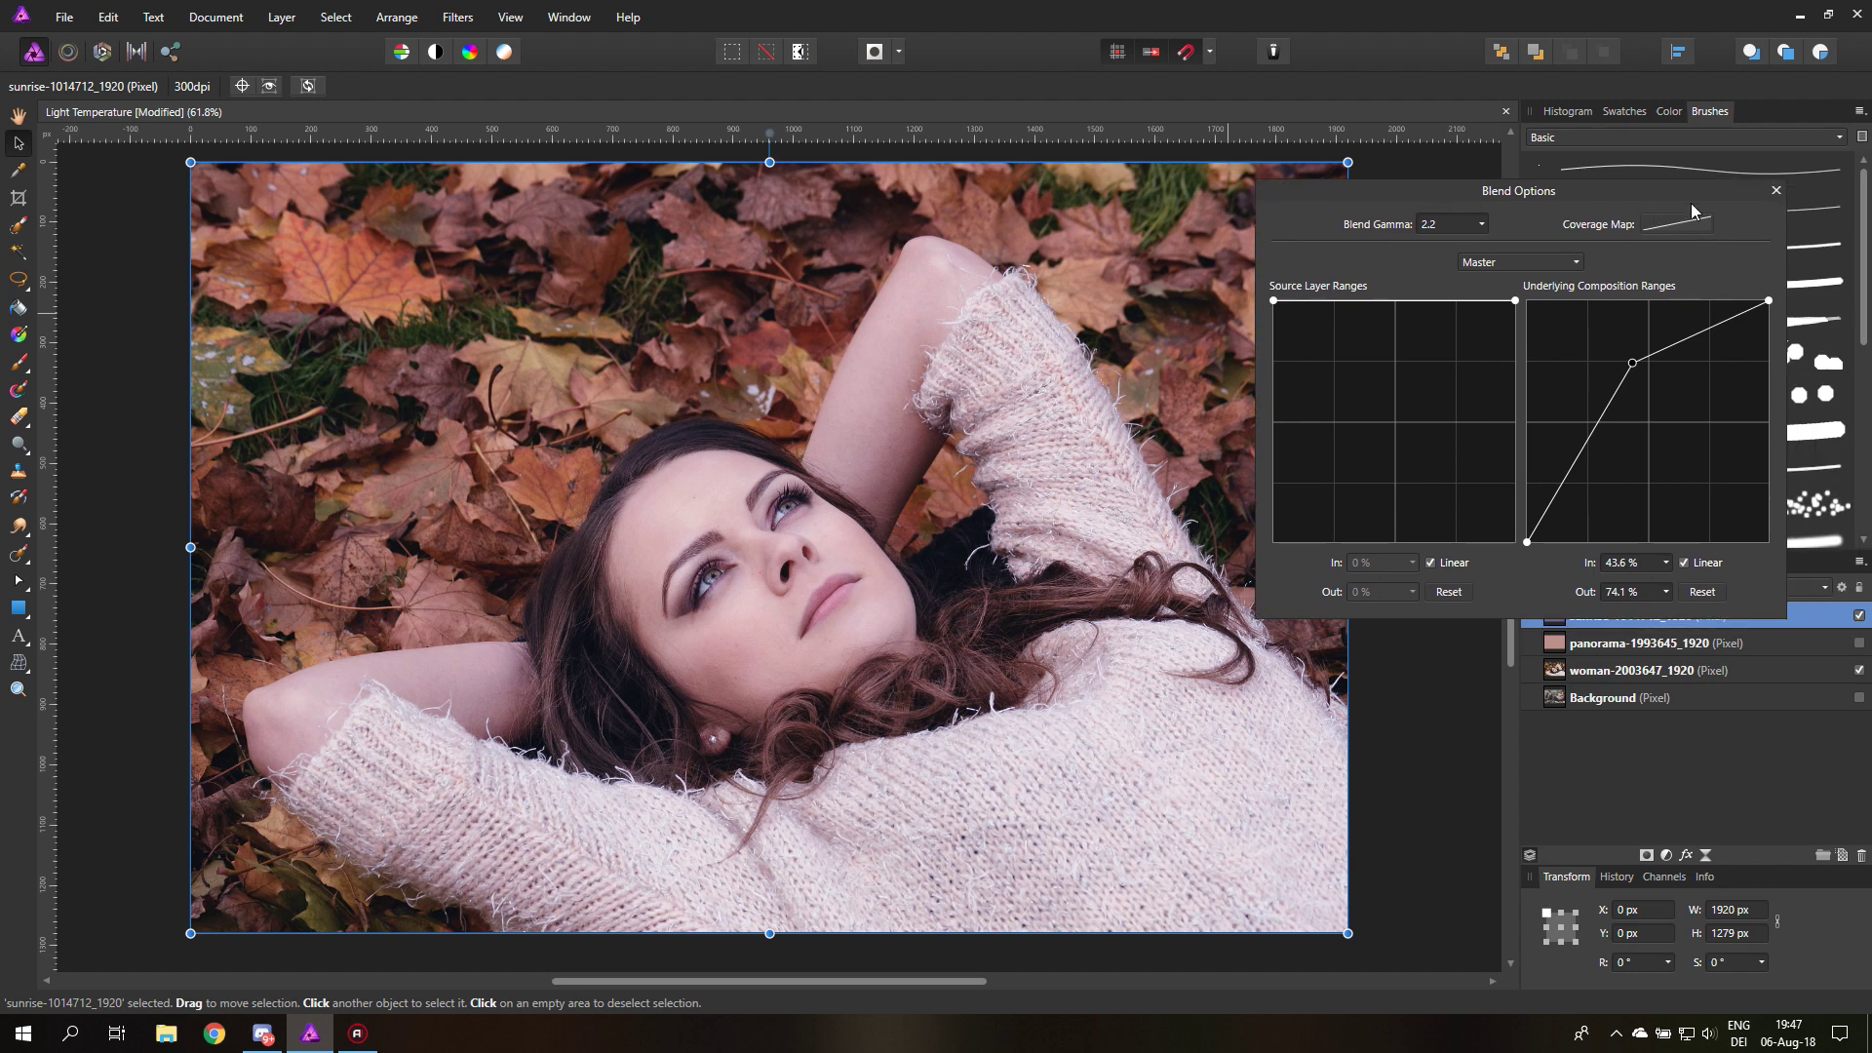
{"action": "left_click", "coordinate": [1773, 186]}
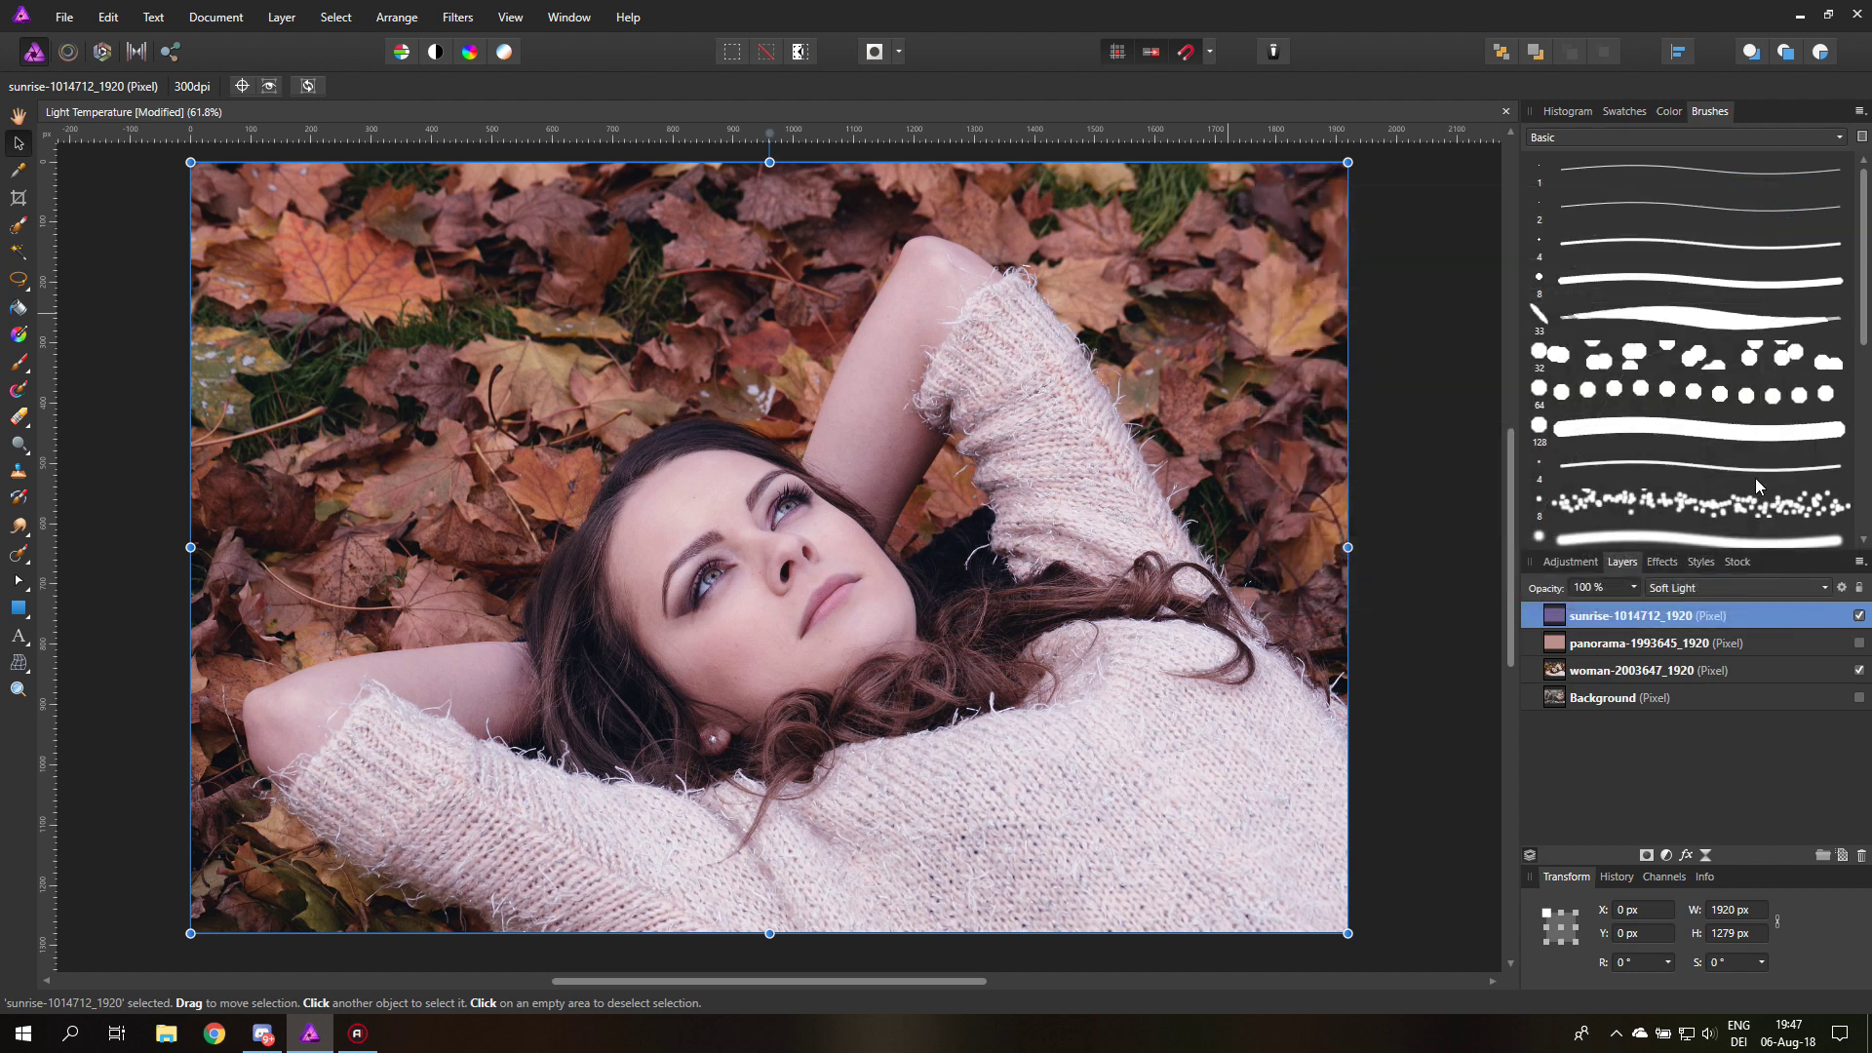
Hide the sunrise tint and woman photo, revealing the couple, and turn on the panorama tint.
{"action": "left_click", "coordinate": [1859, 615]}
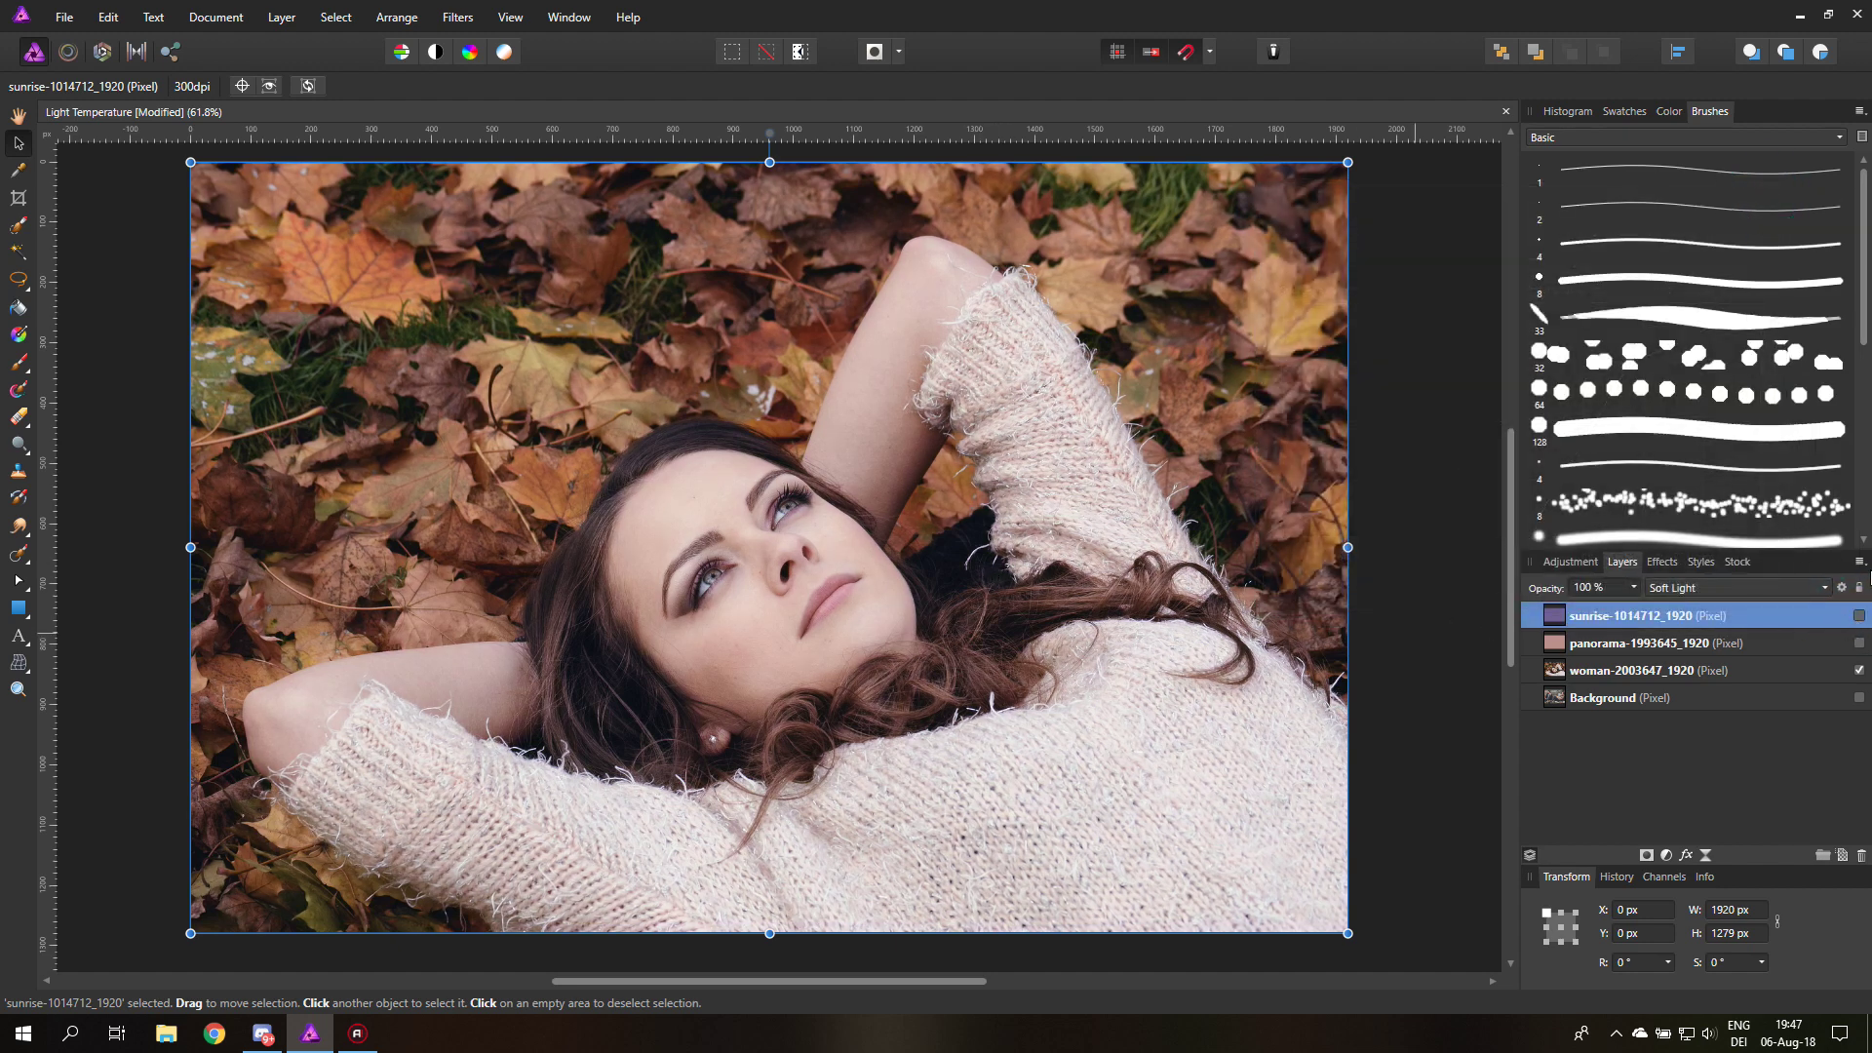
{"action": "left_click", "coordinate": [1859, 615]}
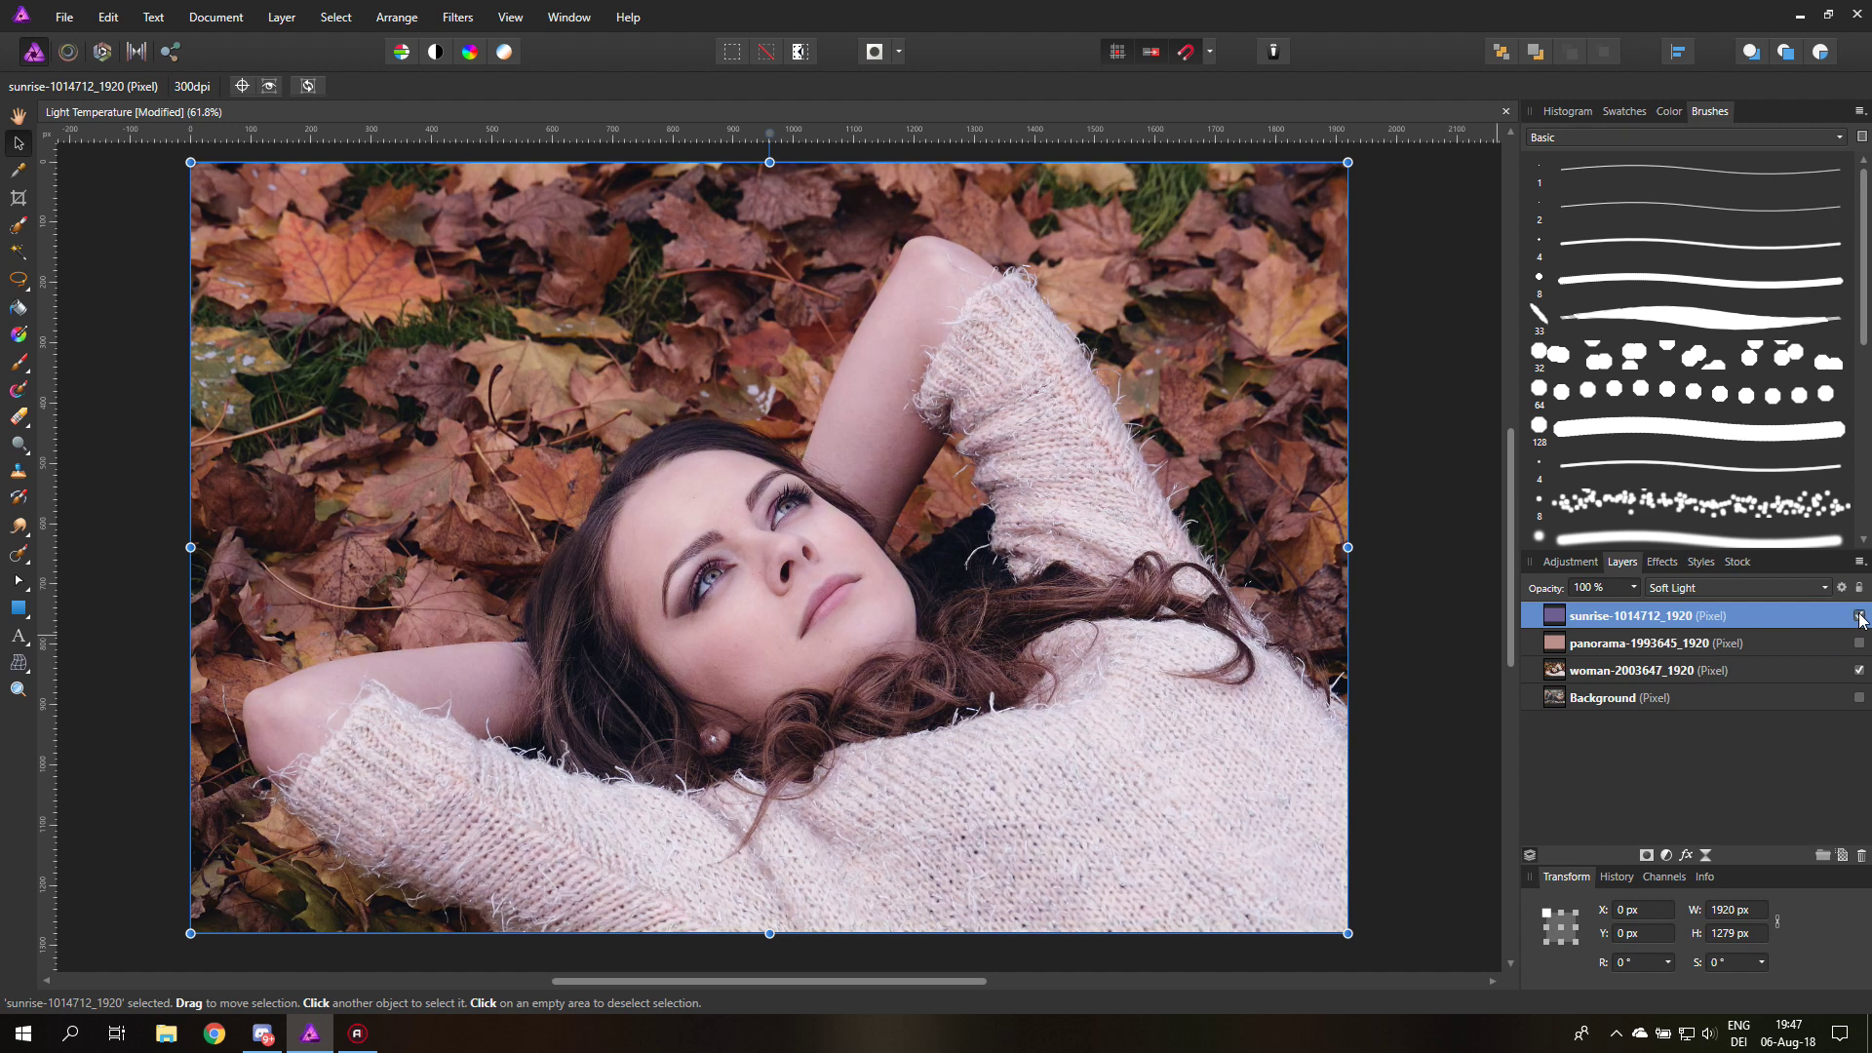
{"action": "left_click", "coordinate": [1859, 615]}
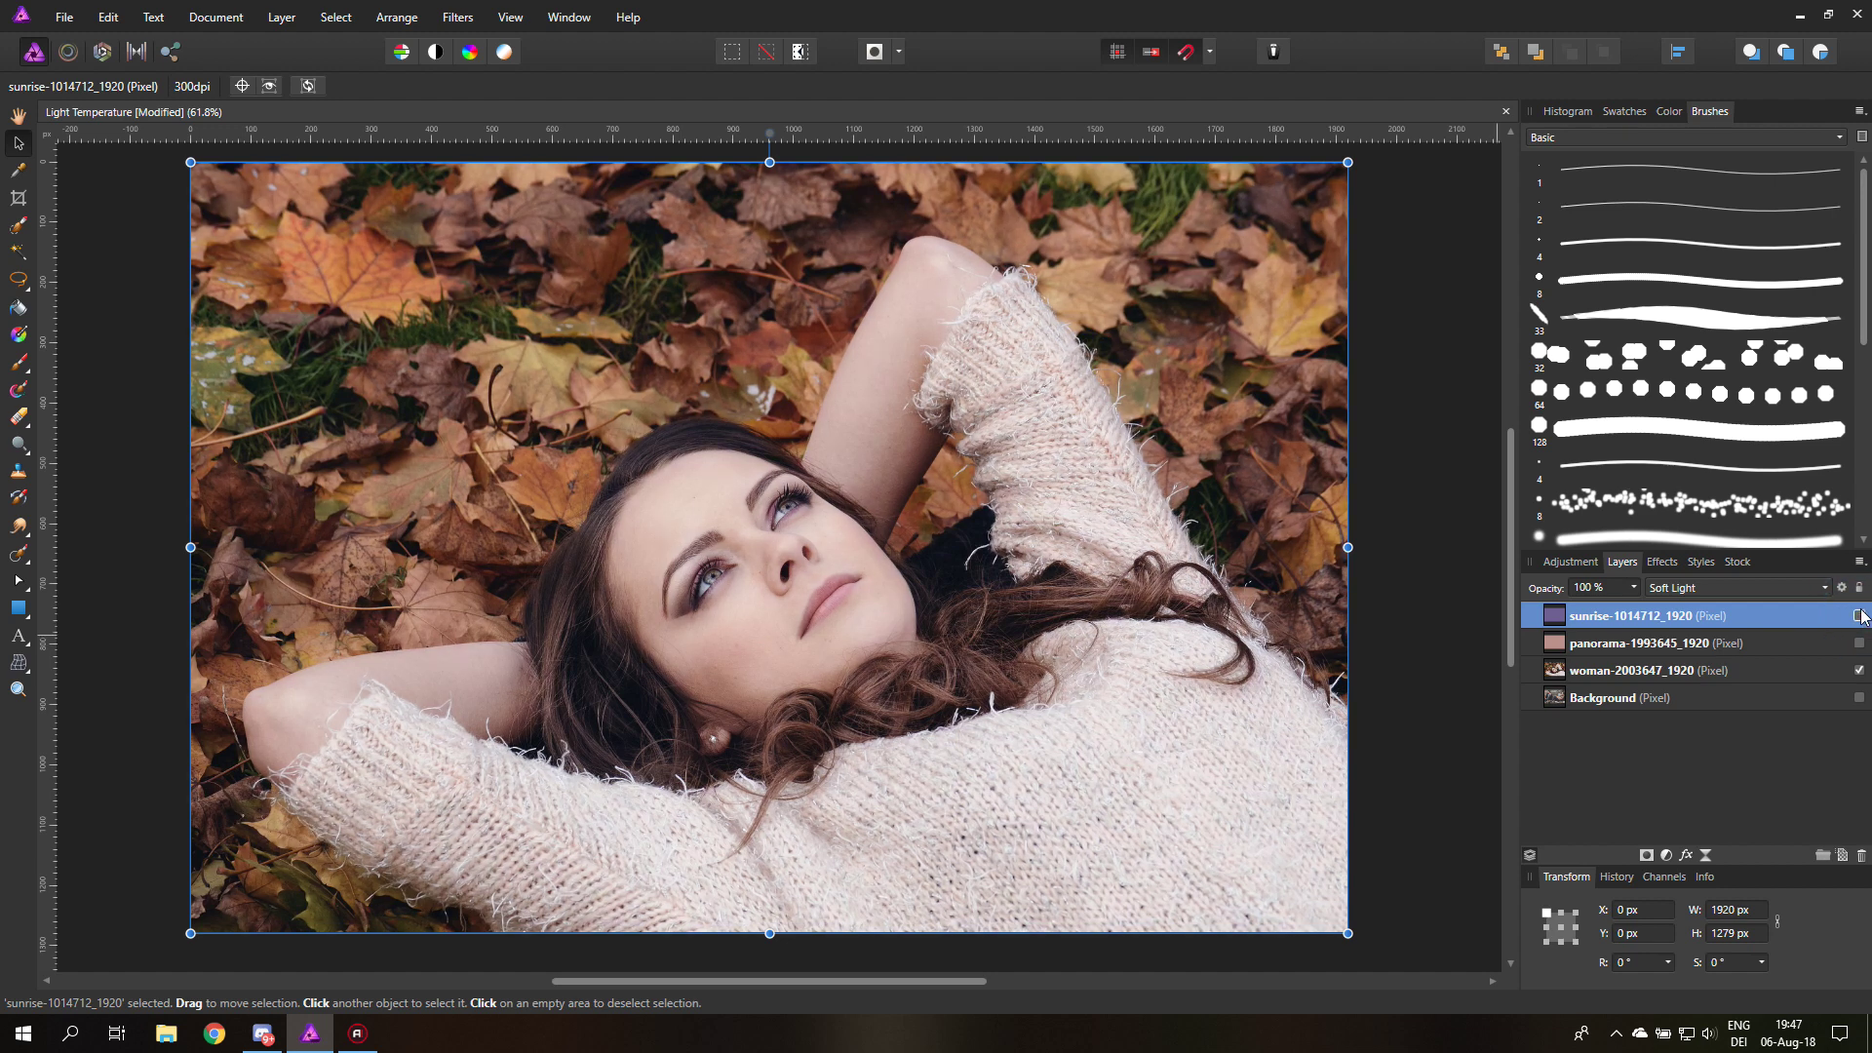
{"action": "left_click", "coordinate": [1859, 671]}
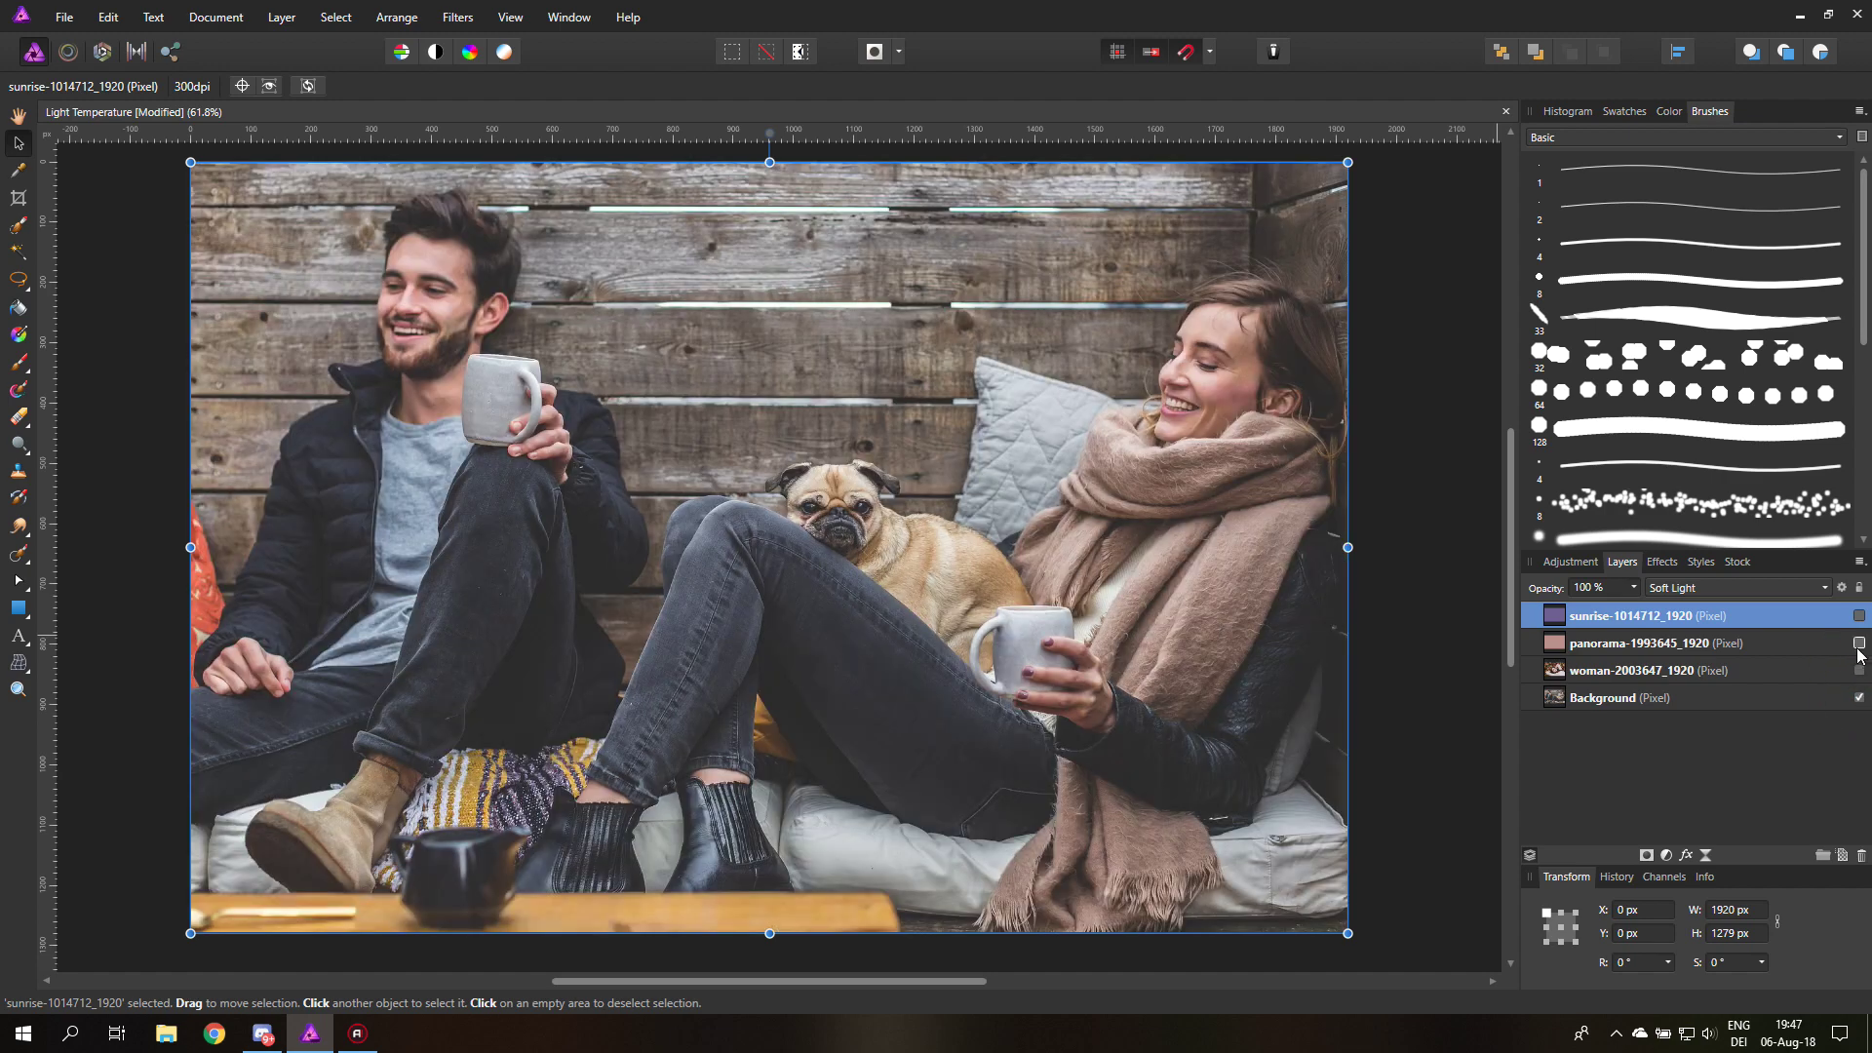
{"action": "left_click", "coordinate": [1858, 643]}
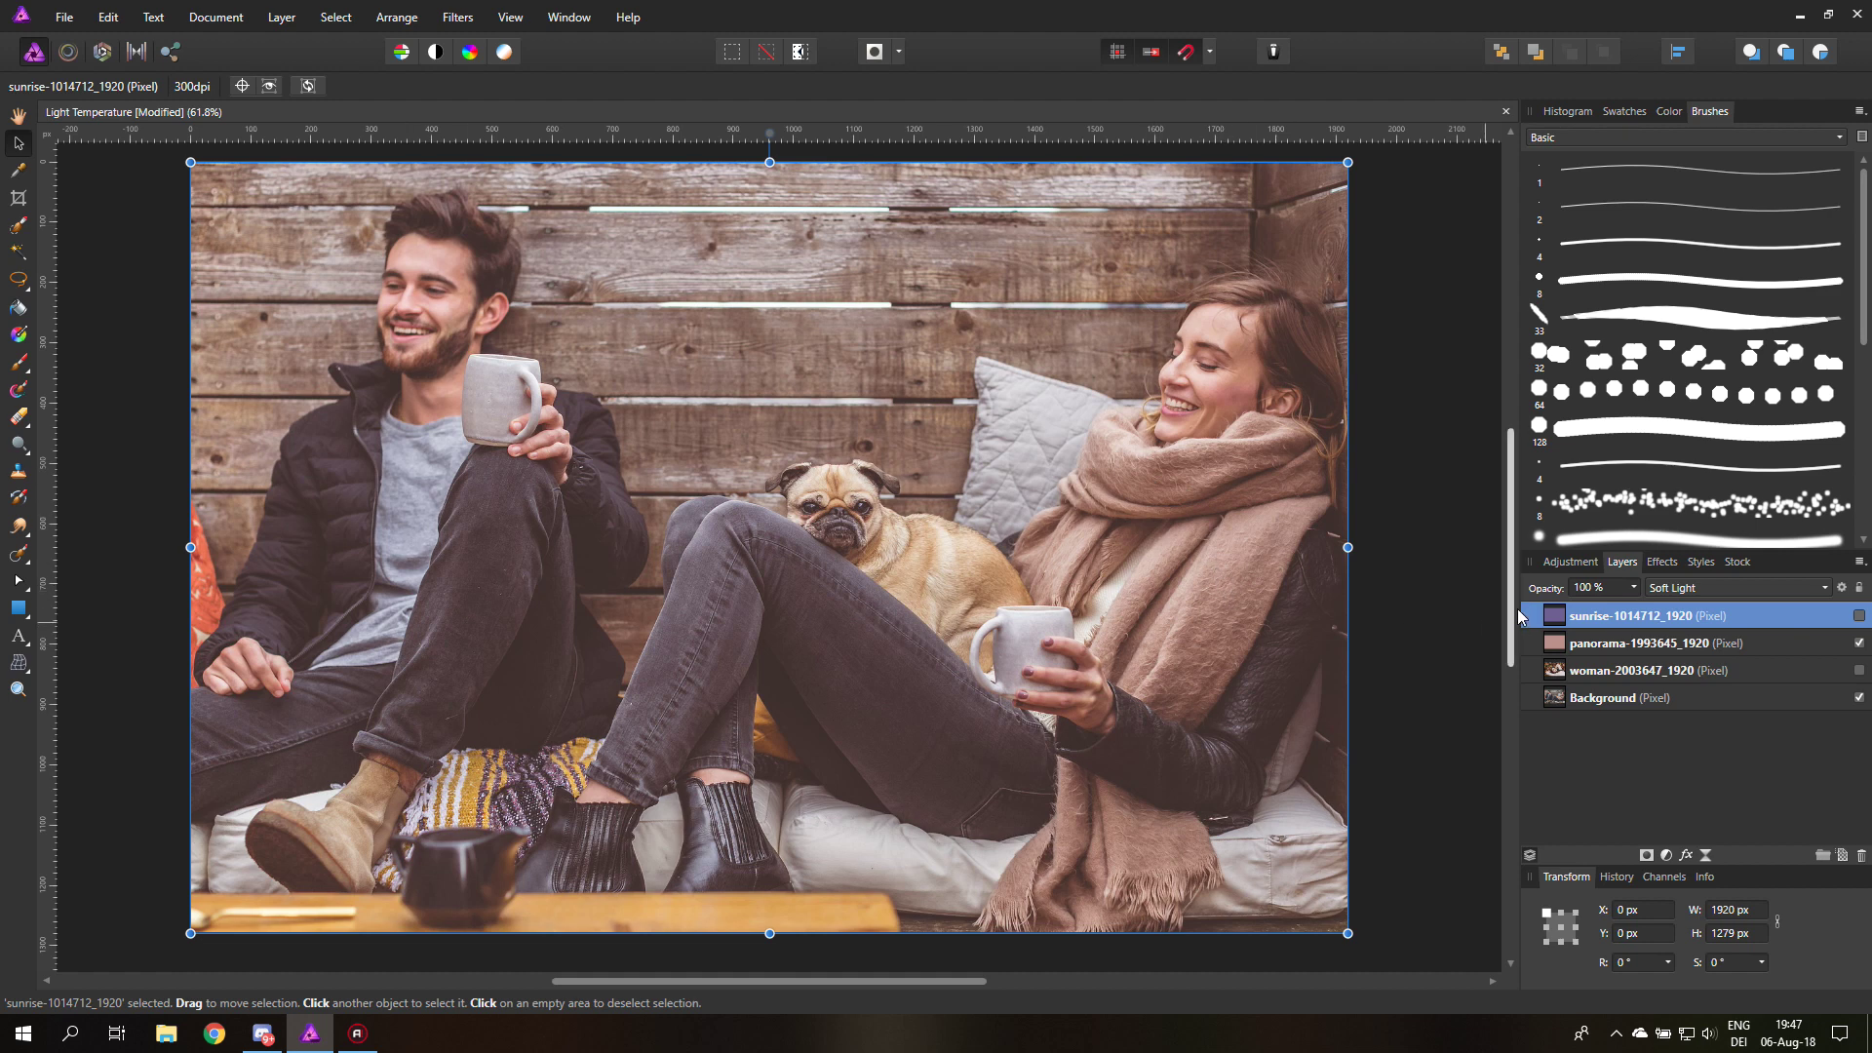
Add a mask layer nested inside the panorama tint layer.
{"action": "left_click", "coordinate": [1594, 647]}
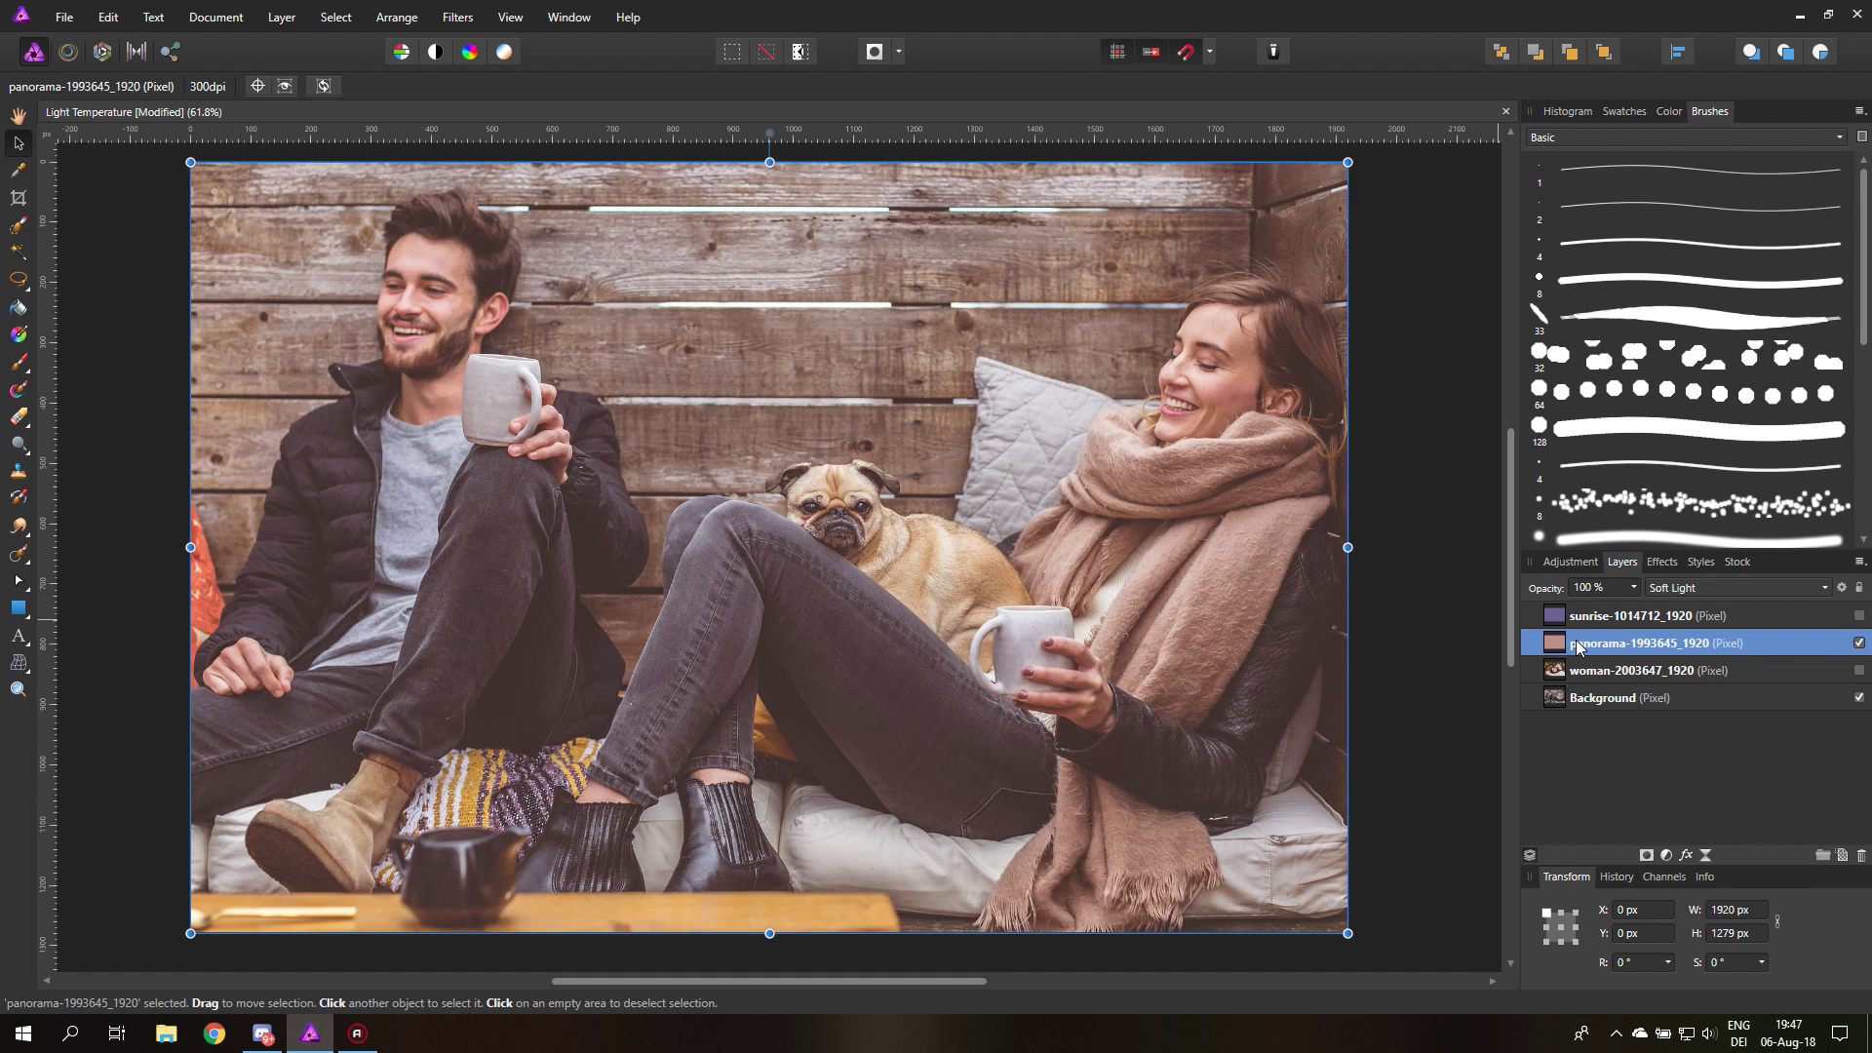
{"action": "left_click", "coordinate": [1647, 855]}
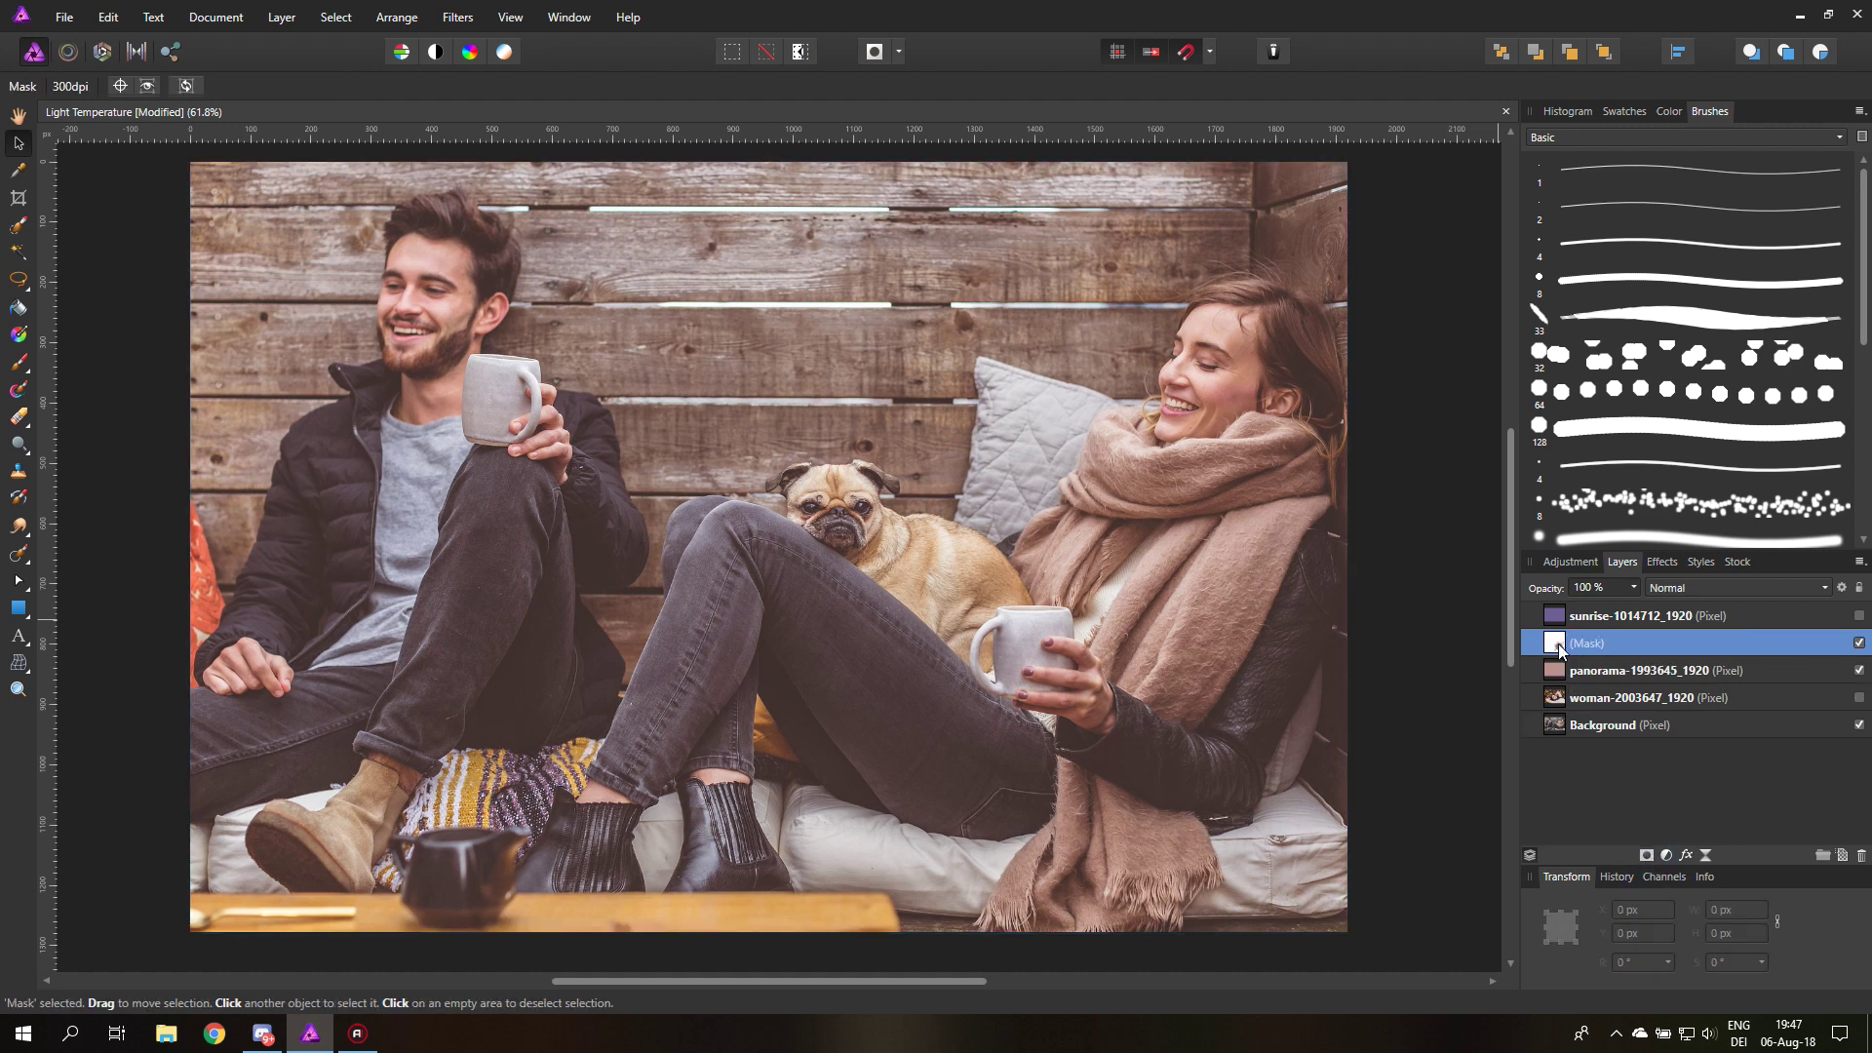
{"action": "left_click_drag", "start_coordinate": [1559, 648], "coordinate": [1555, 673]}
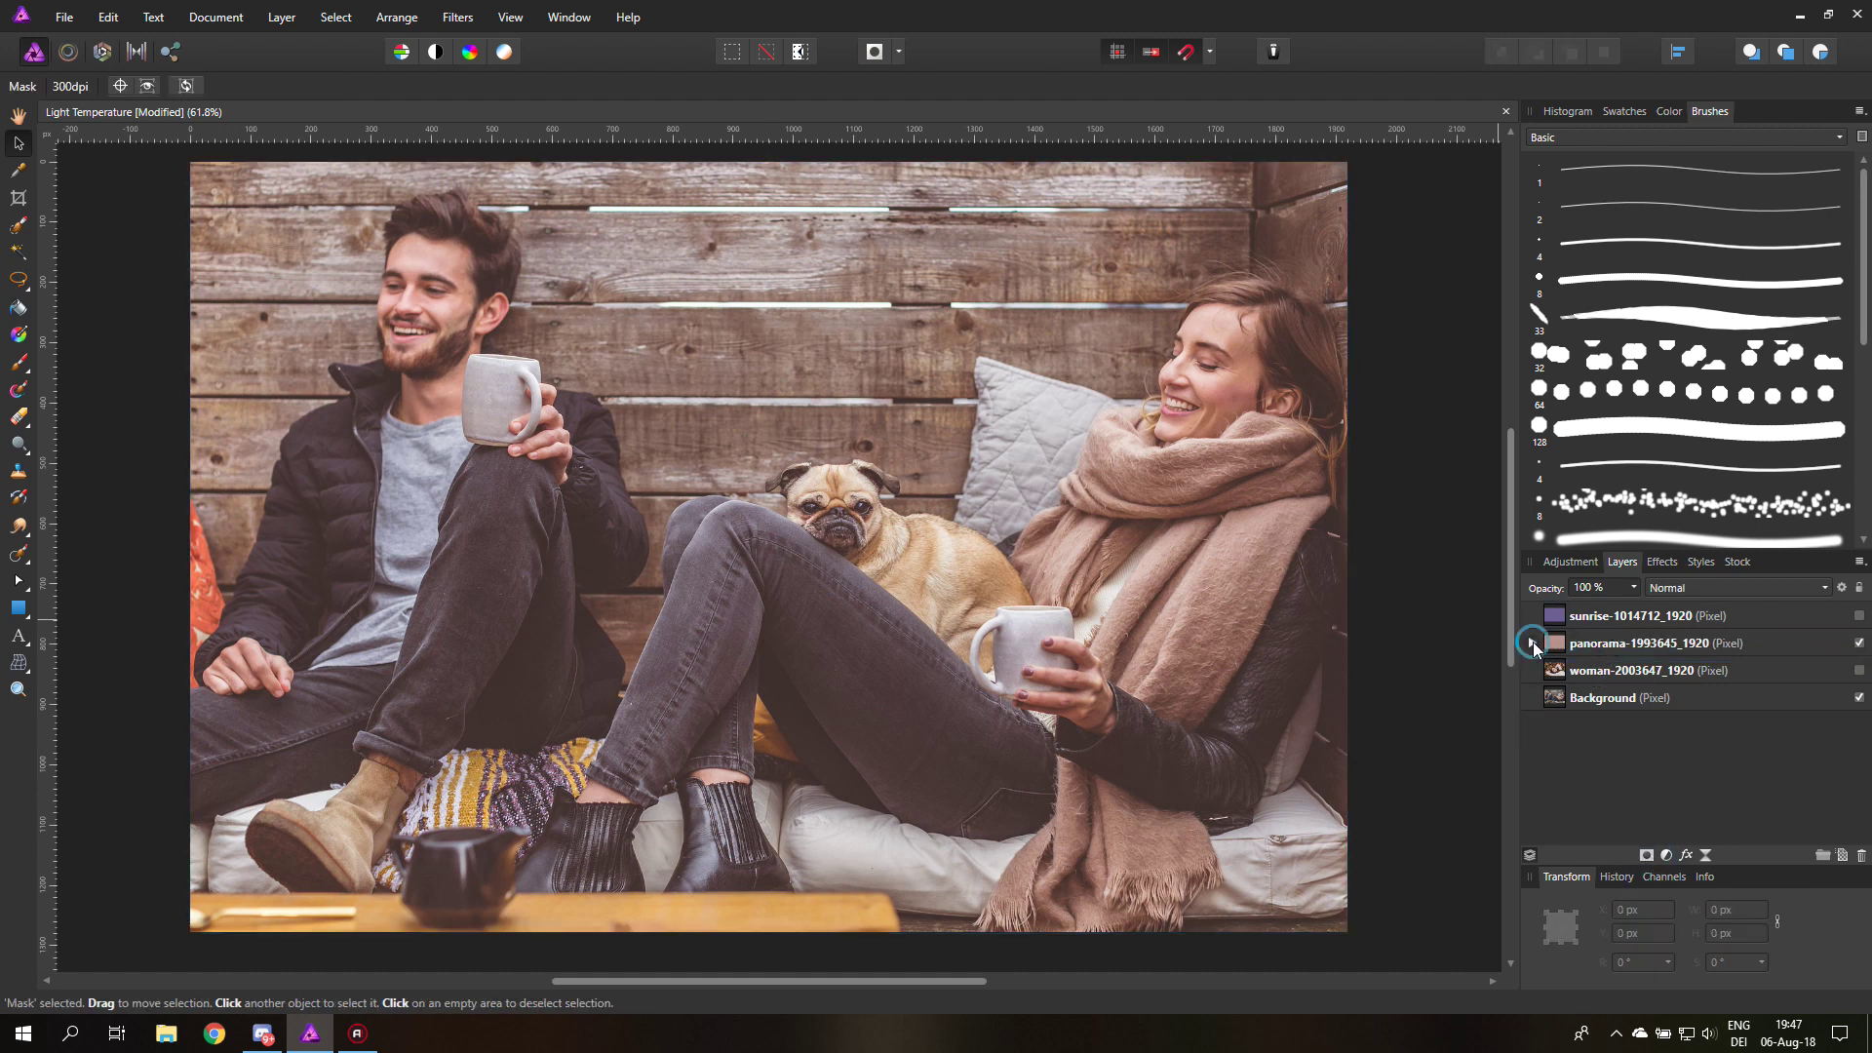
{"action": "left_click", "coordinate": [1533, 643]}
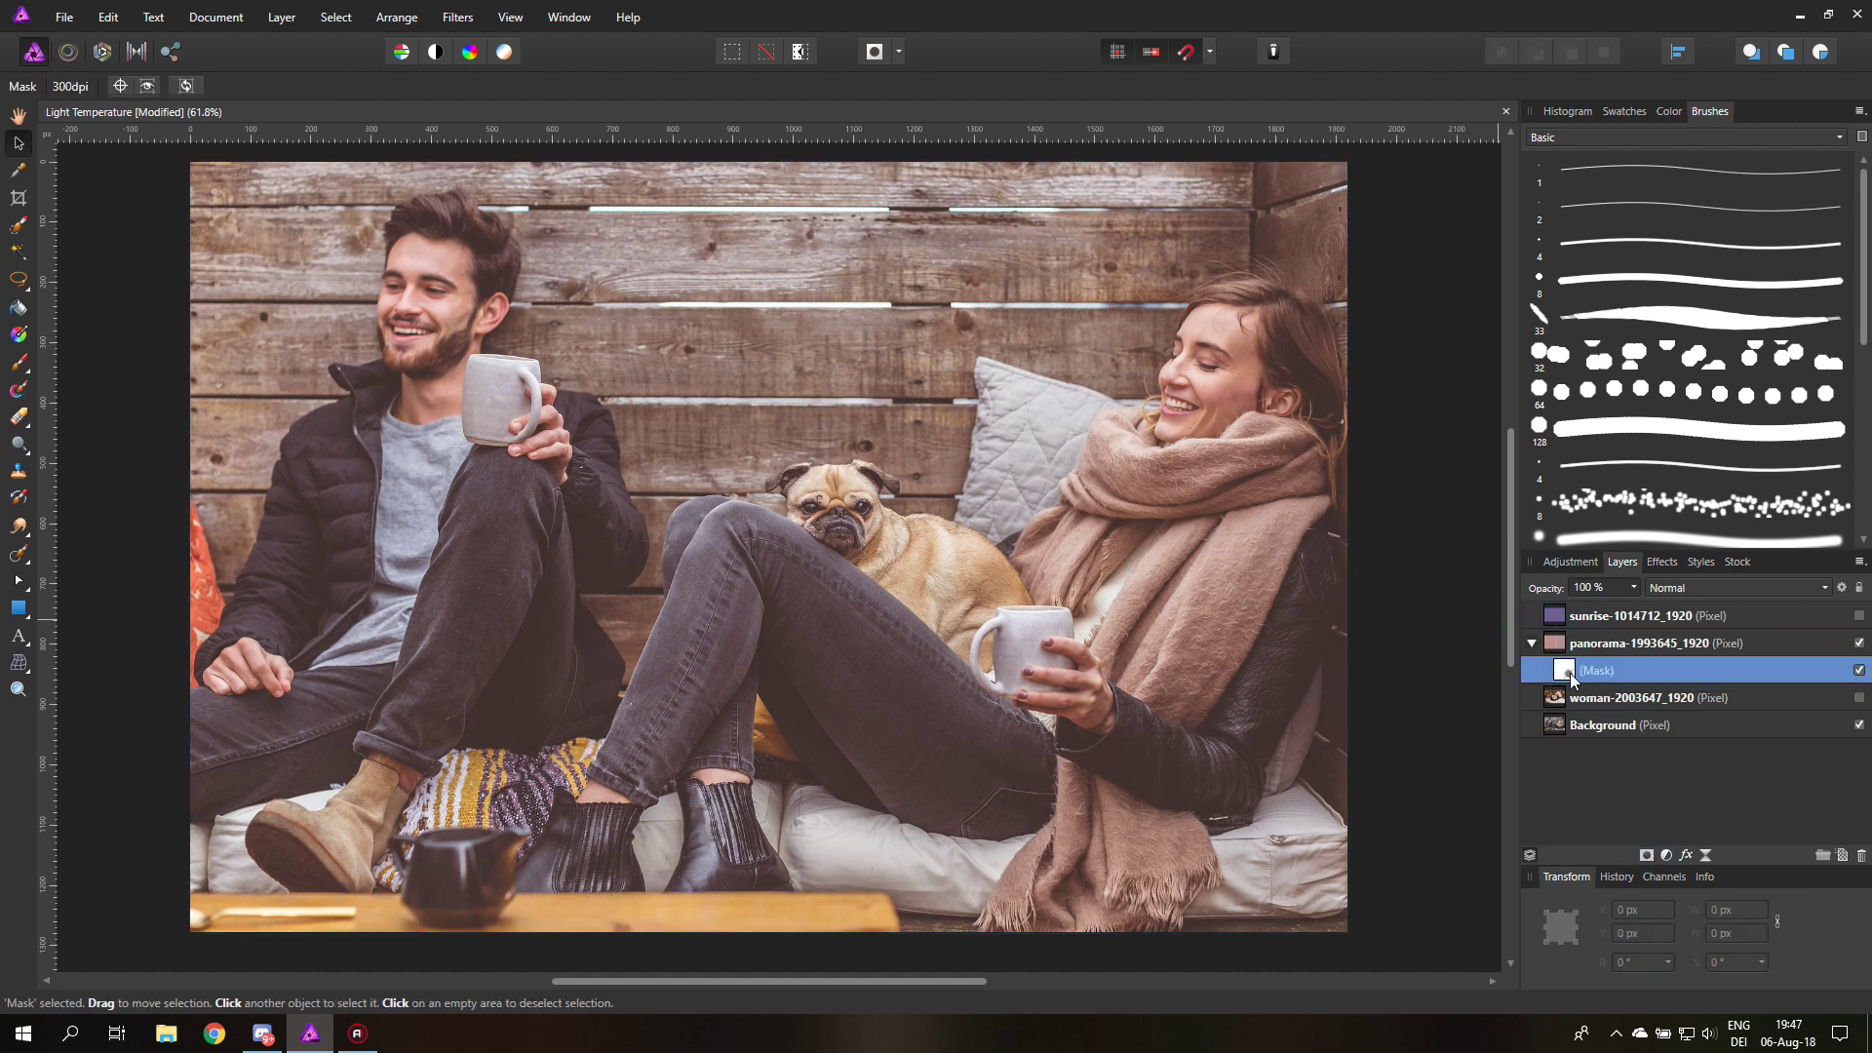
Switch to the Paint Brush and widen it to 604 px.
{"action": "left_click", "coordinate": [19, 362]}
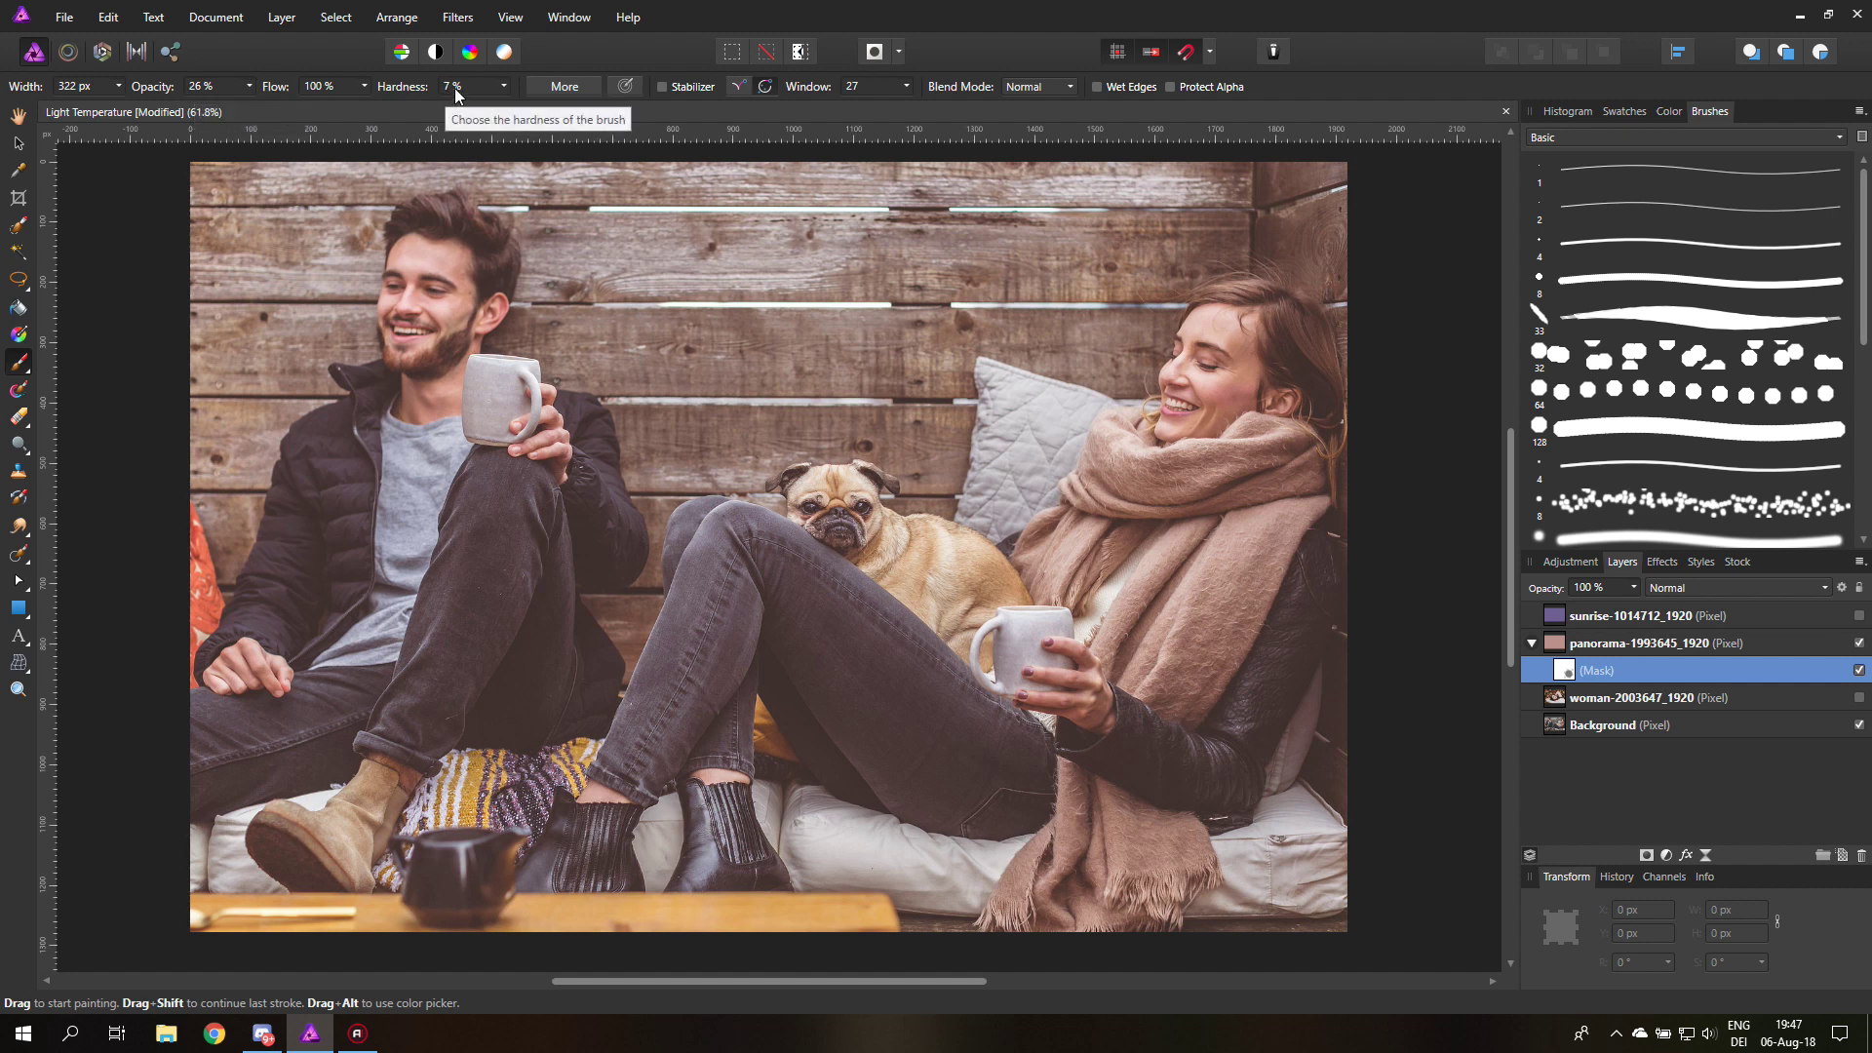
{"action": "left_click", "coordinate": [117, 85]}
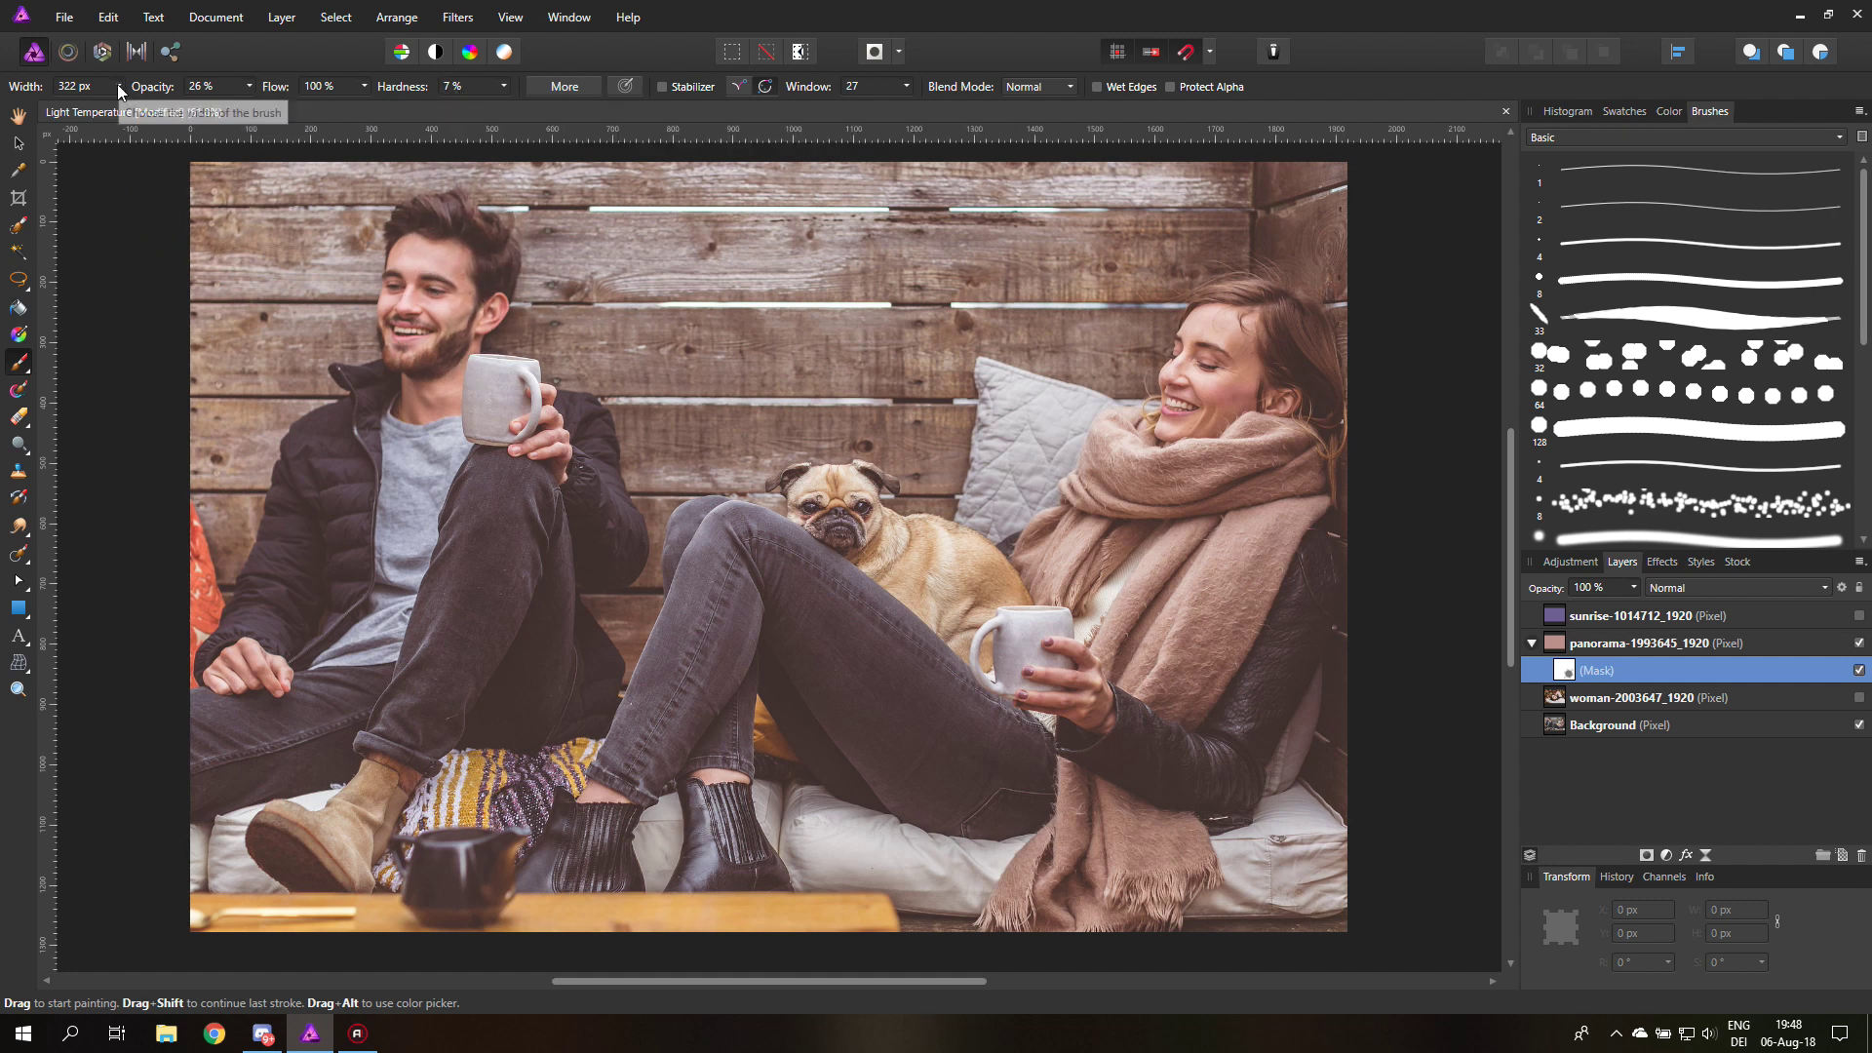
{"action": "left_click_drag", "start_coordinate": [110, 113], "coordinate": [132, 113]}
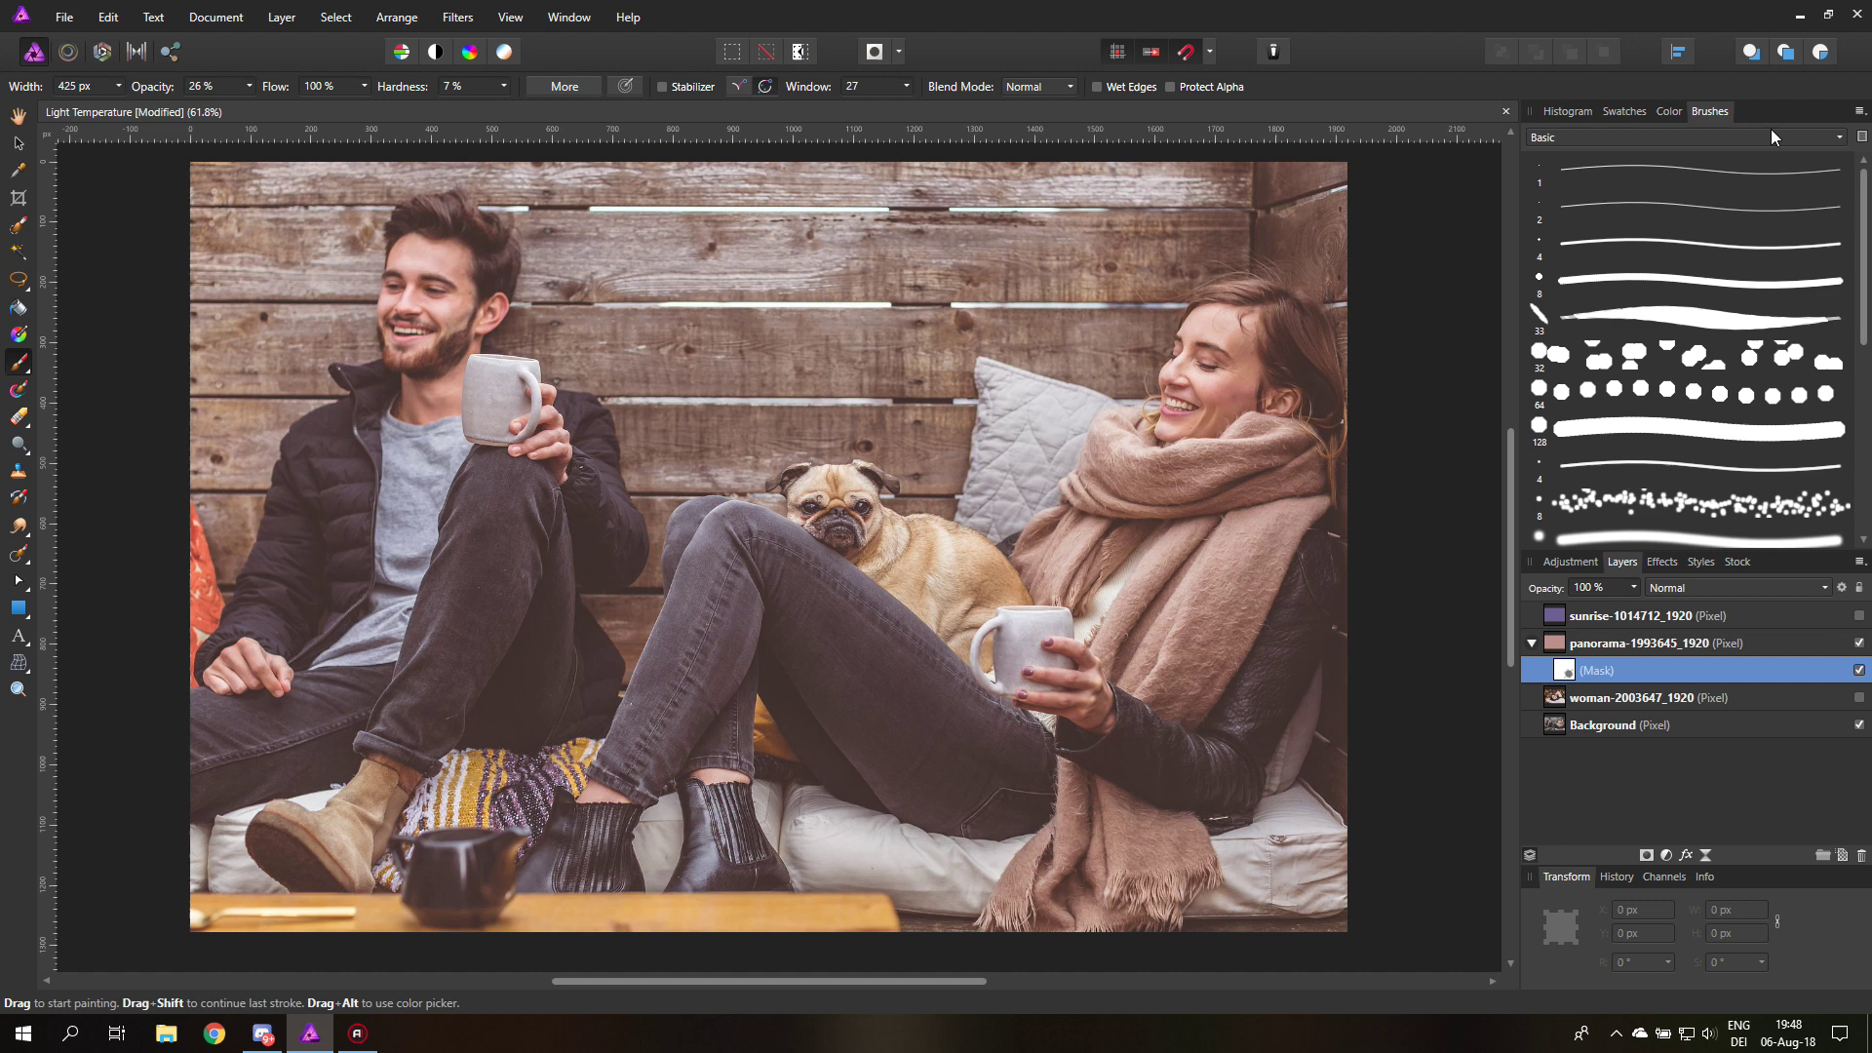
{"action": "left_click", "coordinate": [1666, 112]}
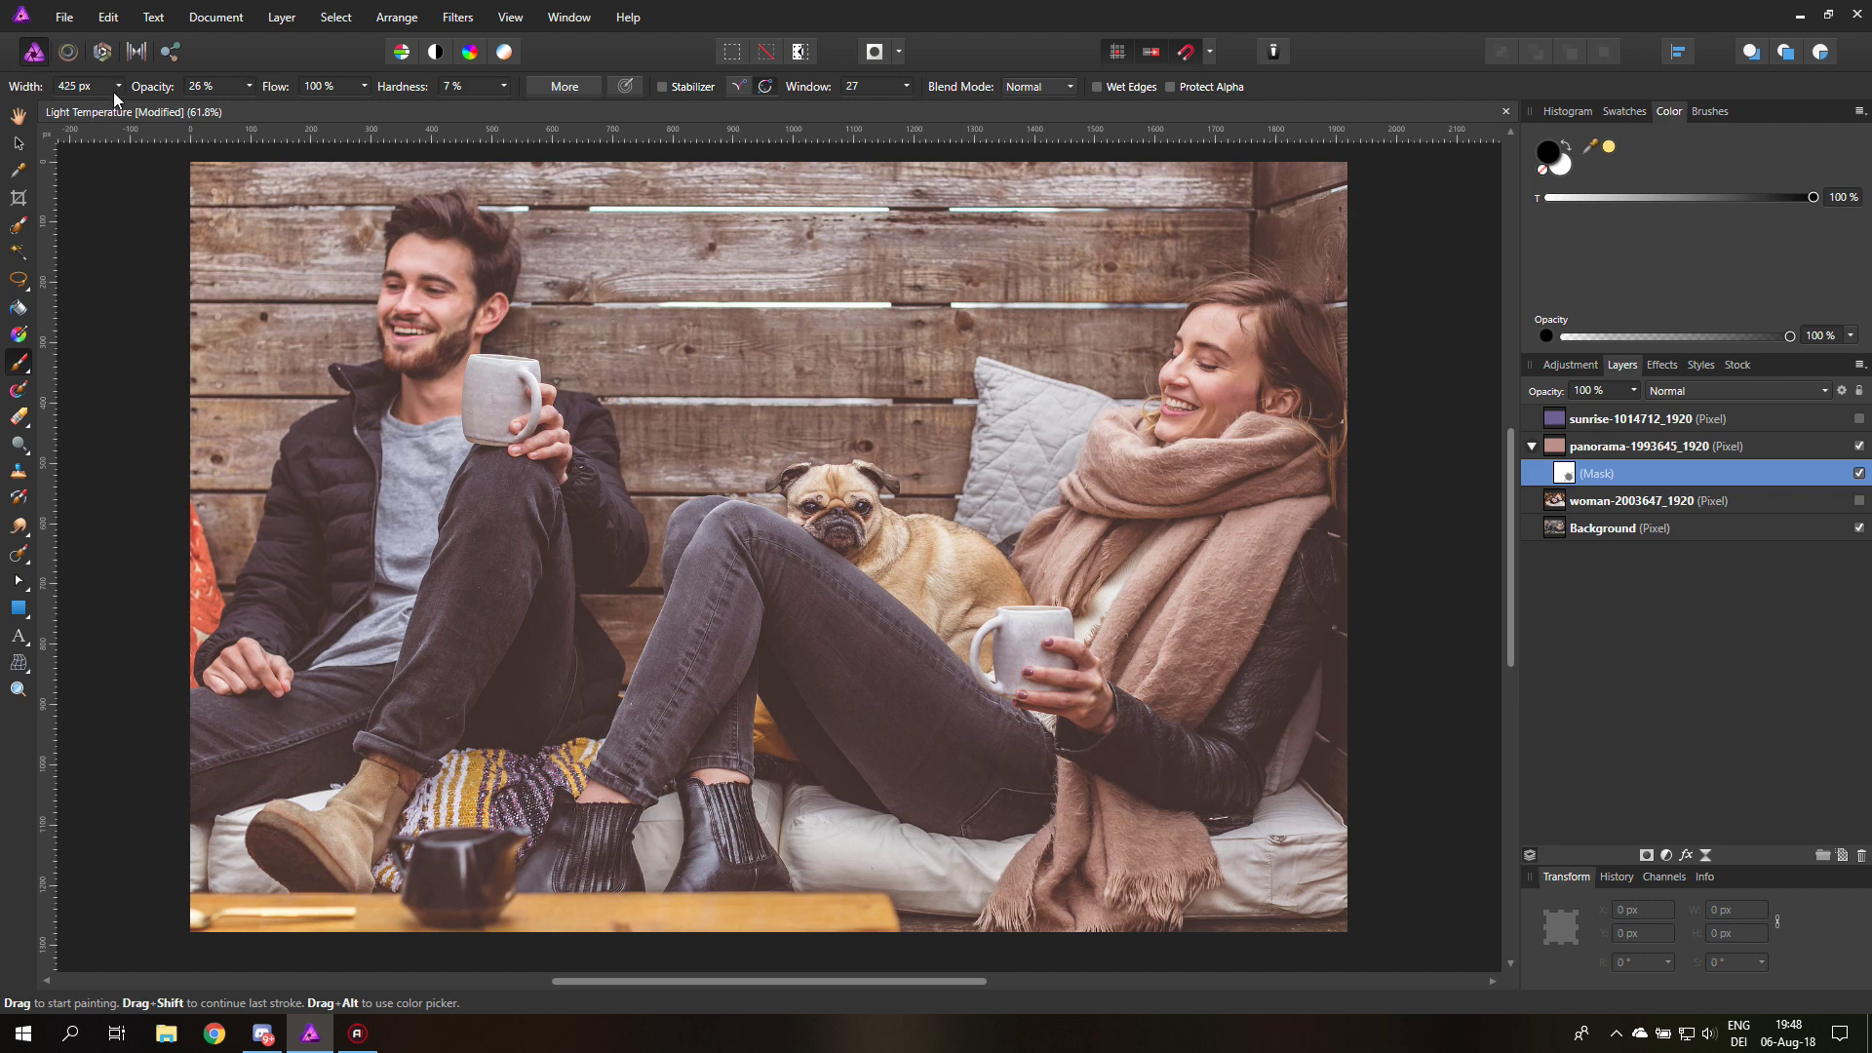
{"action": "left_click", "coordinate": [179, 86]}
{"action": "left_click_drag", "start_coordinate": [114, 107], "coordinate": [143, 111]}
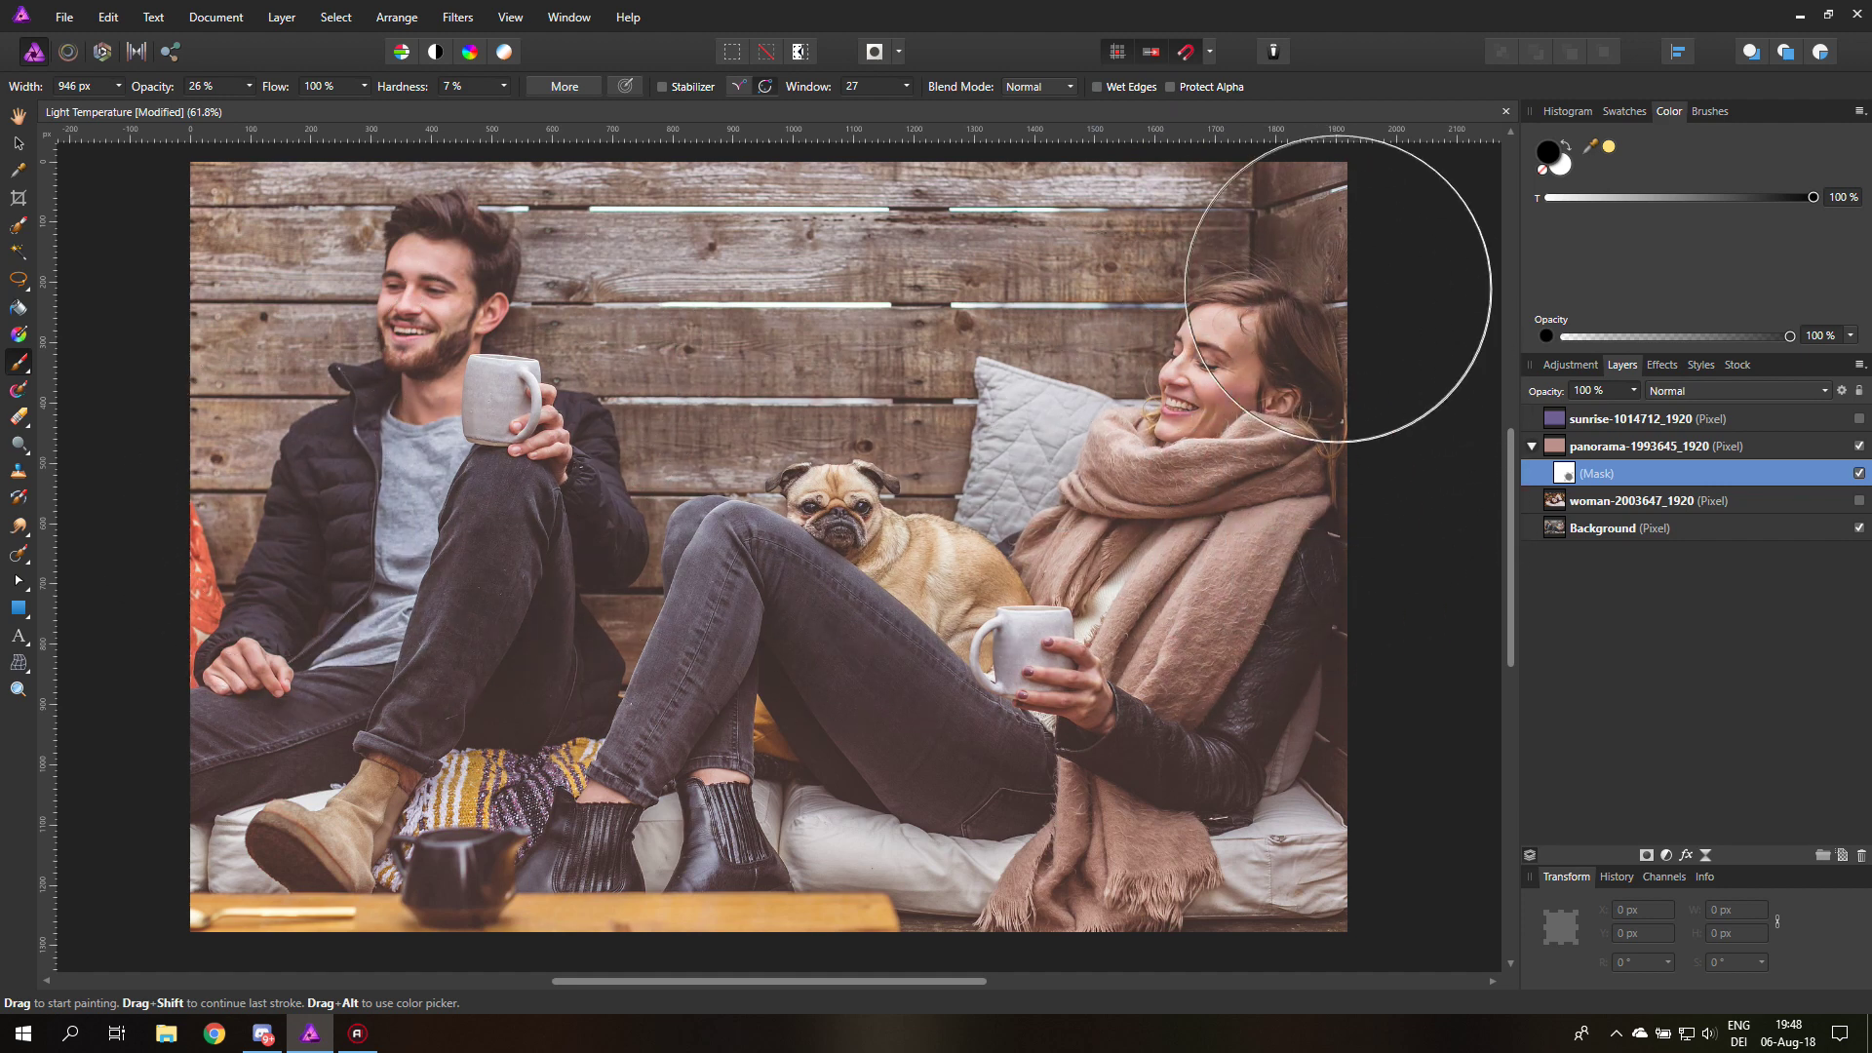
{"action": "left_click", "coordinate": [18, 143]}
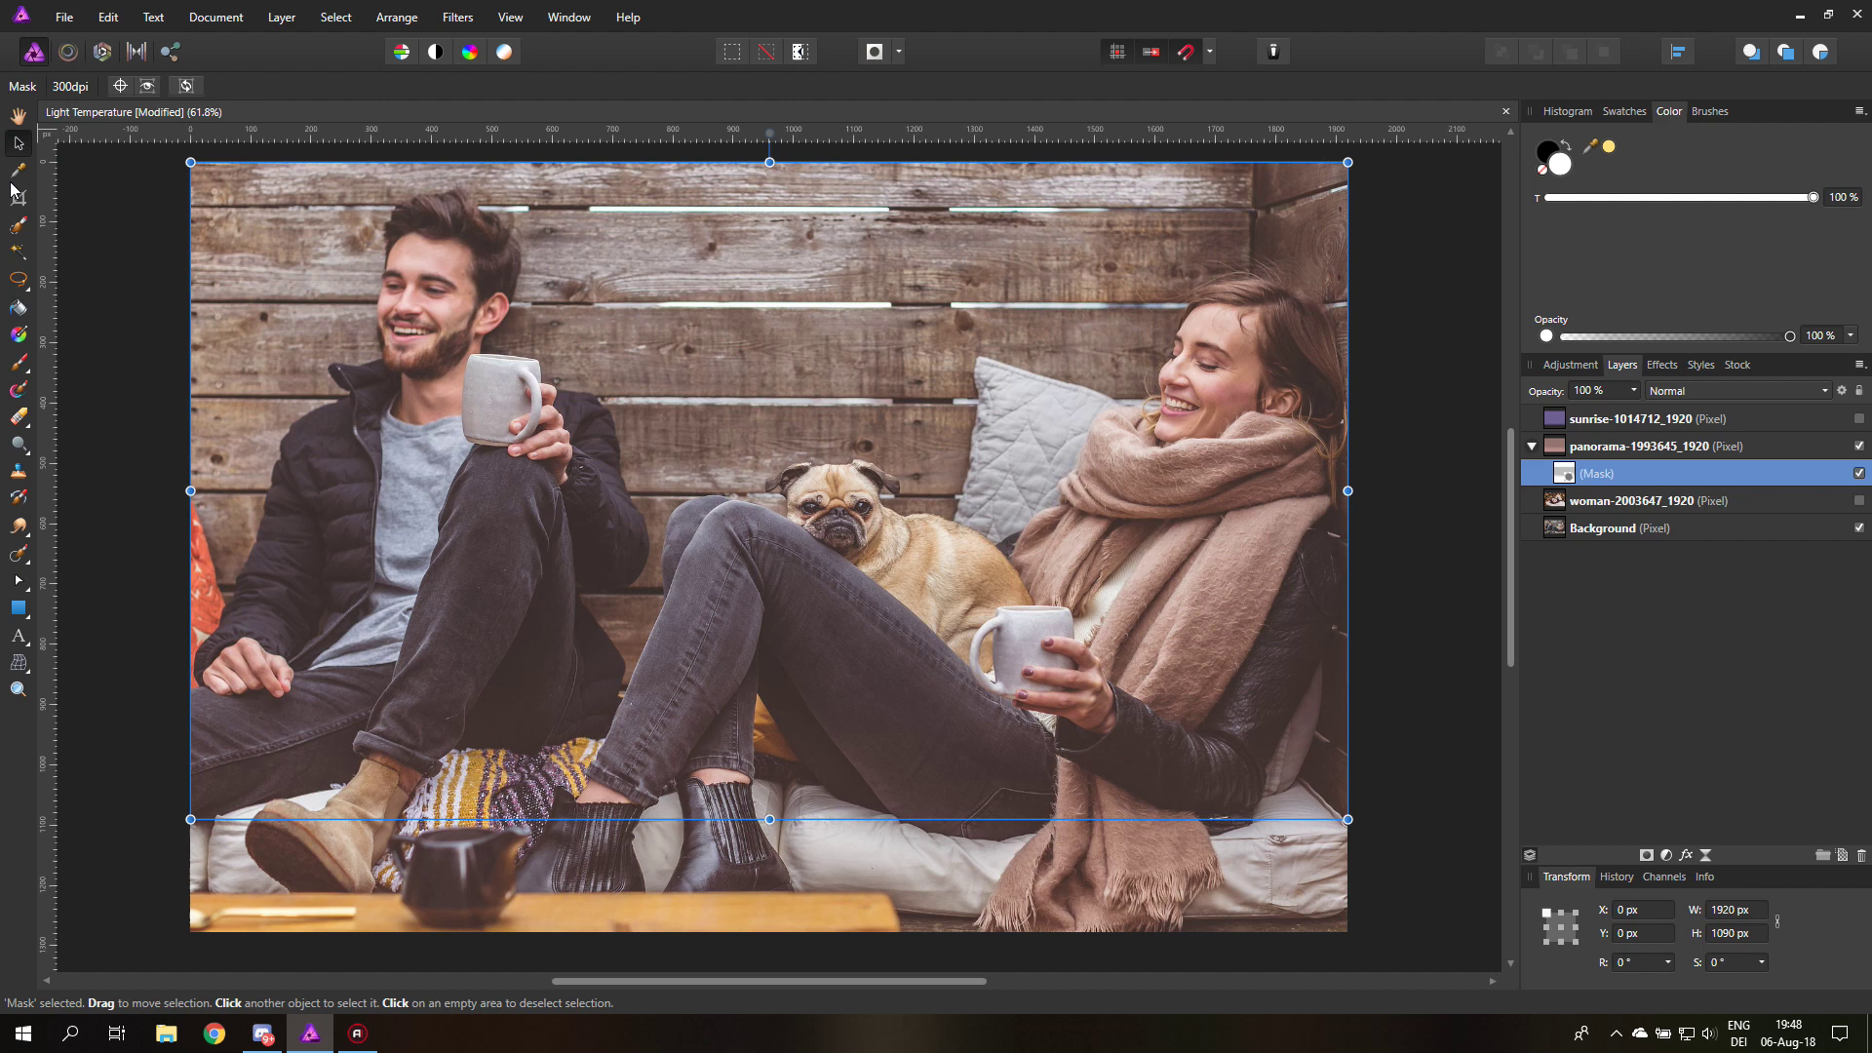
{"action": "left_click", "coordinate": [1859, 475]}
{"action": "left_click", "coordinate": [1857, 474]}
{"action": "left_click", "coordinate": [1858, 476]}
{"action": "left_click", "coordinate": [1860, 476]}
{"action": "left_click", "coordinate": [72, 217]}
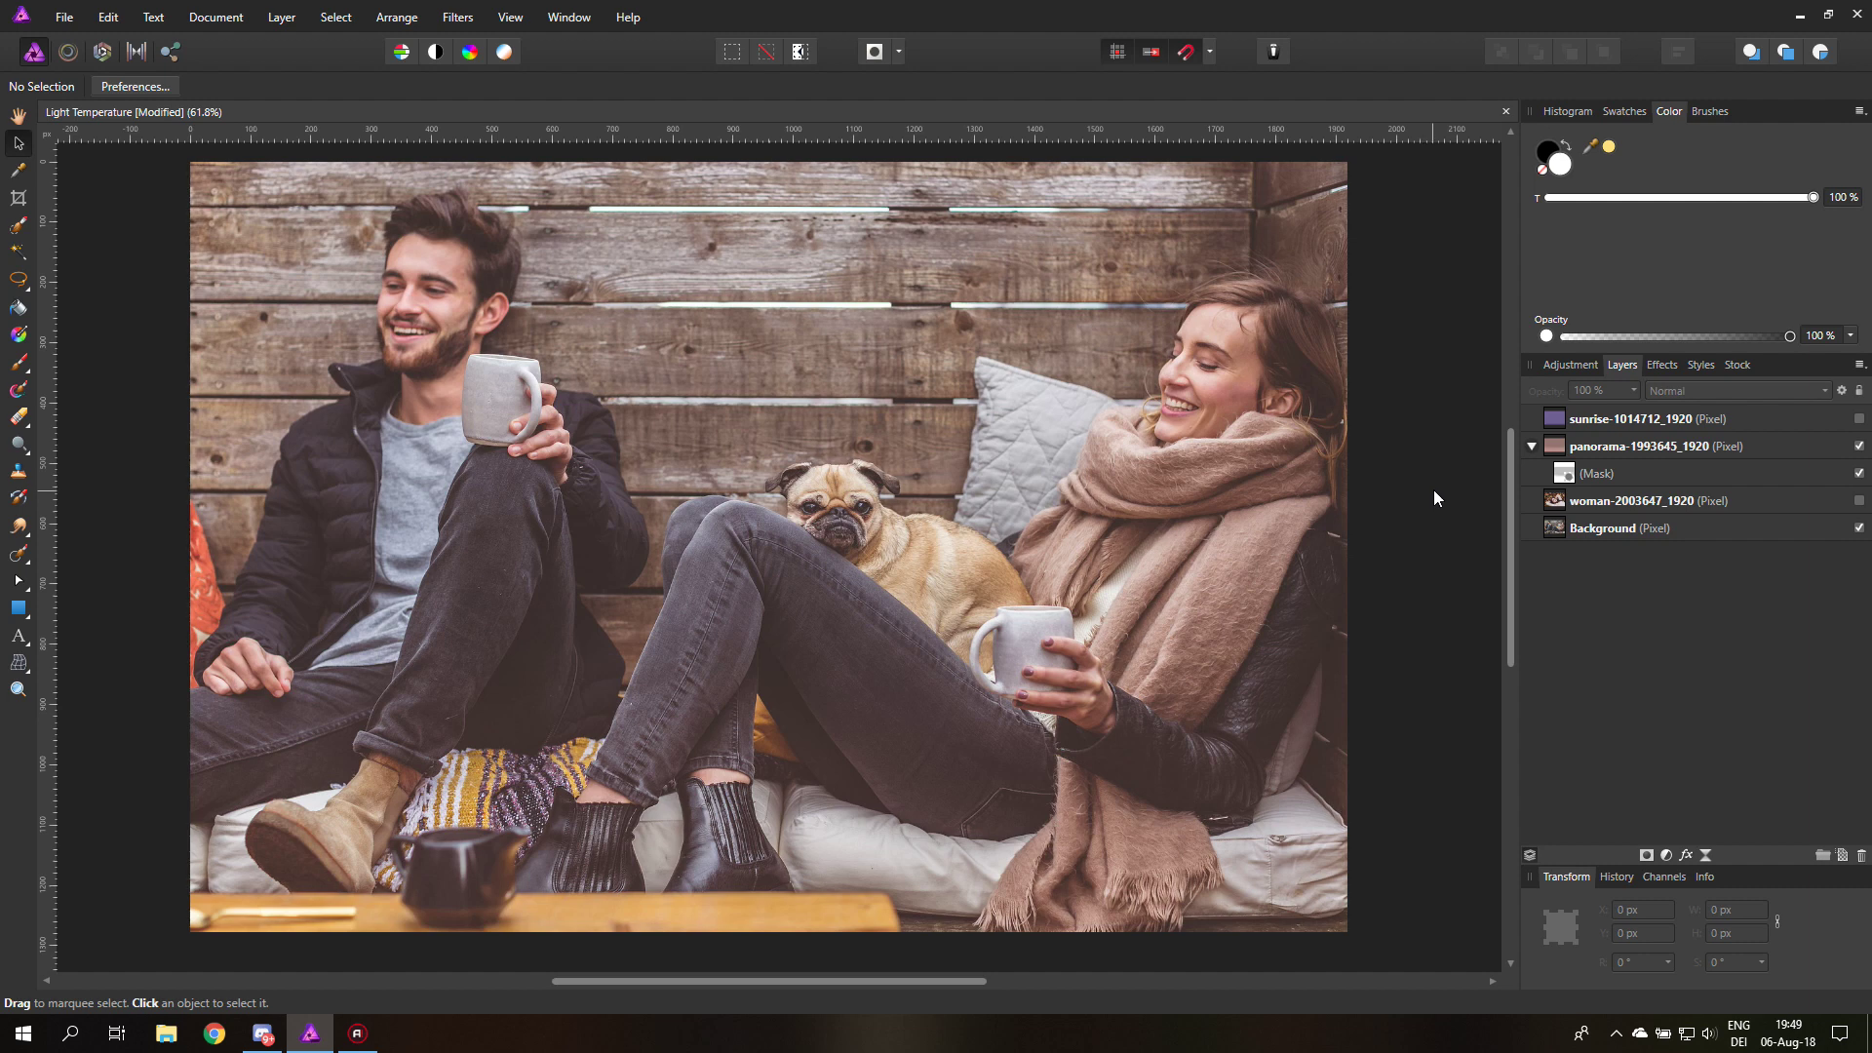
{"action": "left_click", "coordinate": [1859, 446]}
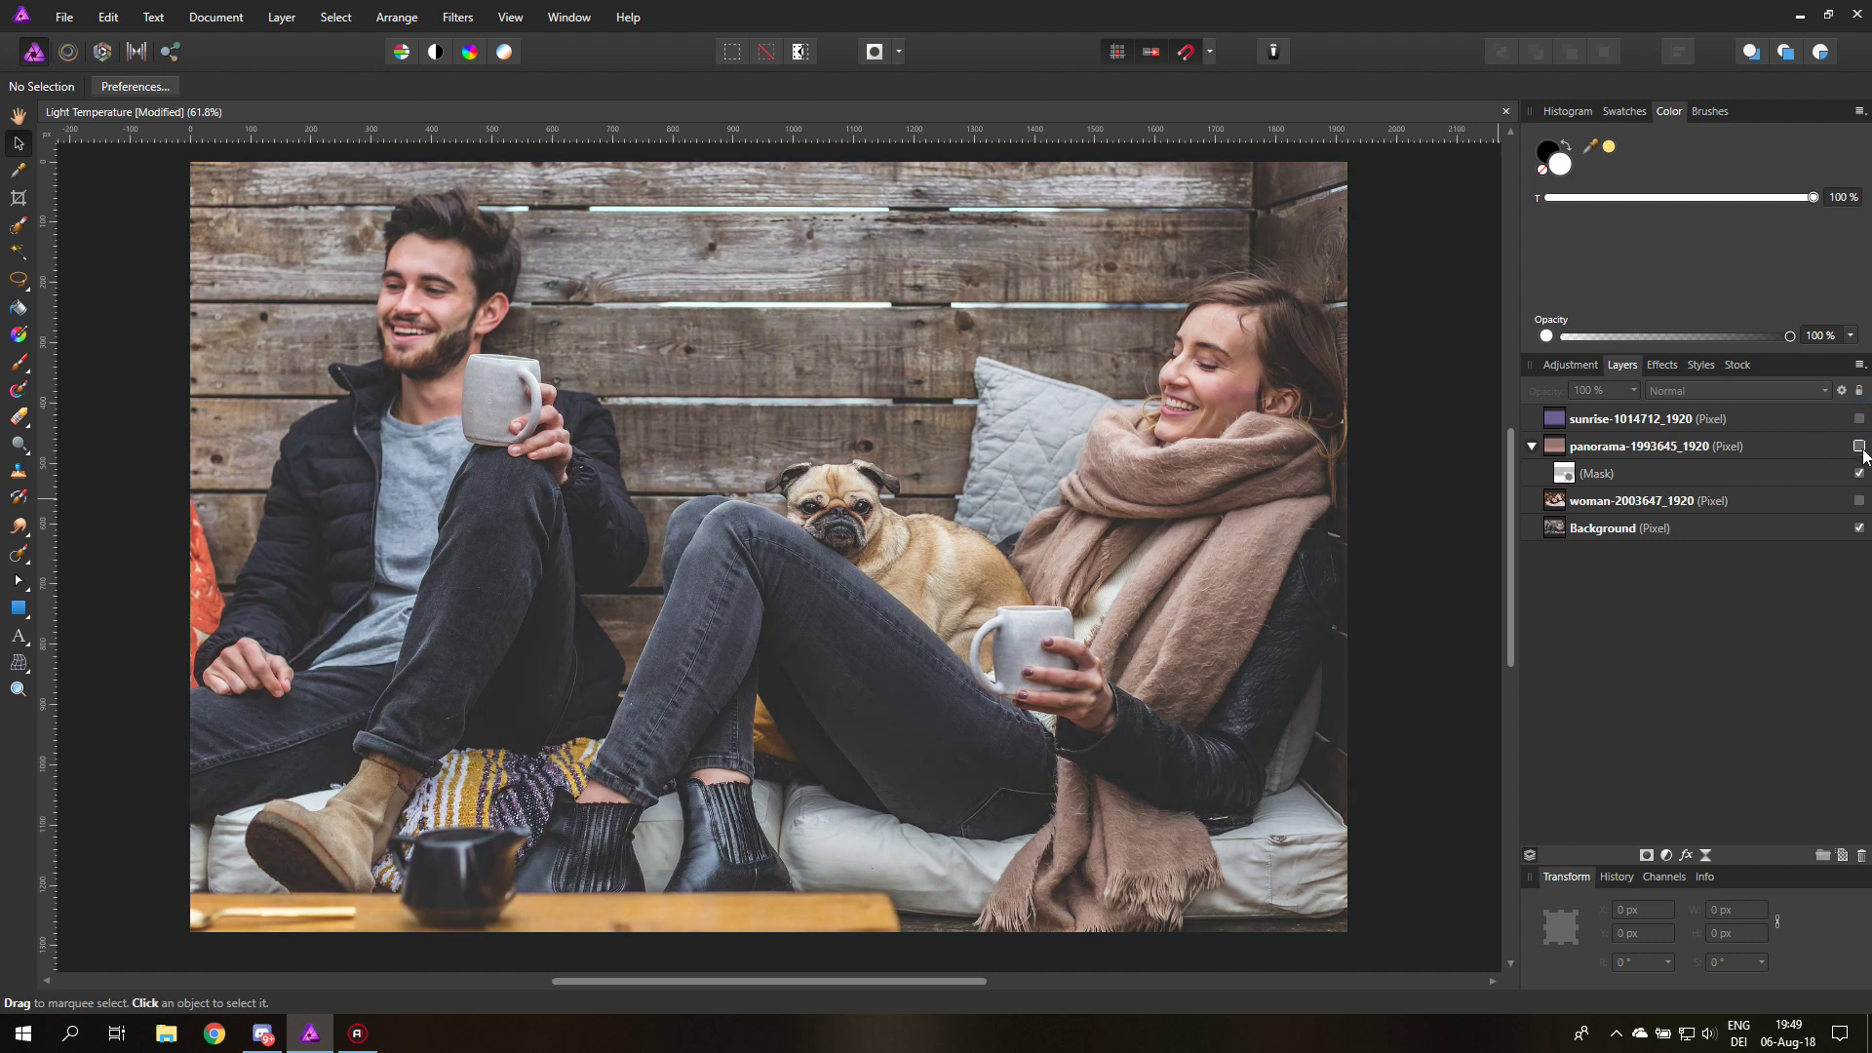
{"action": "left_click", "coordinate": [1860, 446]}
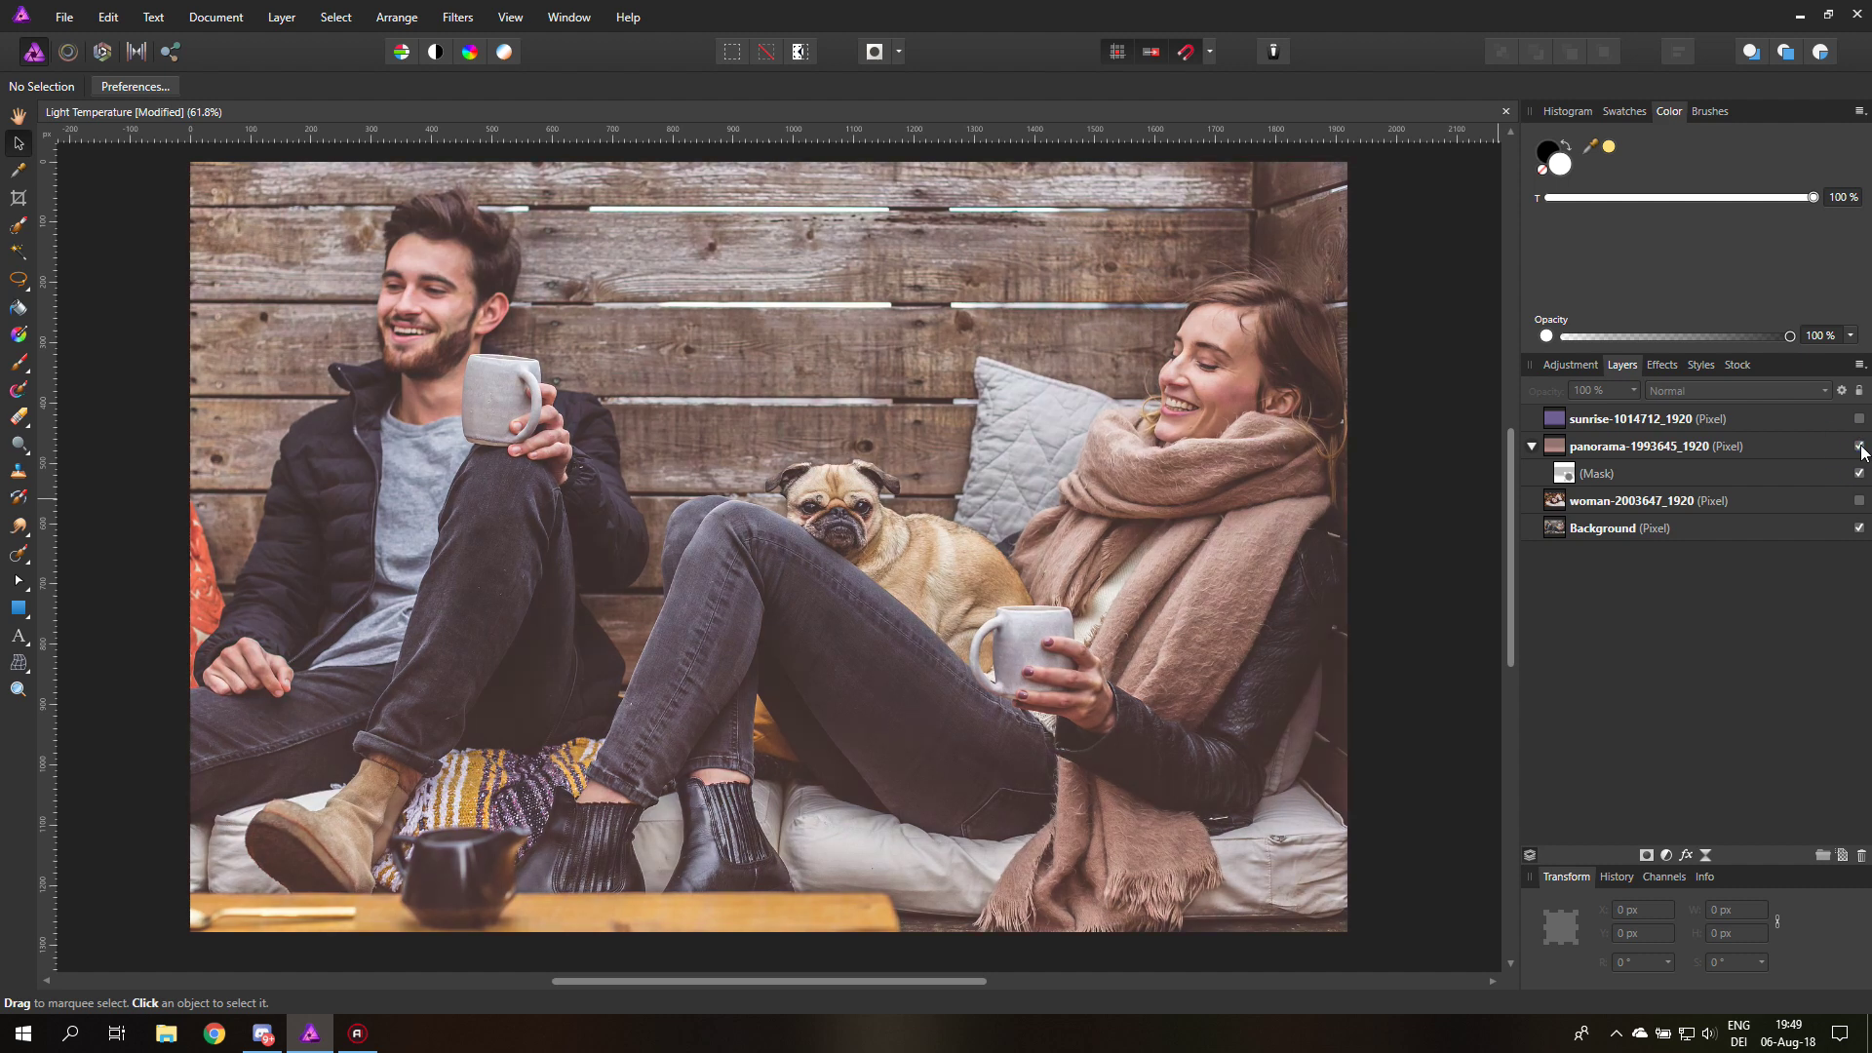